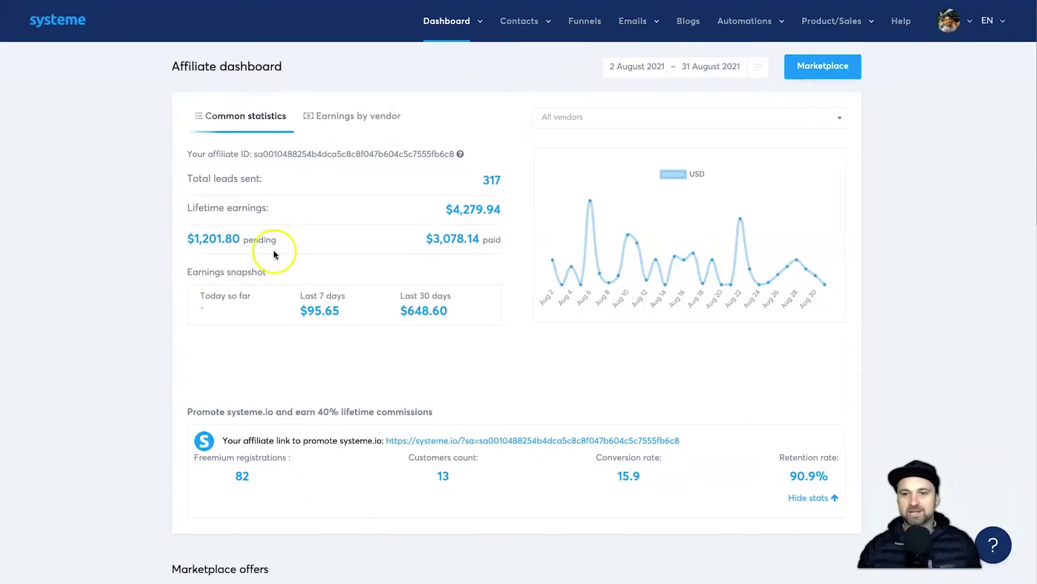
Step: Open the account settings and go to the custom domains page
click(934, 178)
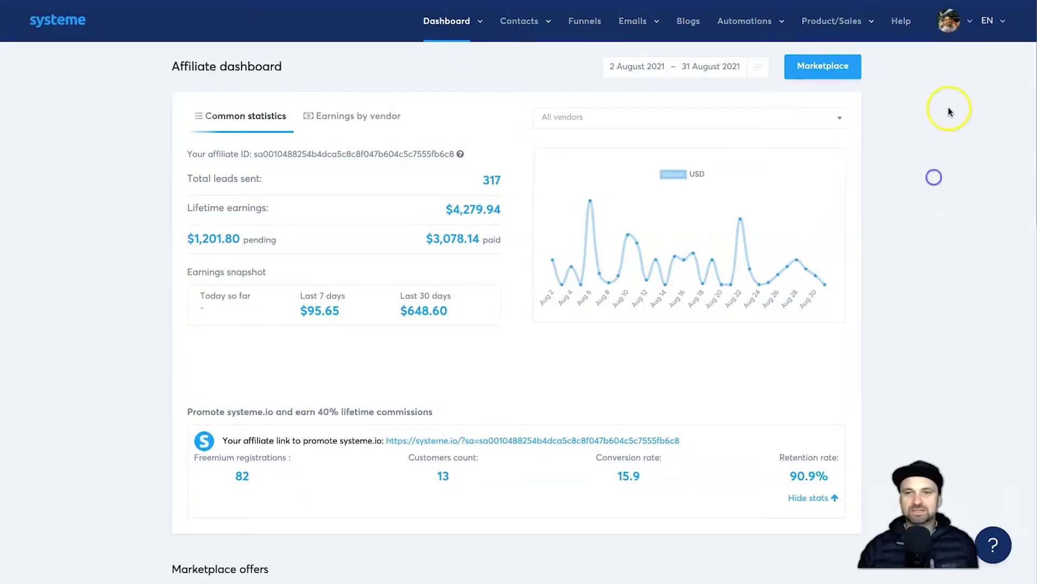
click(962, 25)
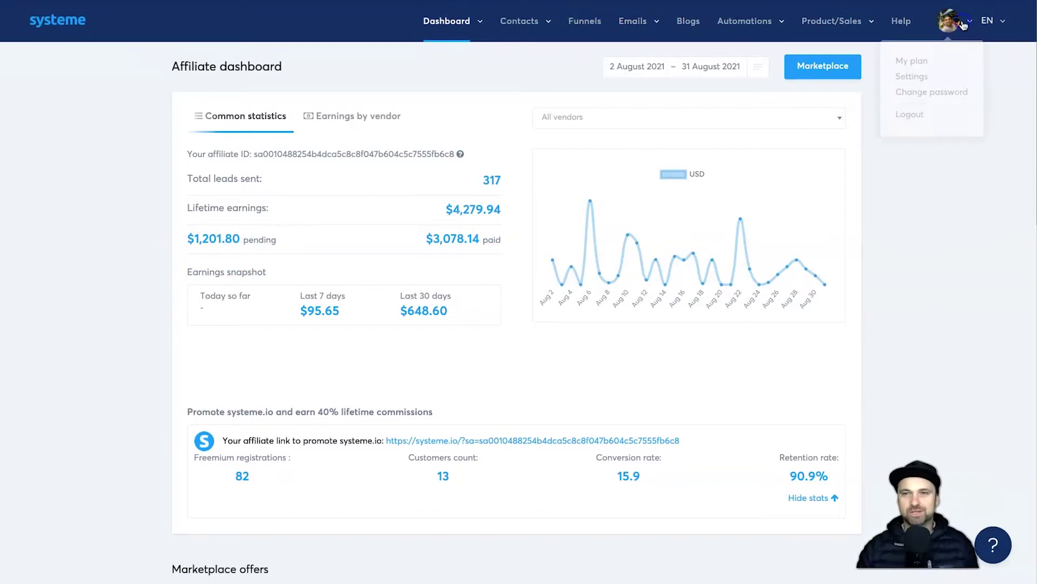
click(918, 77)
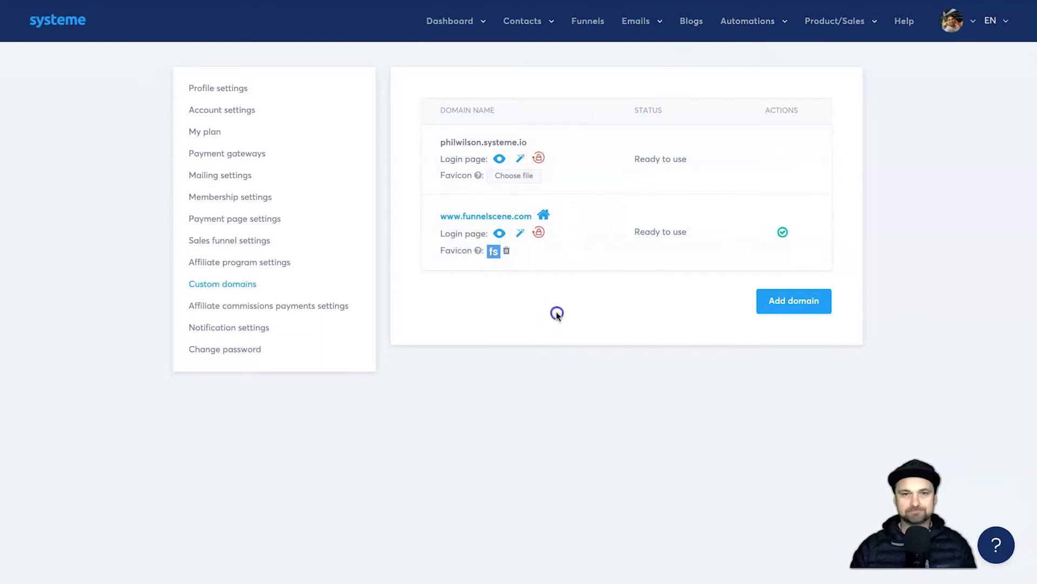
right_click(501, 236)
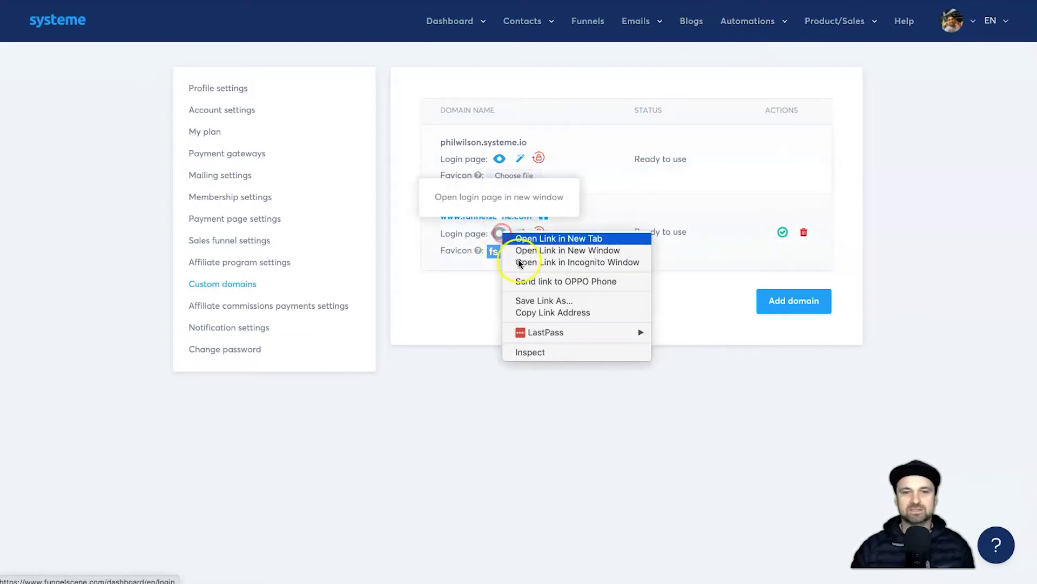
click(520, 262)
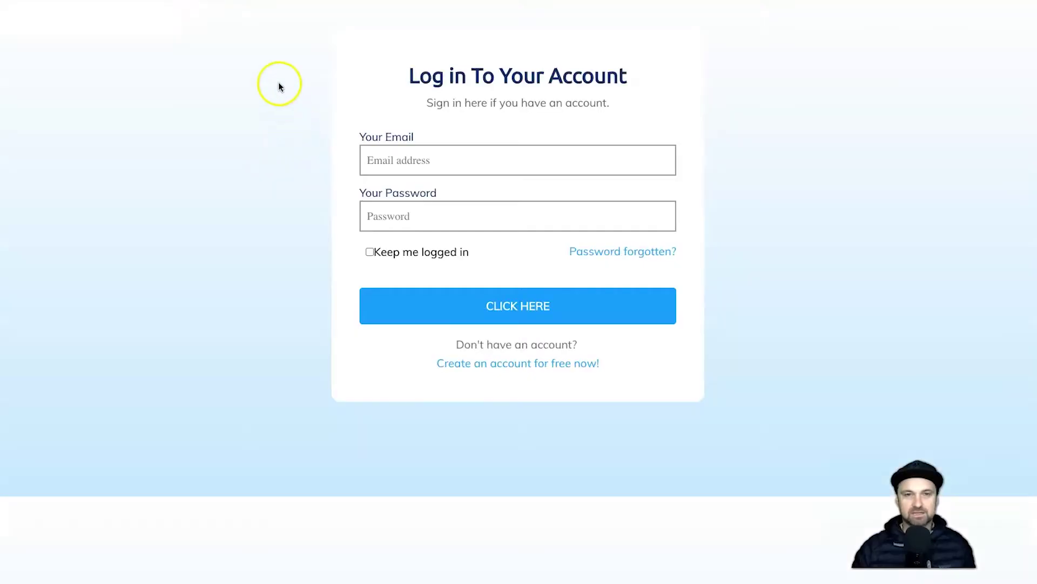
drag(277, 85, 479, 234)
click(734, 412)
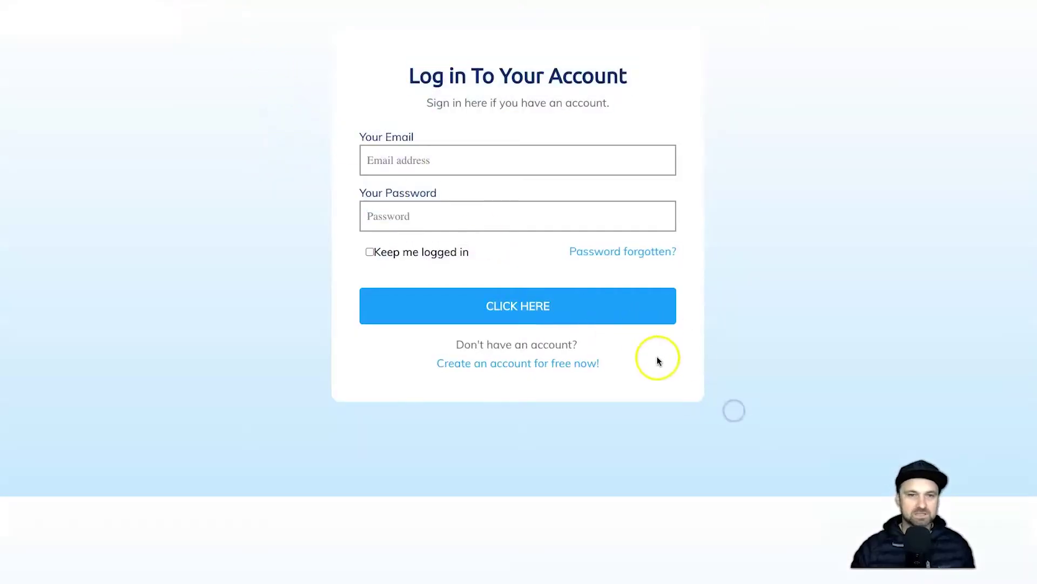
Step: Examine the login form's email and password fields, keep-me-logged-in checkbox, password recovery link and account creation link
click(406, 252)
click(413, 221)
click(430, 163)
click(251, 290)
click(410, 236)
click(442, 158)
click(459, 269)
click(592, 274)
click(683, 276)
drag(682, 276, 600, 275)
click(607, 275)
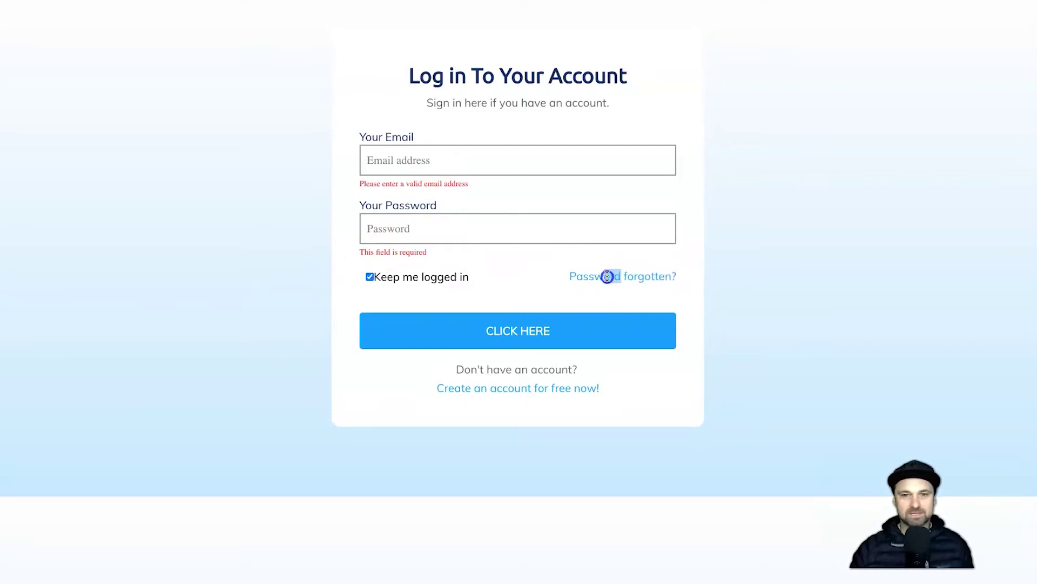
click(465, 388)
click(301, 315)
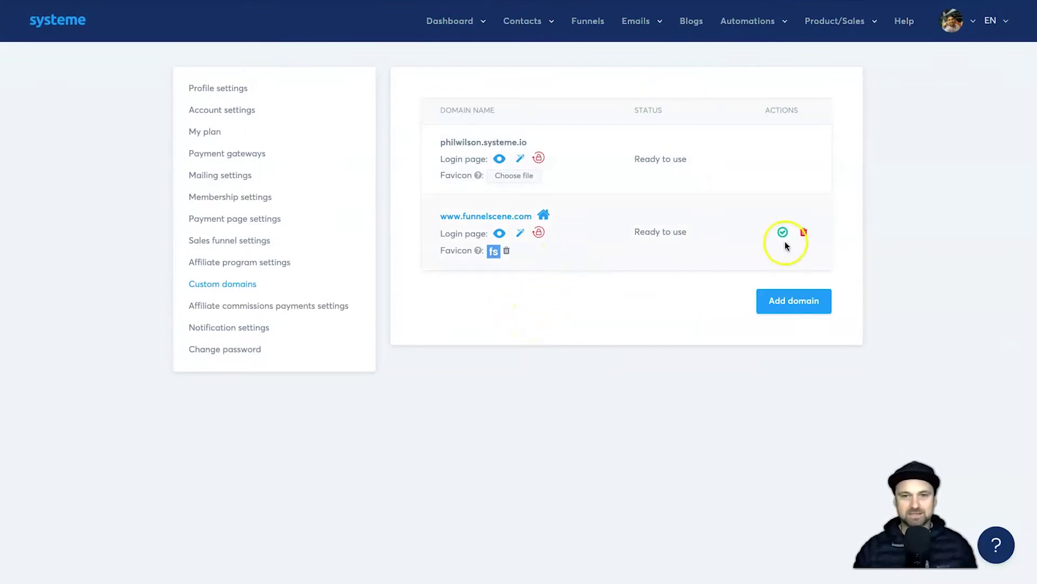
mouse_move(781, 129)
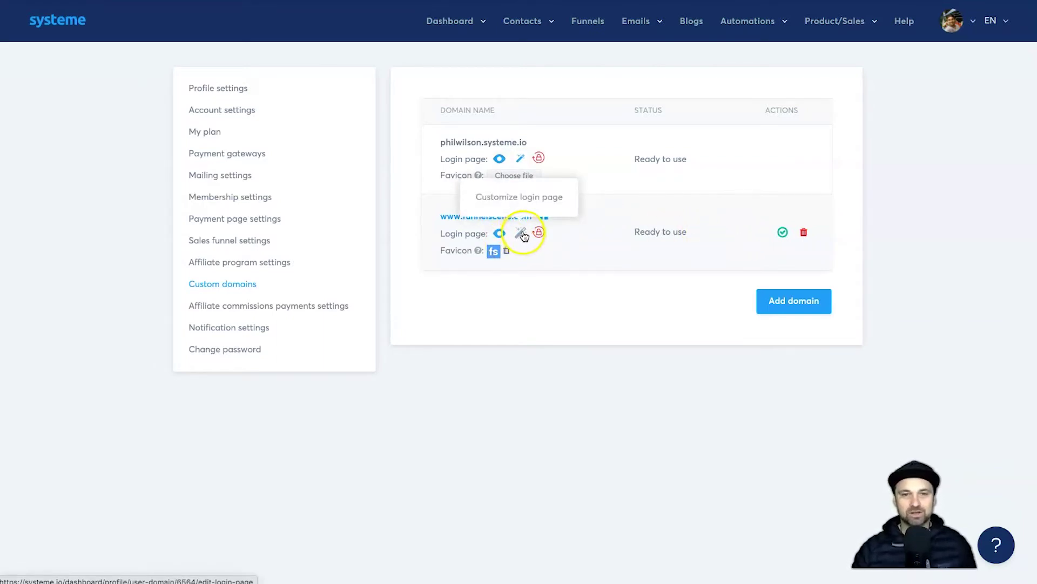
click(523, 234)
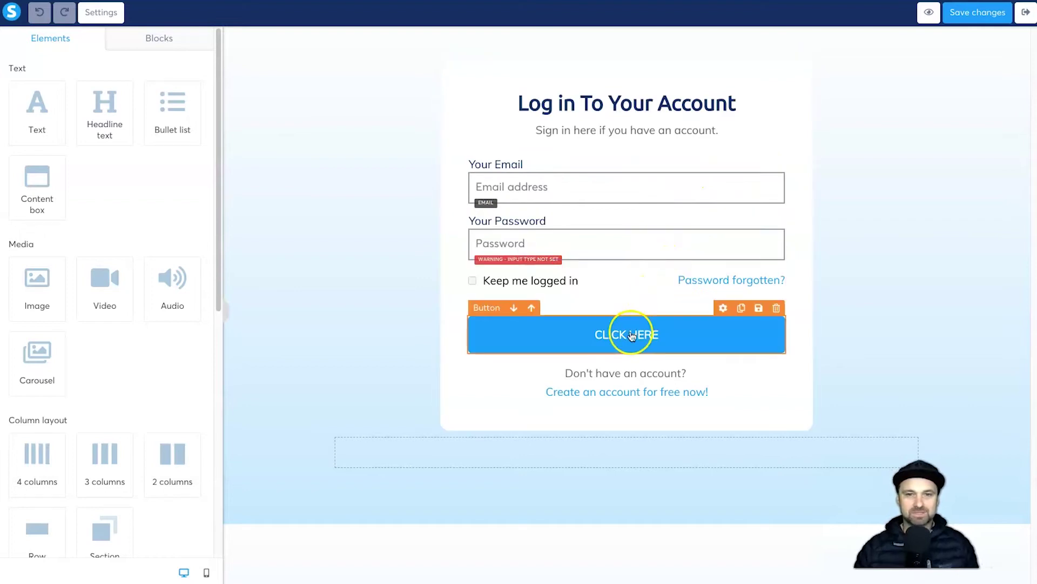
click(776, 164)
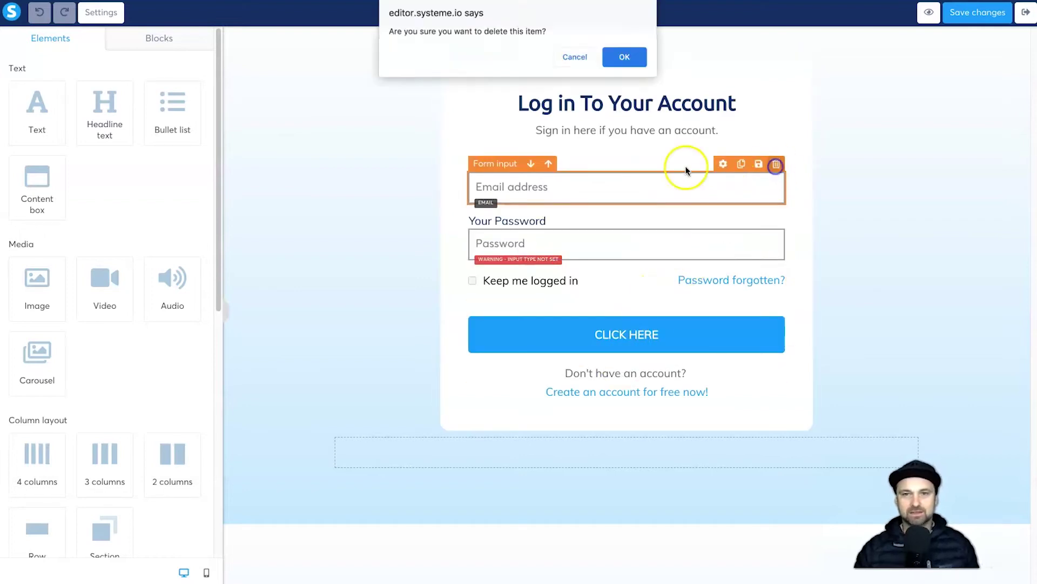
click(621, 58)
click(775, 152)
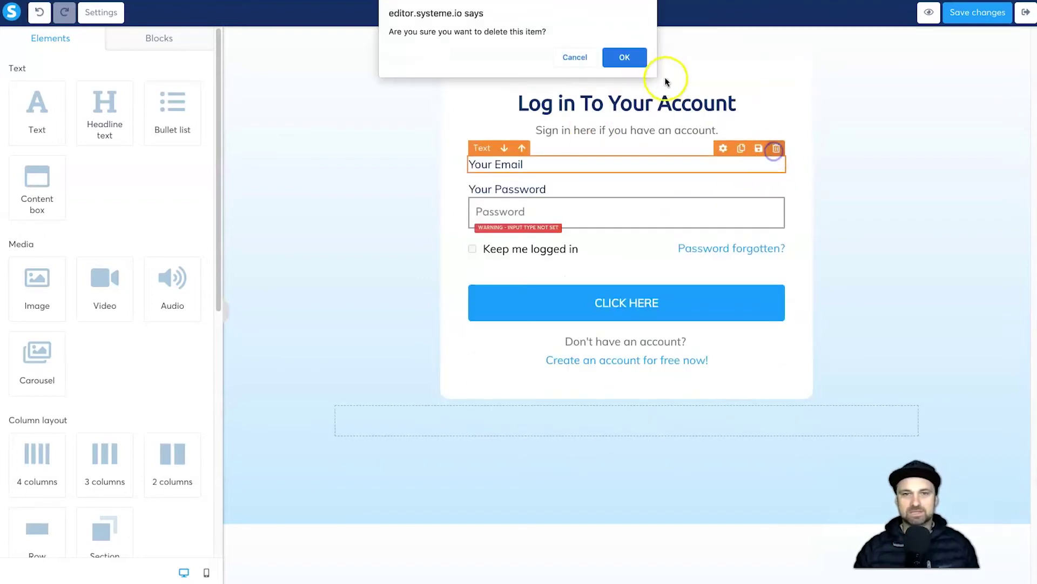
click(623, 58)
Step: Delete the "Your Password" label and the password input from the login form
click(777, 140)
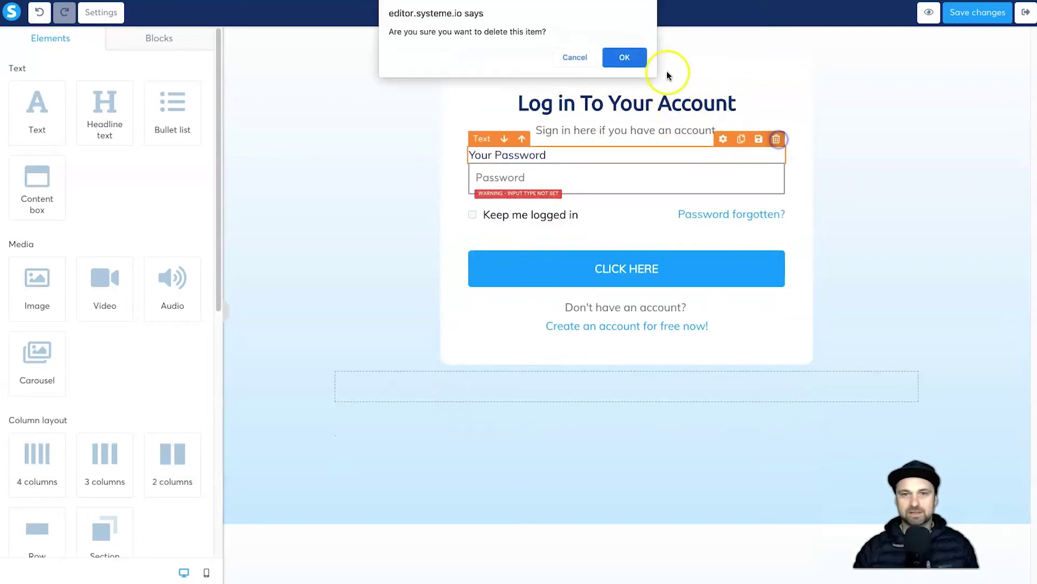
click(623, 57)
click(779, 133)
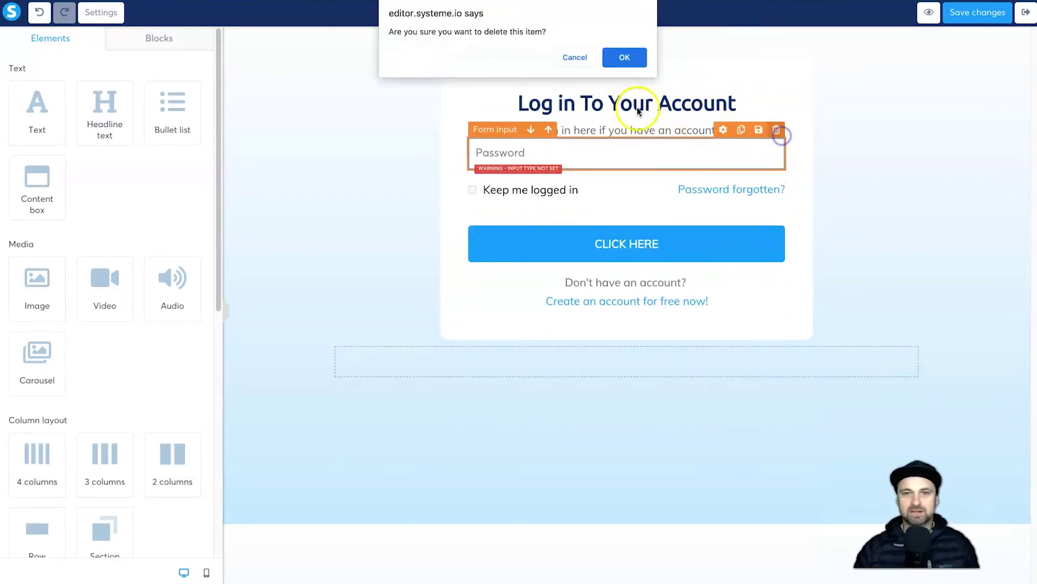
click(622, 56)
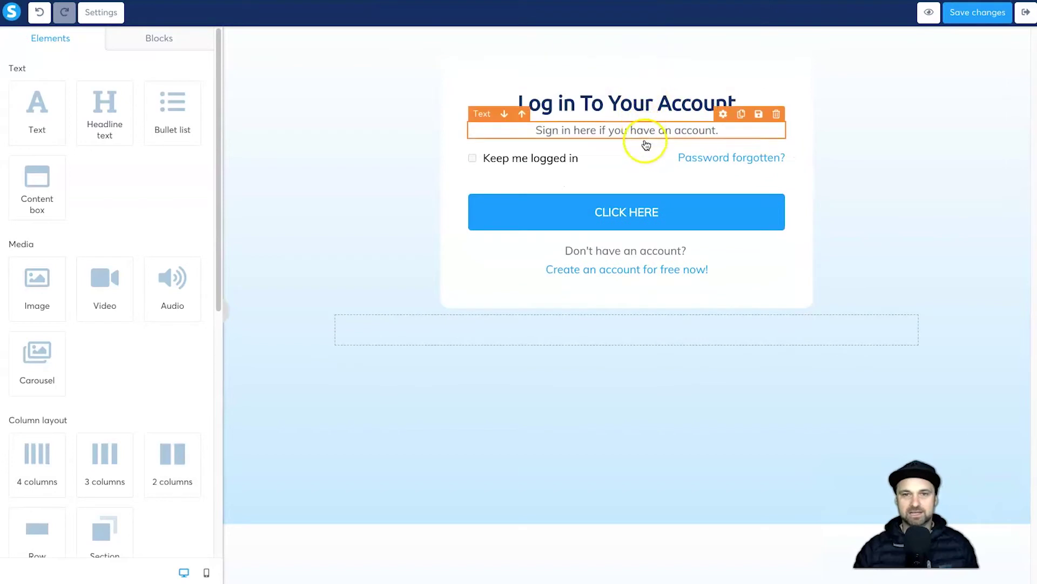
Step: Delete the "Password forgotten?" text, the "Keep me logged in" checkbox and the emptied row that held them
click(776, 136)
click(624, 55)
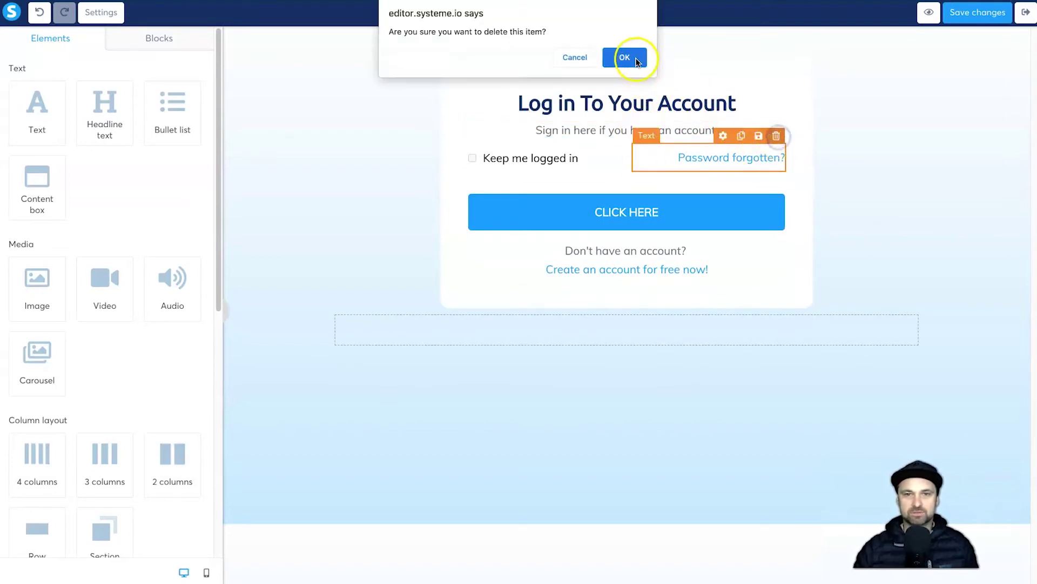
click(612, 135)
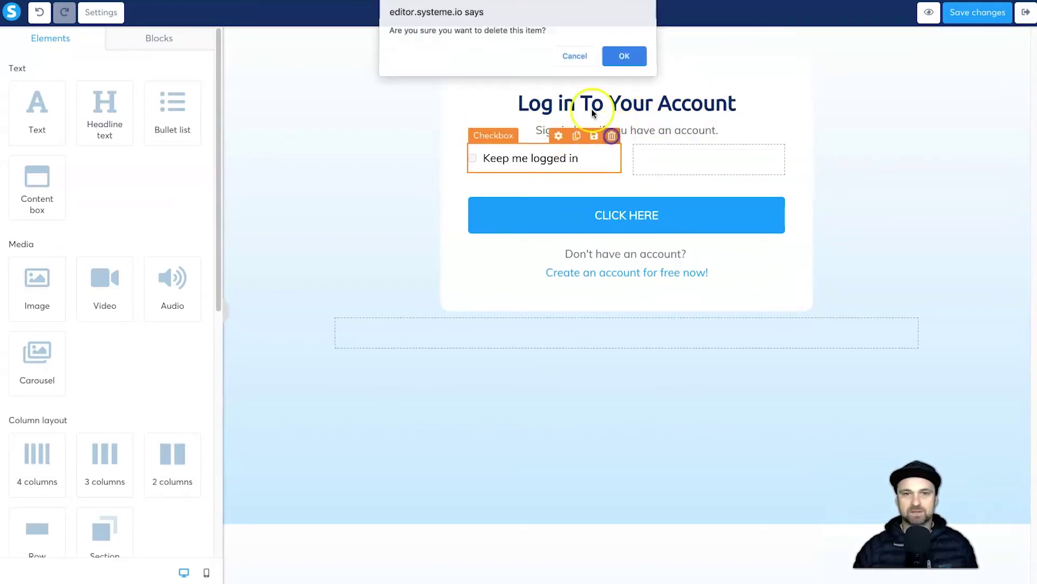
click(624, 57)
click(776, 129)
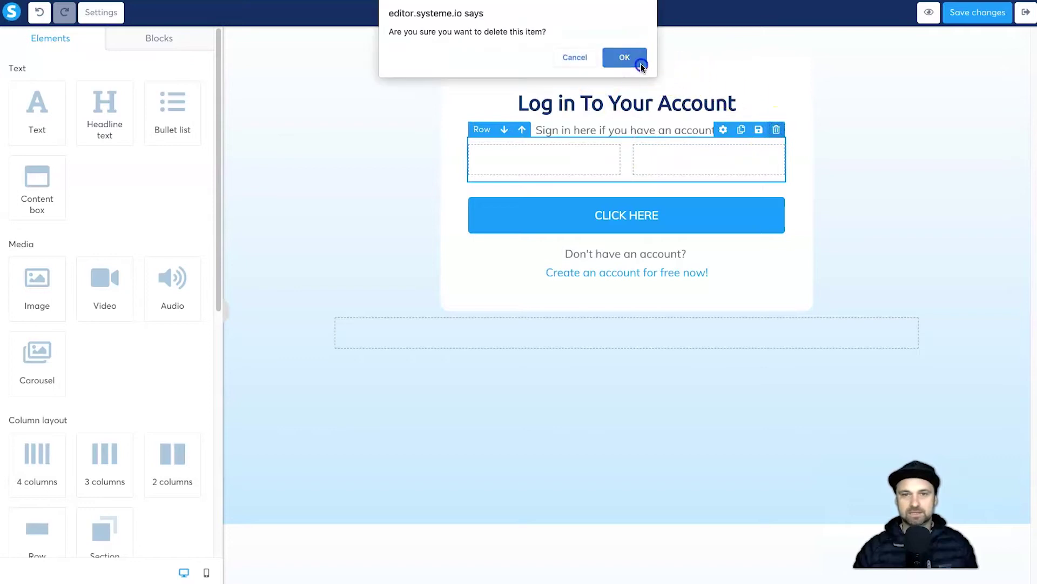
click(625, 58)
Step: Delete the "CLICK HERE" button and the "Don't have an account?" and "Create an account for free now!" texts
click(776, 146)
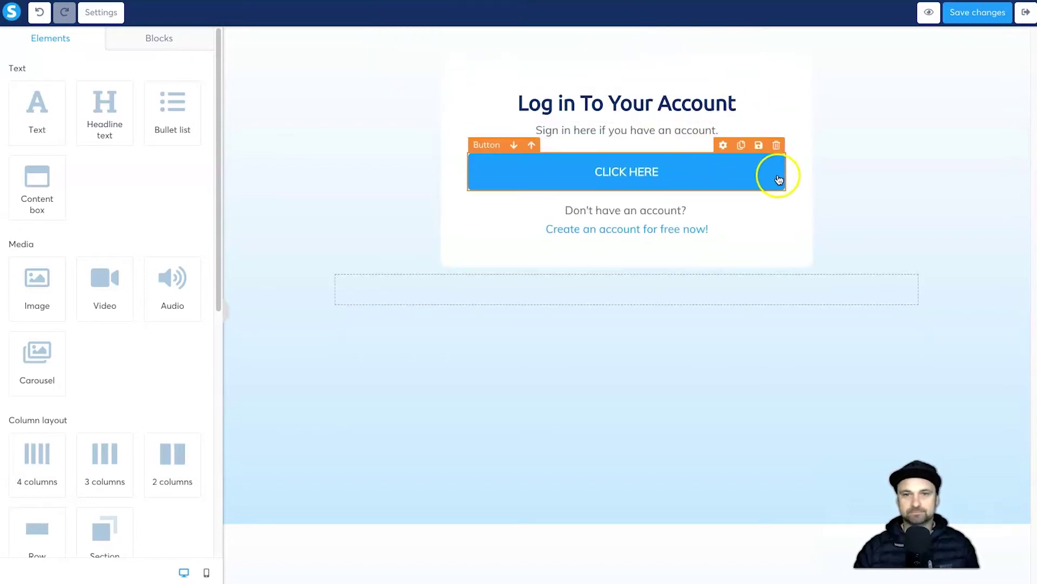
click(779, 145)
click(627, 54)
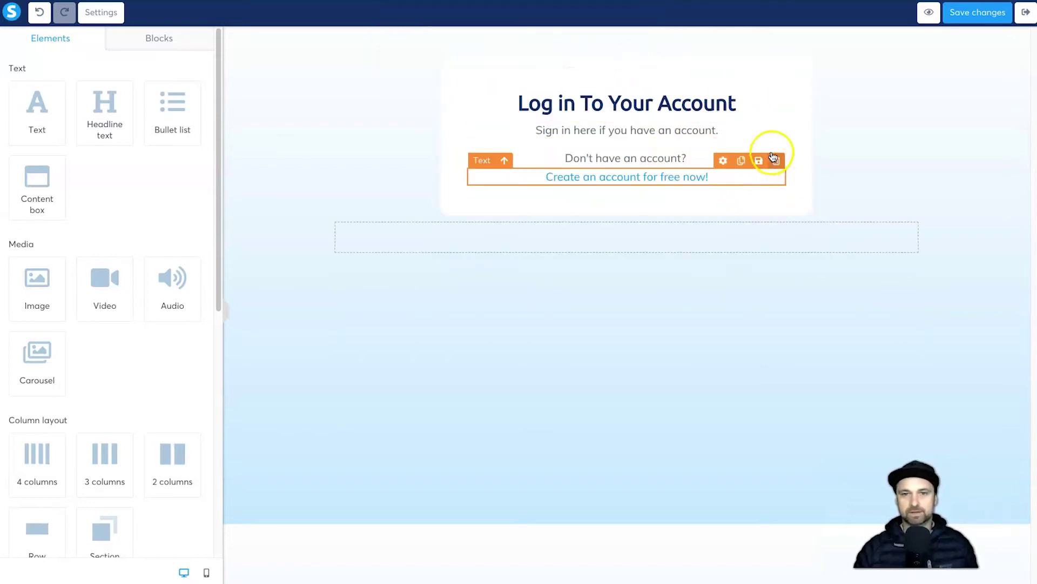
click(777, 142)
click(620, 58)
click(777, 134)
click(632, 59)
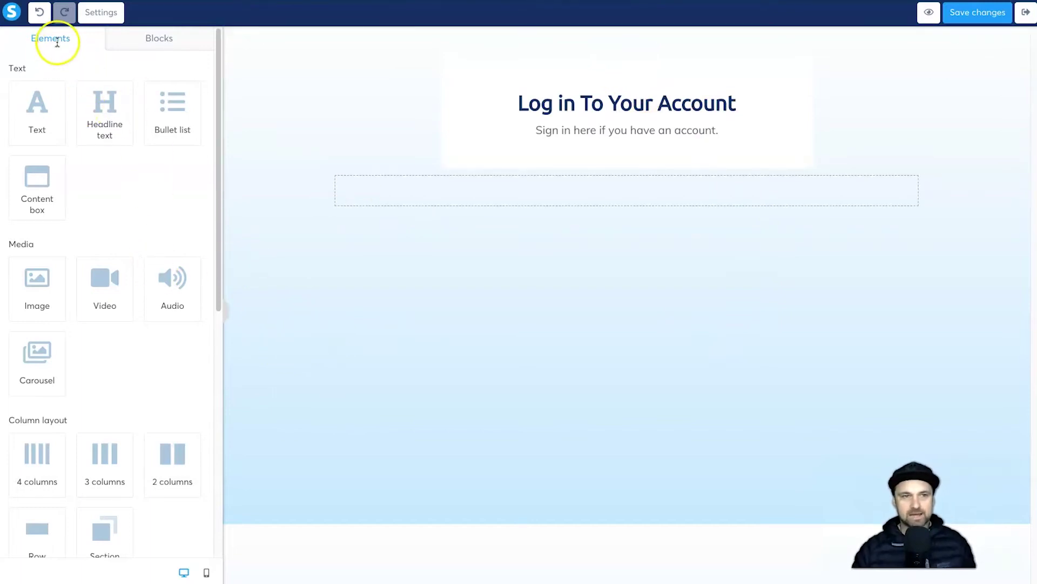
Step: Add a Membership access element below the "Sign in here if you have an account." text and open its settings
scroll(68, 322, down, 8)
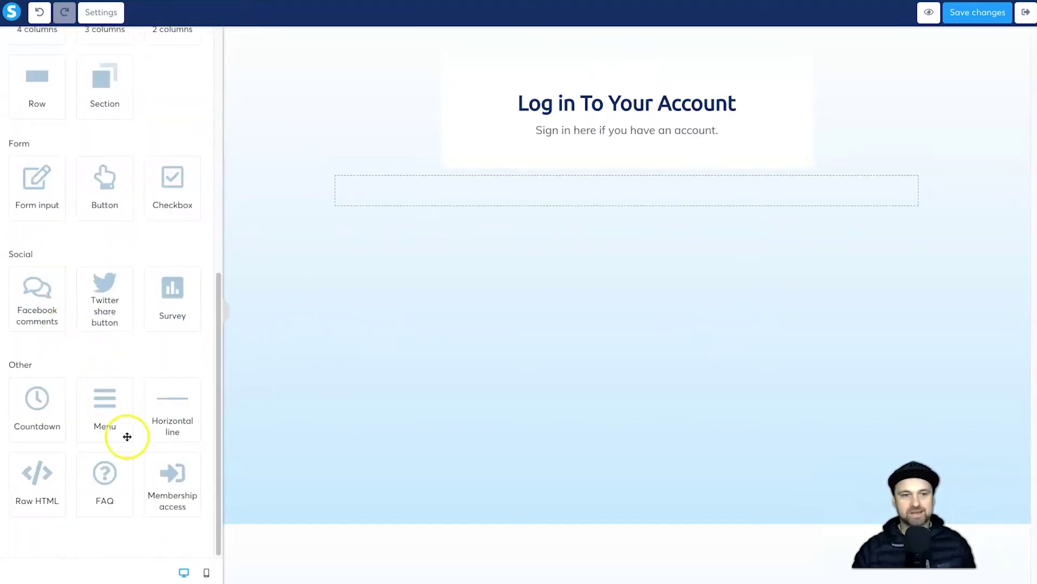
drag(171, 474, 679, 143)
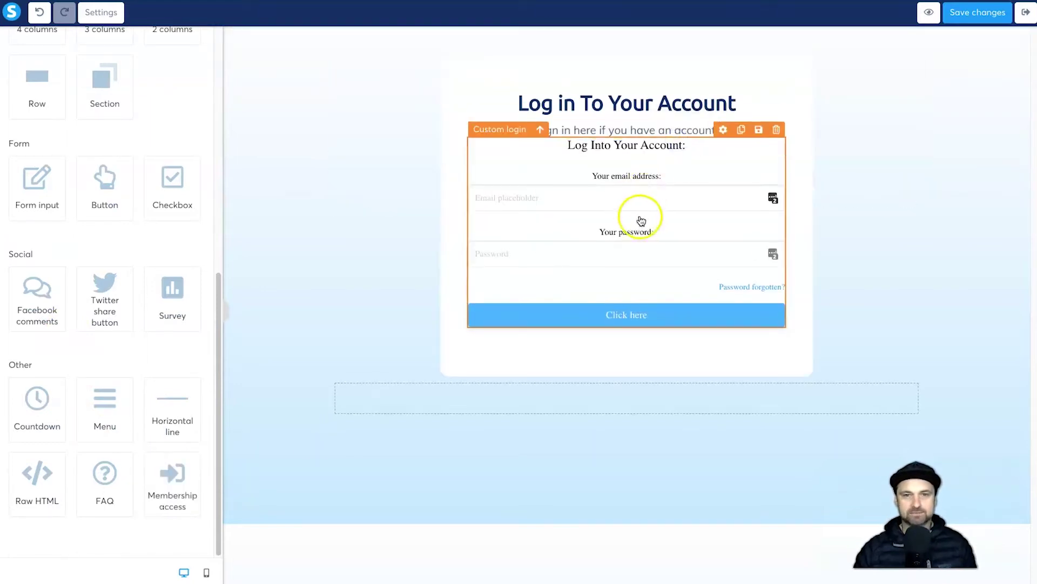
click(665, 225)
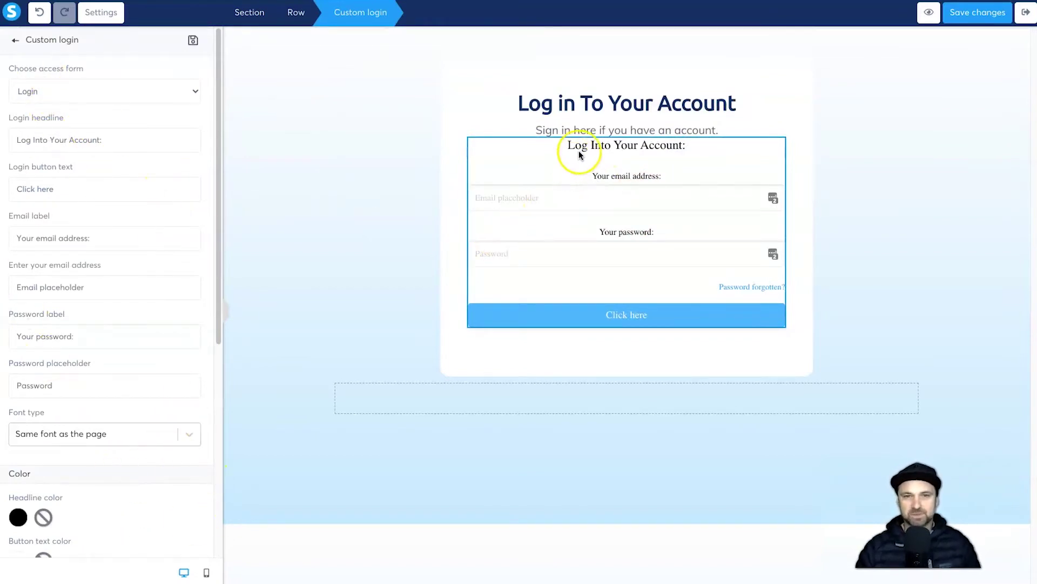
Step: Clear the login headline, the email label and the password label of the custom login form
triple_click(164, 139)
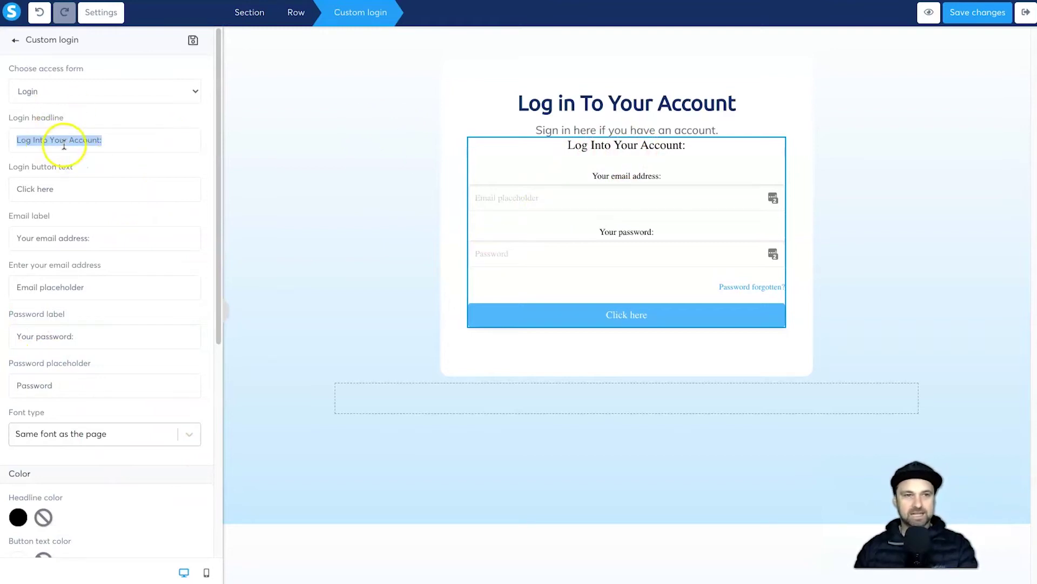
key(BackSpace)
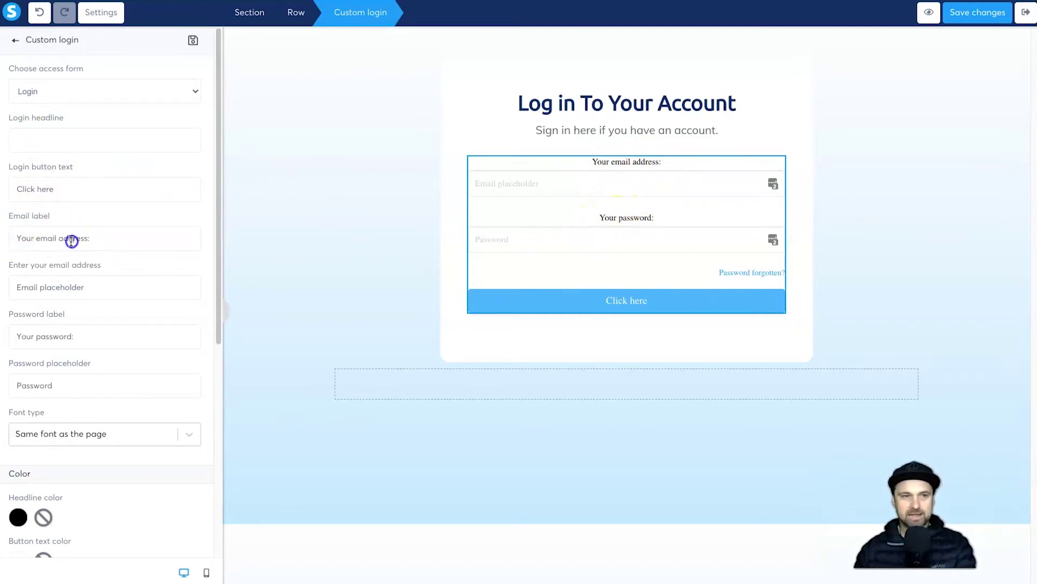
key(BackSpace)
triple_click(65, 336)
key(BackSpace)
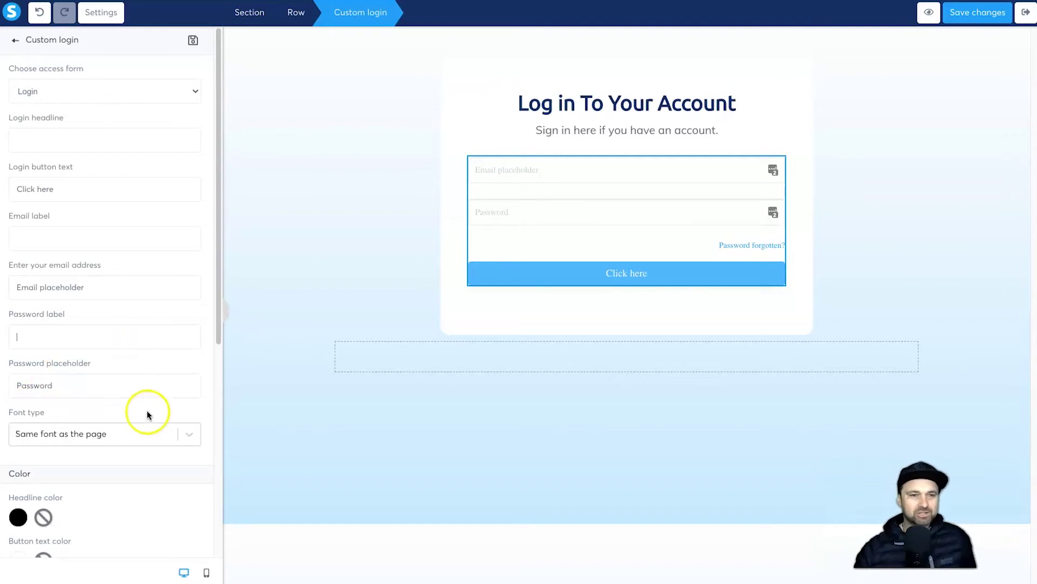
scroll(145, 411, down, 6)
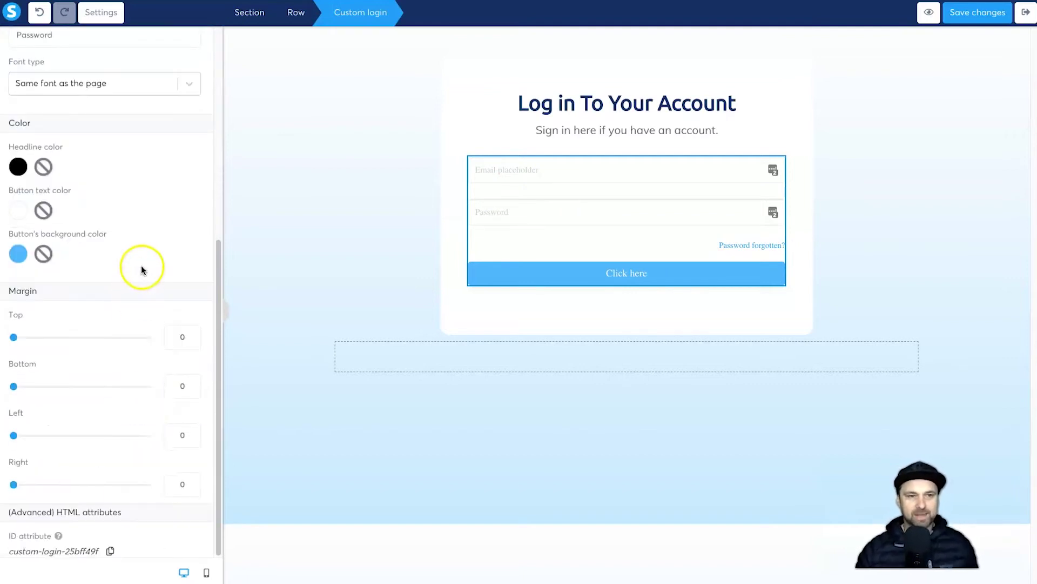
scroll(141, 265, up, 7)
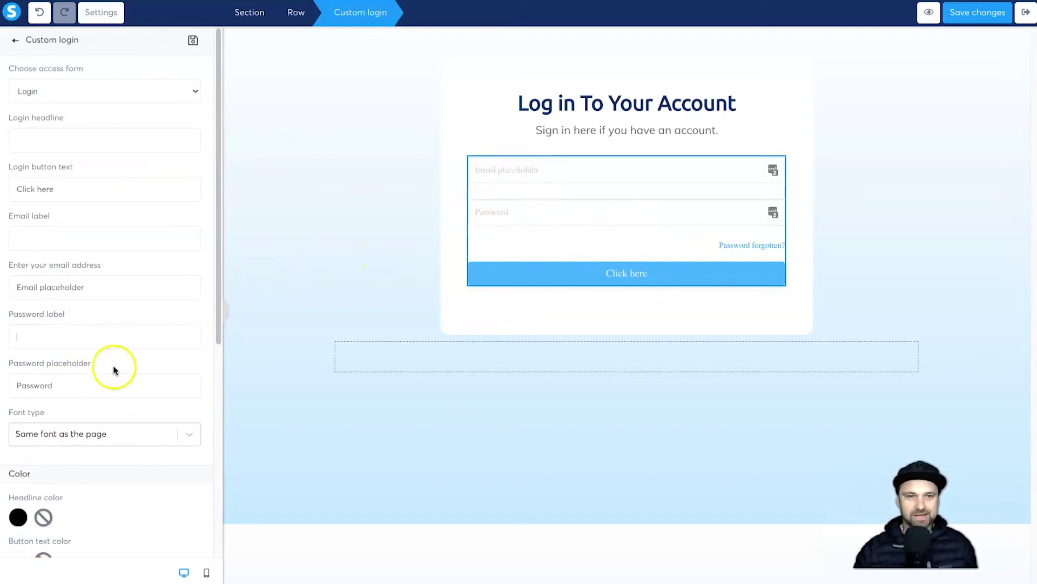
scroll(49, 394, down, 5)
scroll(162, 394, up, 5)
click(285, 299)
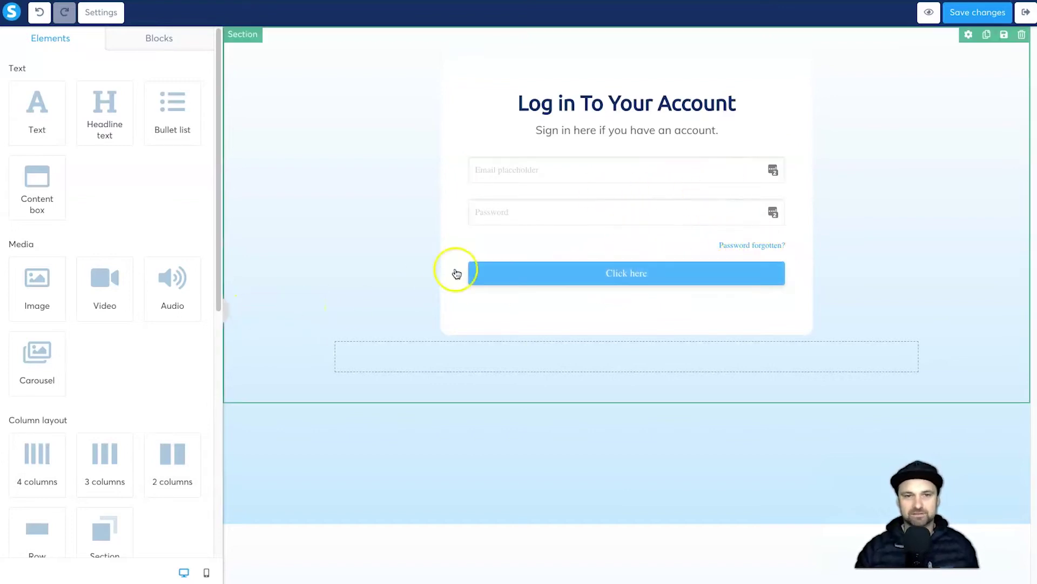
Step: Open the settings of the section behind the login box and bring up the image picker for its background image
click(350, 207)
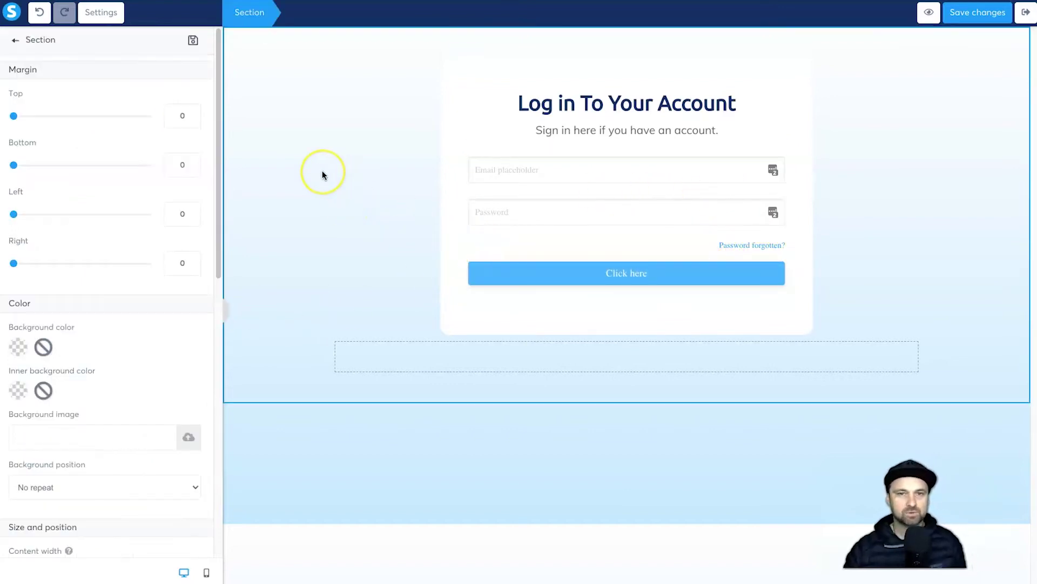
click(290, 103)
click(398, 150)
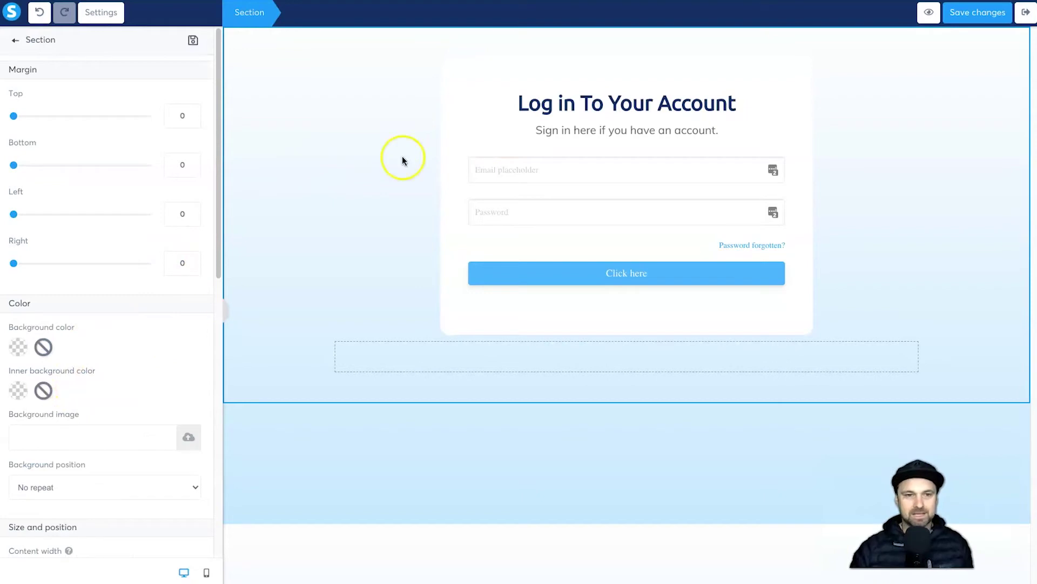
click(278, 241)
click(266, 134)
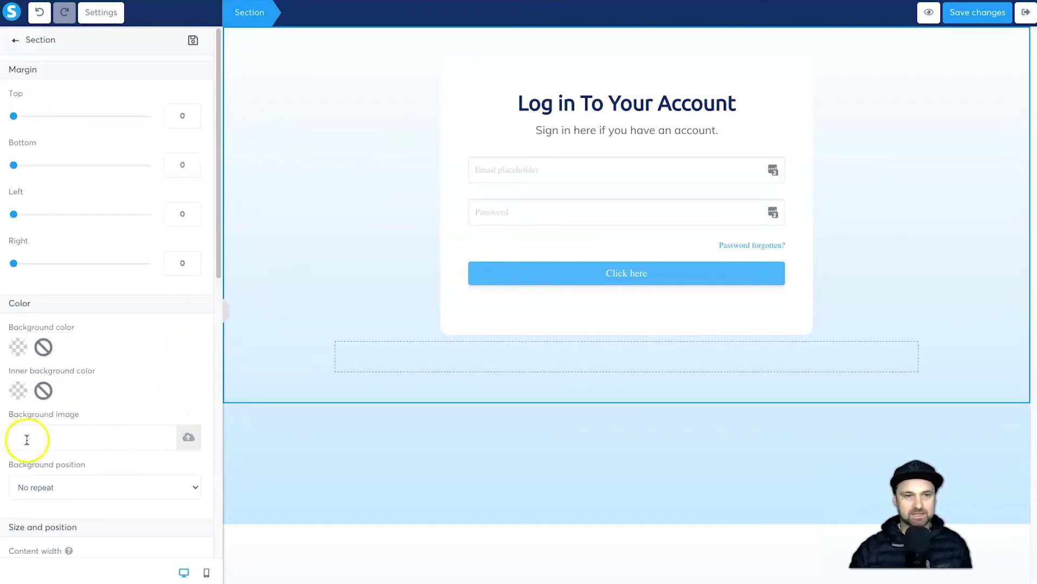
drag(19, 422, 93, 415)
click(153, 424)
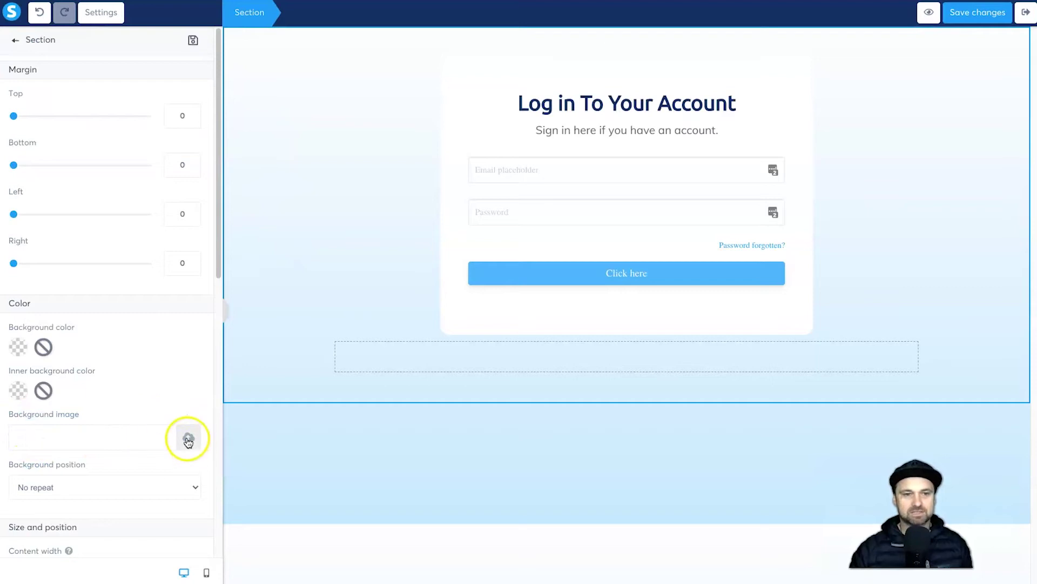
click(189, 440)
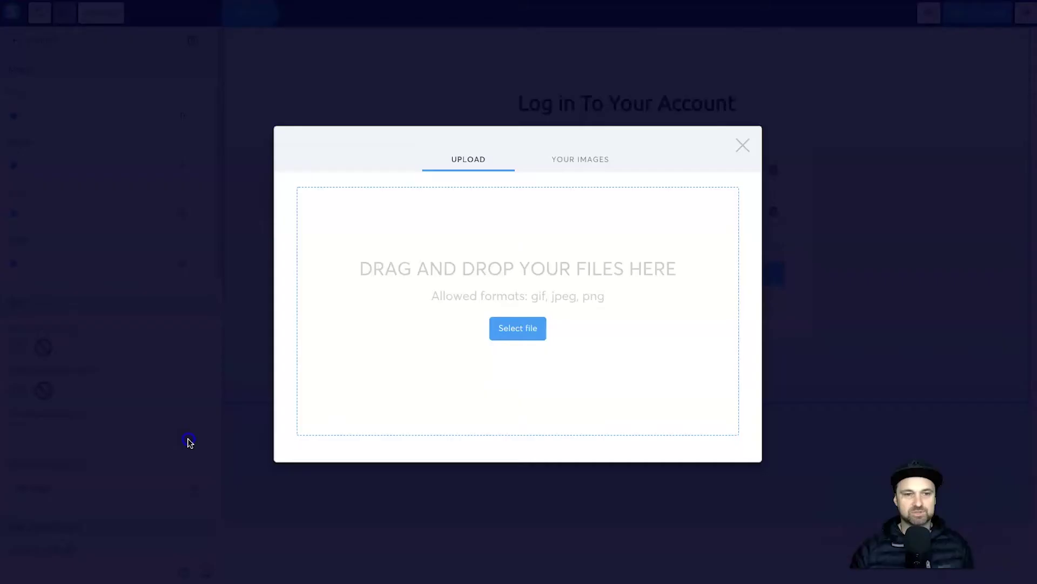
Step: Insert the dark laptop-and-phone photo from the already uploaded images as the section's background image
click(569, 161)
scroll(487, 359, down, 3)
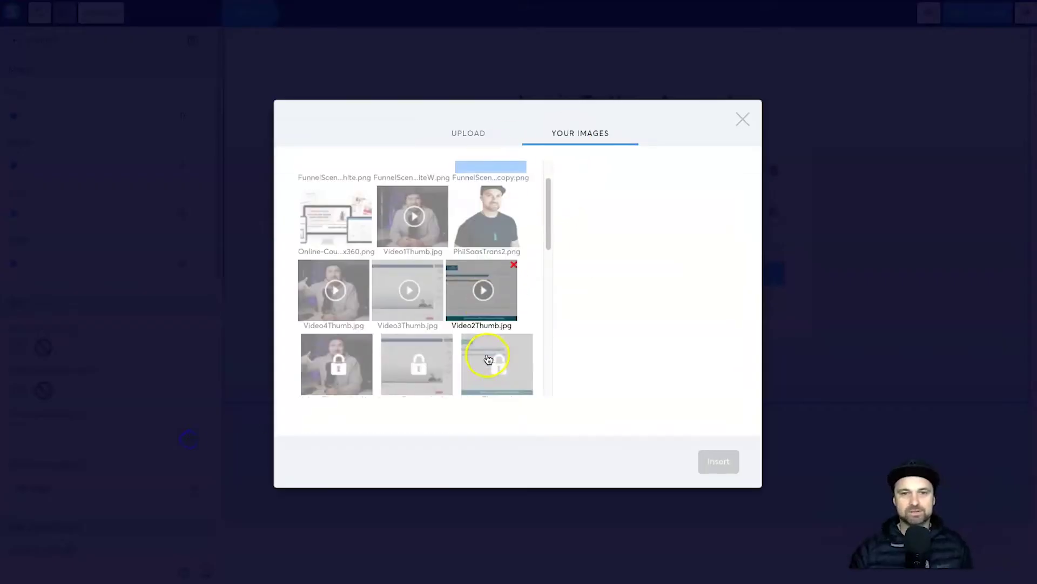
scroll(486, 360, down, 1)
click(486, 358)
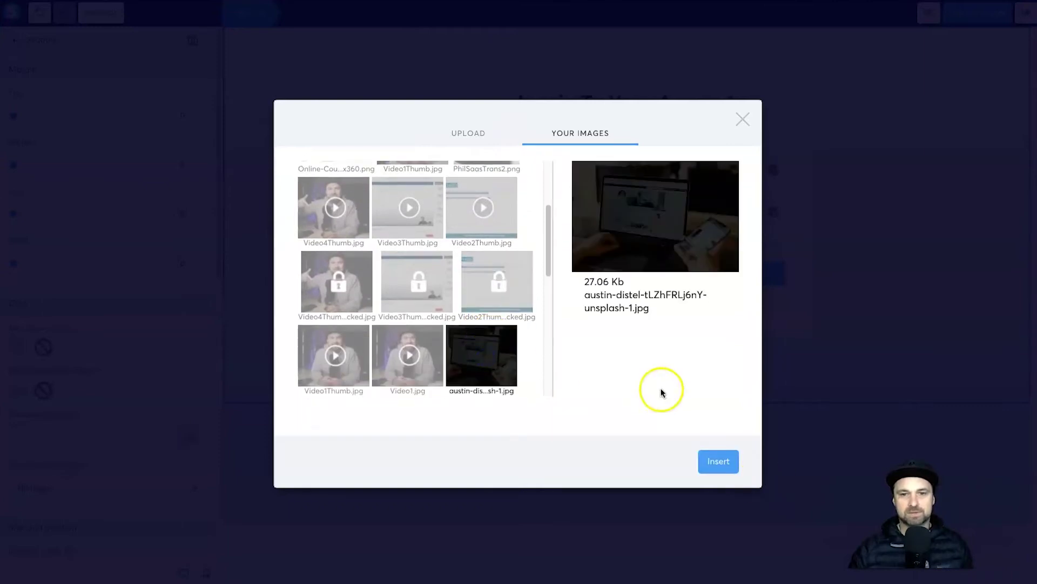
drag(666, 304, 598, 301)
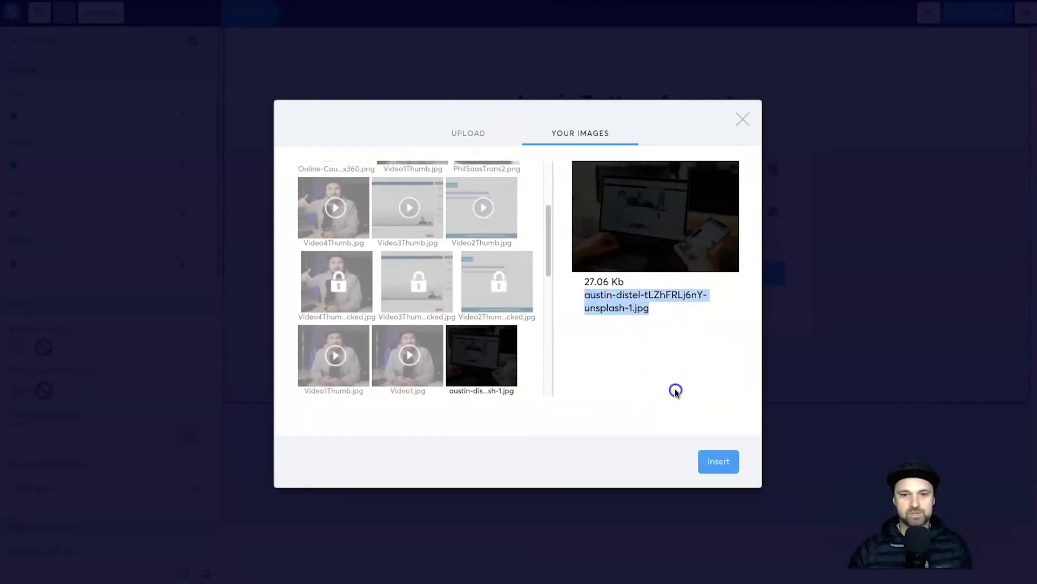
click(675, 391)
click(718, 461)
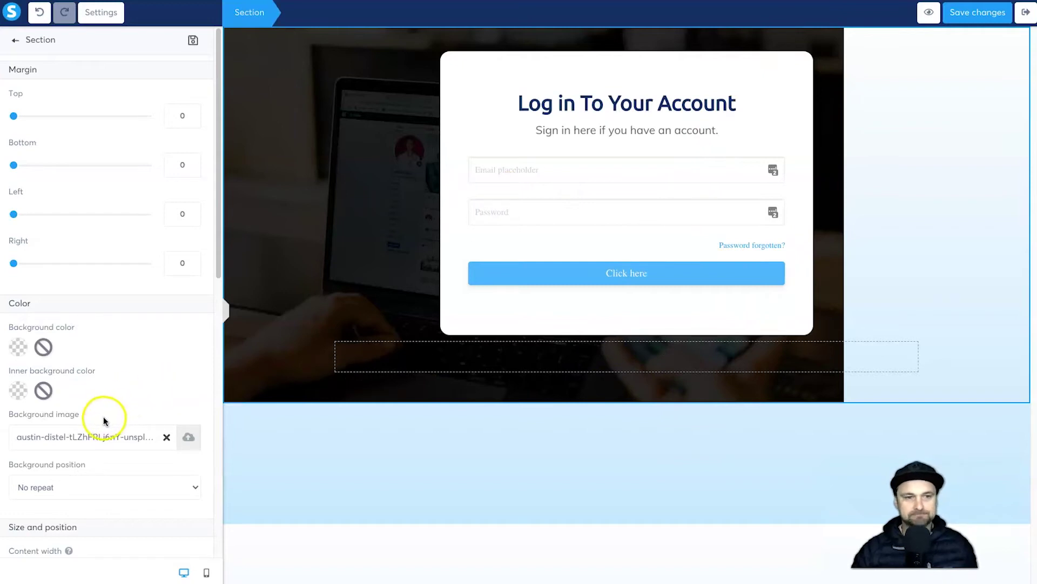
Step: Set the section's background position to "Fill 100% width and height"
scroll(105, 420, down, 3)
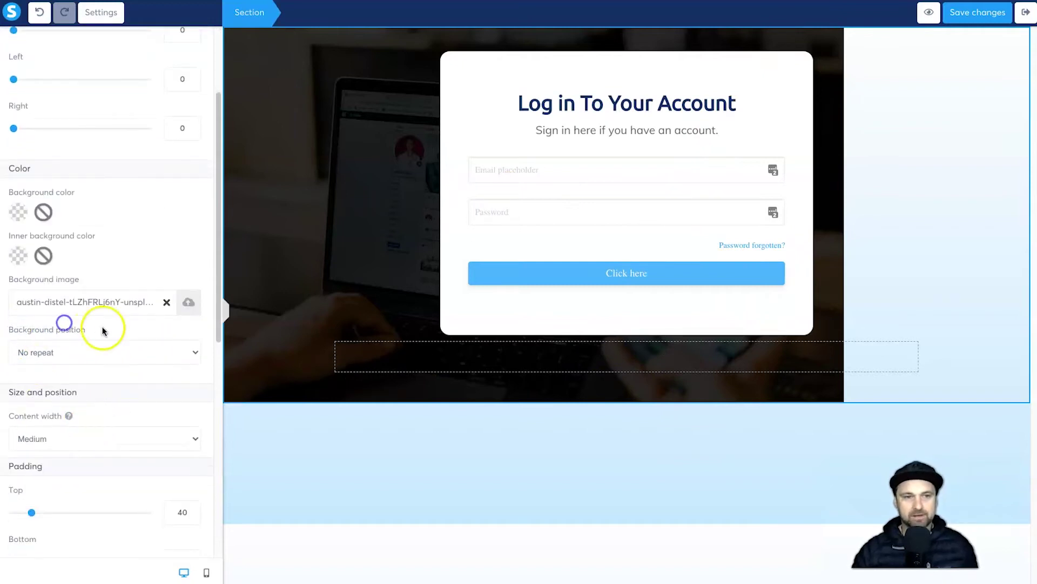
click(39, 351)
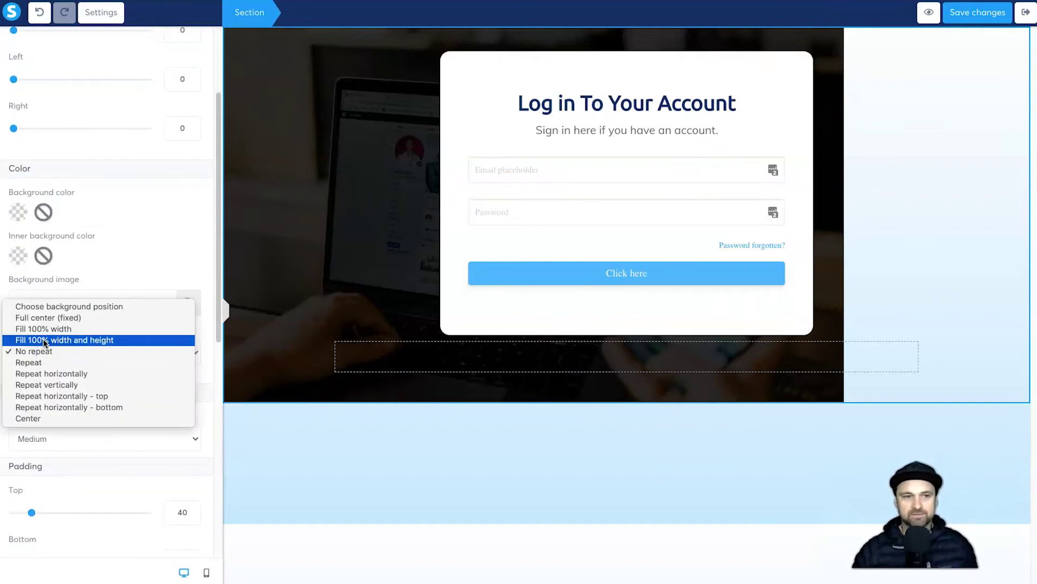
click(44, 341)
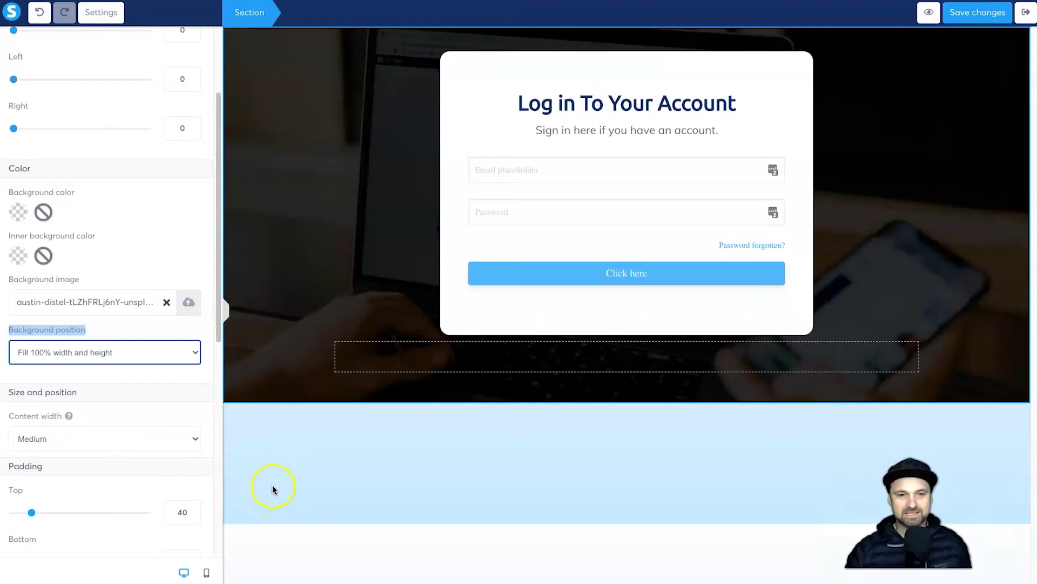
click(277, 302)
click(342, 245)
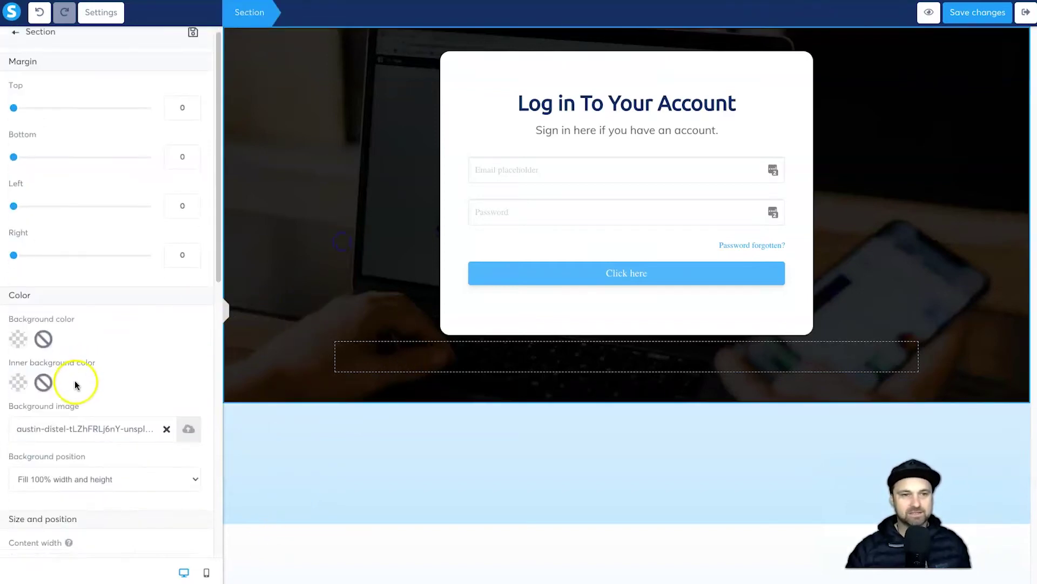
Step: Set the section's bottom padding to 400
scroll(85, 382, down, 5)
drag(33, 448, 232, 444)
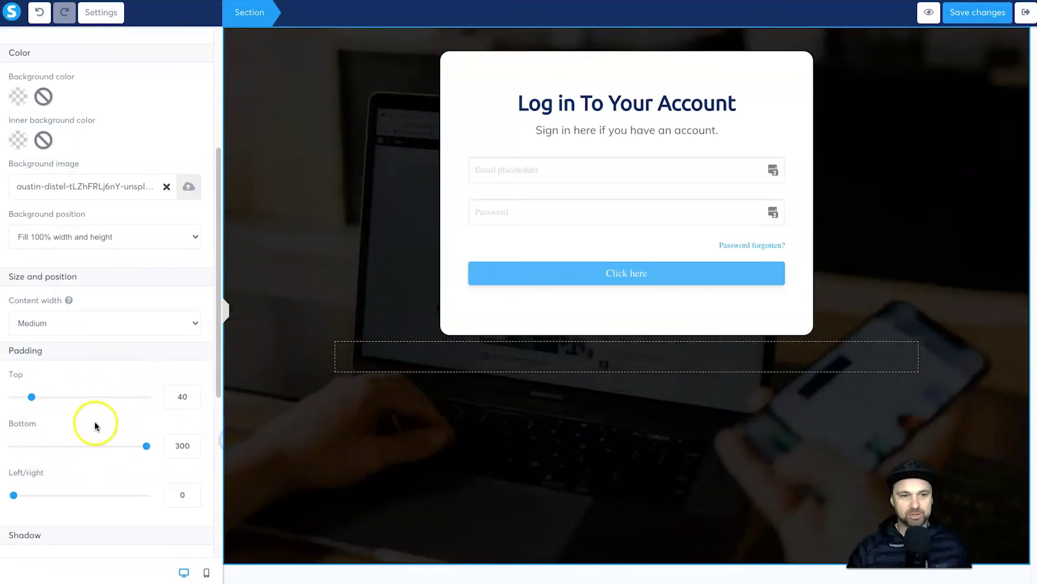
click(178, 443)
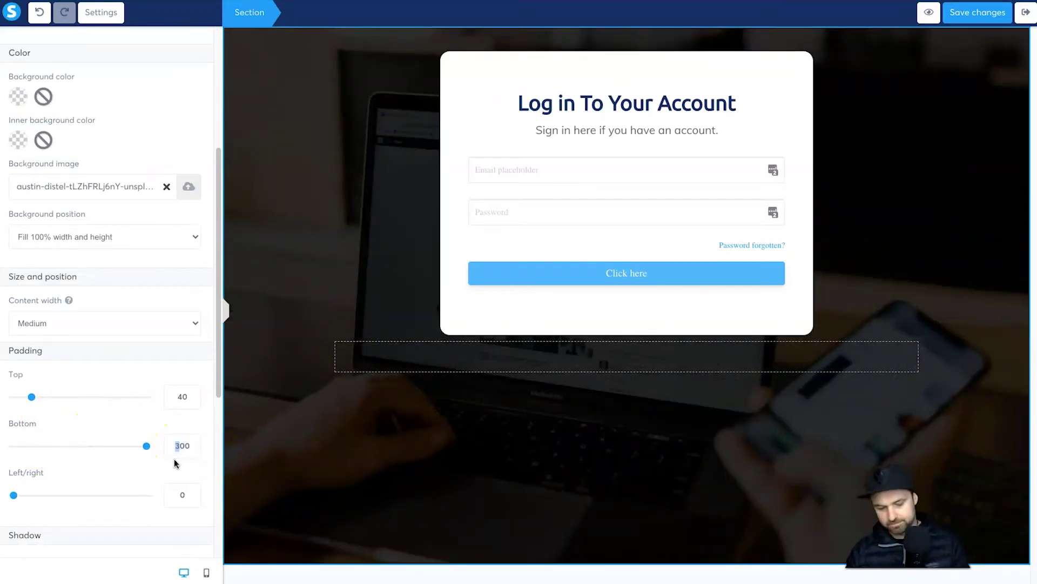
text(4)
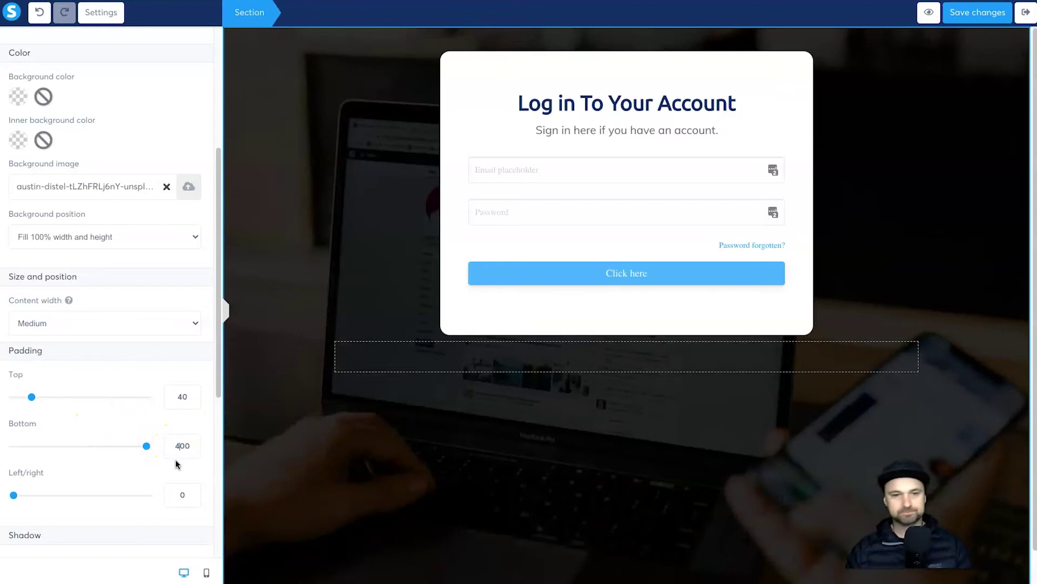
click(507, 427)
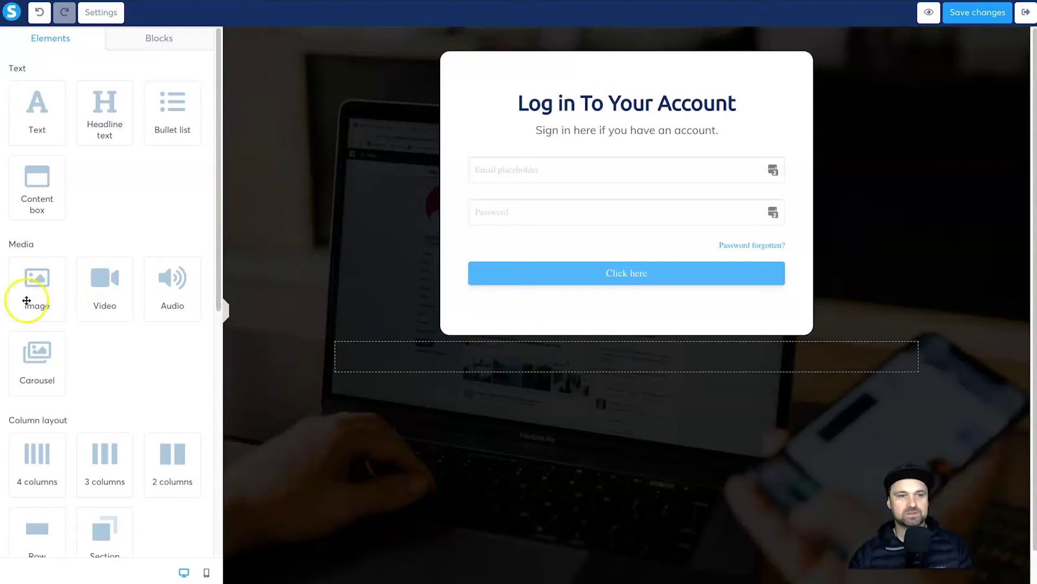
Step: Add an Image element above the white login box and insert the uploaded FunnelSceneLogoWhite.png logo into it
drag(51, 282, 621, 55)
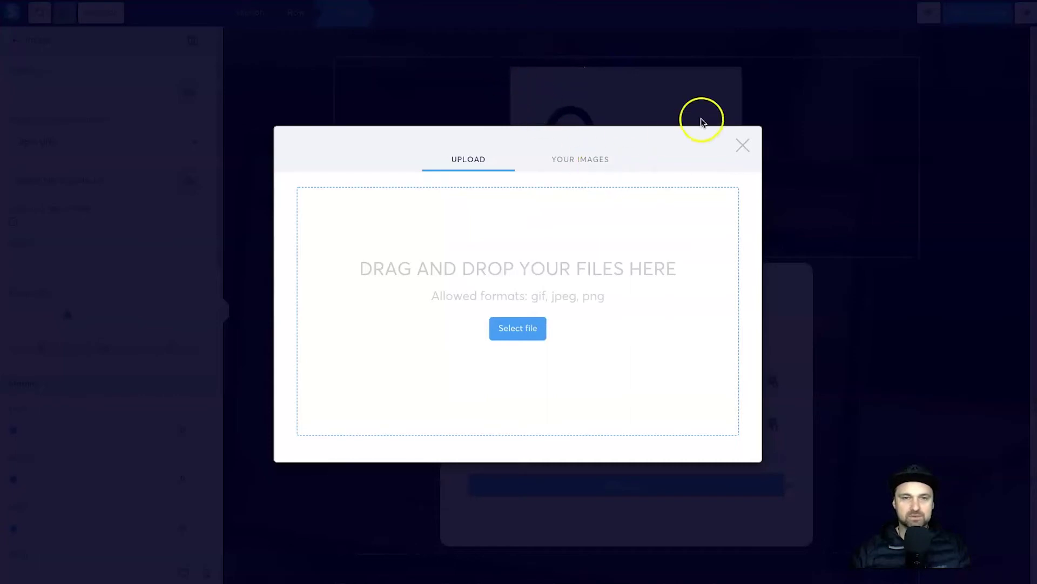
click(582, 163)
click(373, 181)
click(724, 459)
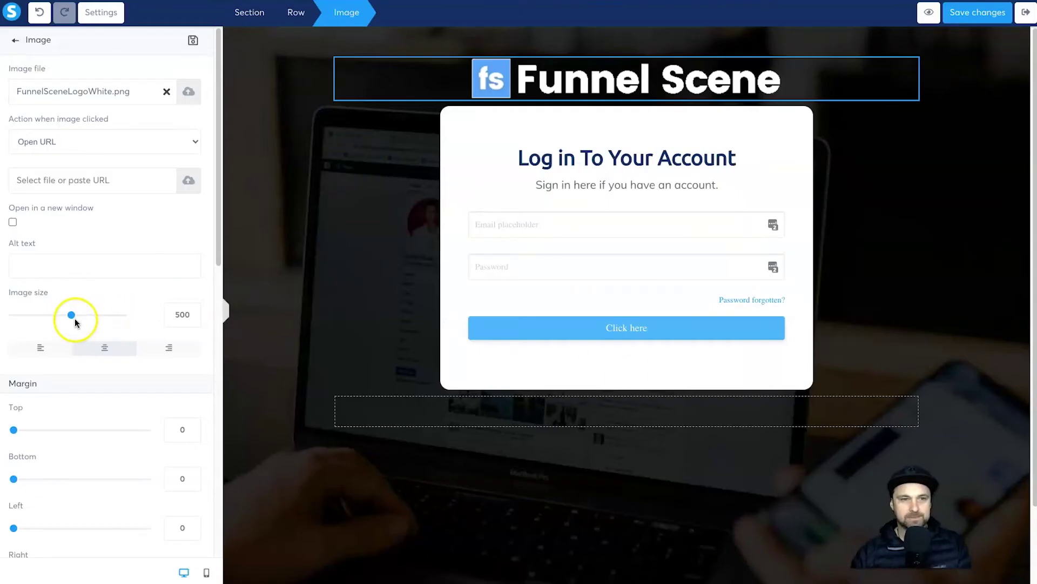
Step: Set the logo's image size to 300 and its top and bottom margins to 20
text(3)
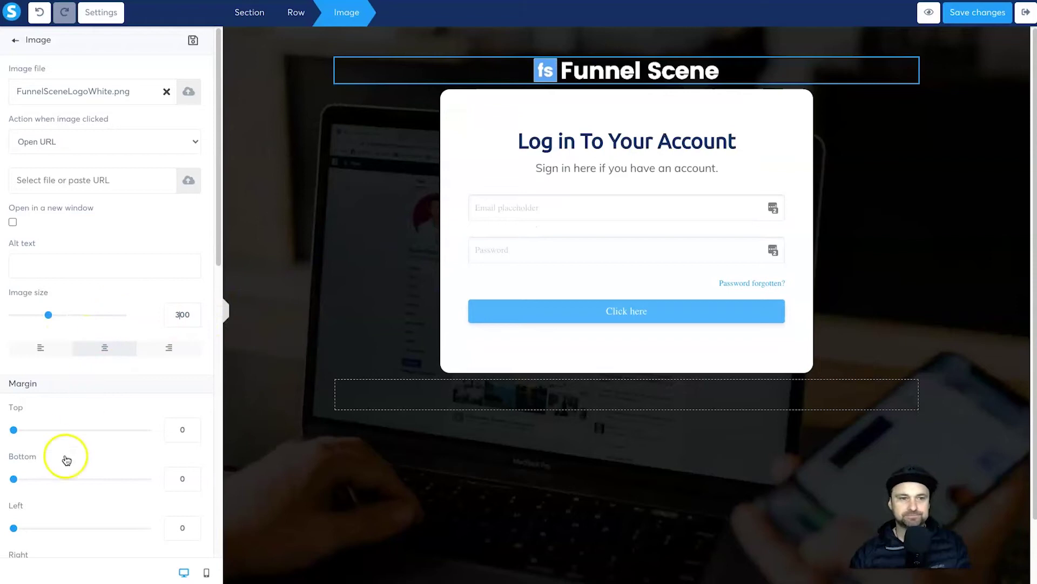
drag(13, 478, 27, 479)
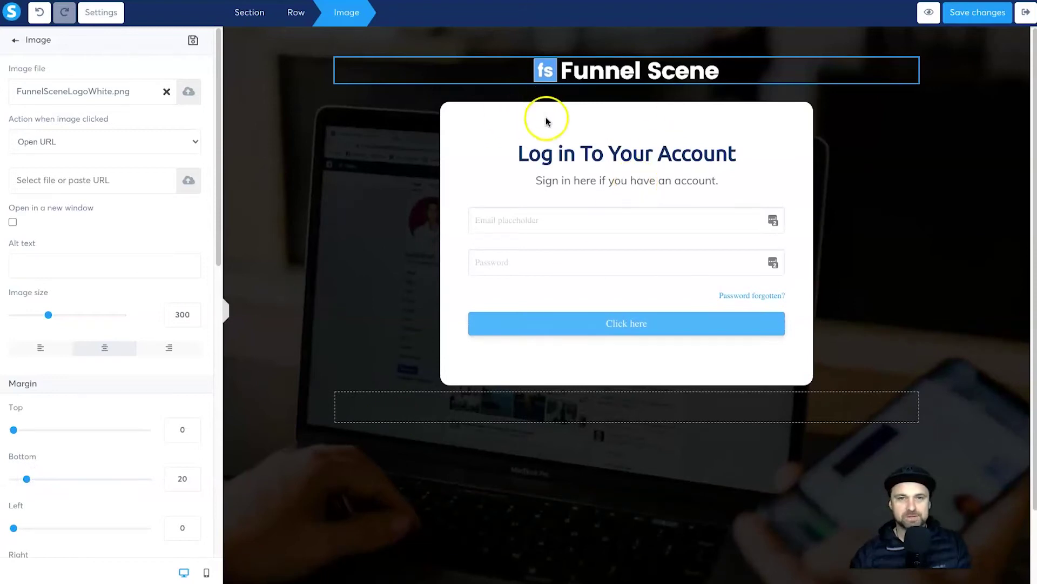
drag(16, 432, 27, 429)
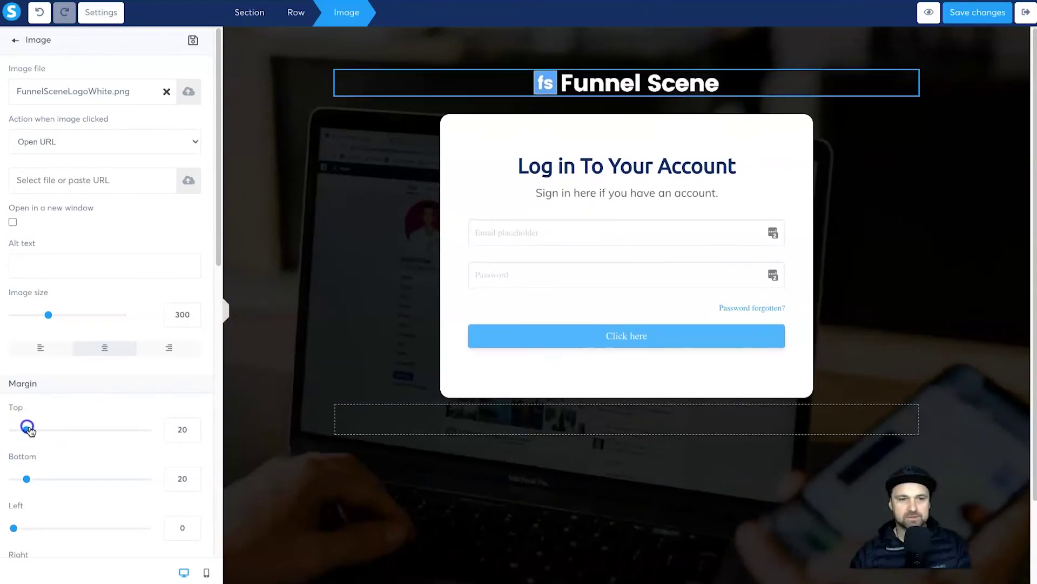
click(377, 235)
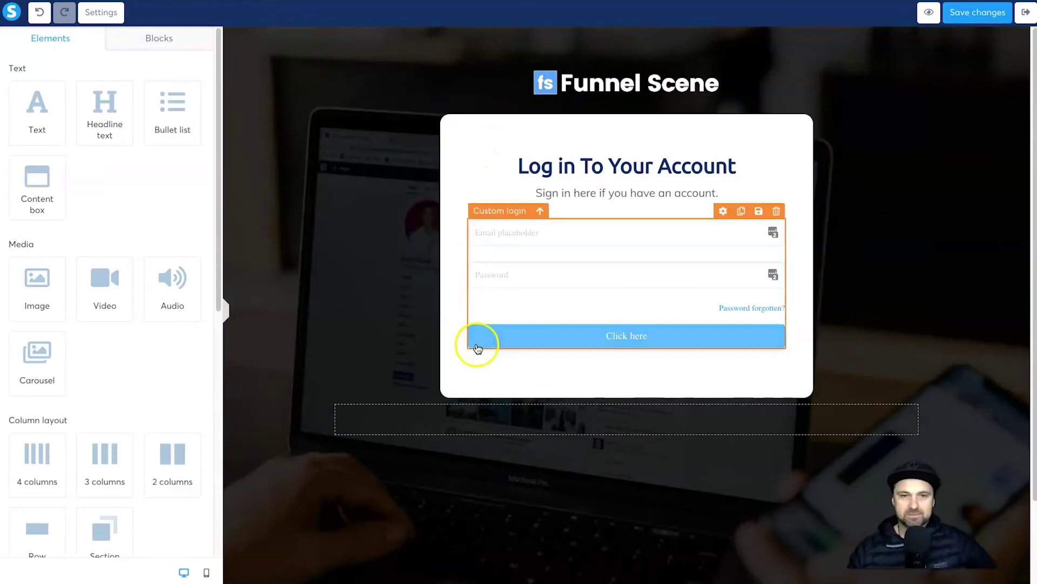
Step: Narrow the white login box row by setting its left and right margins to 200
click(543, 135)
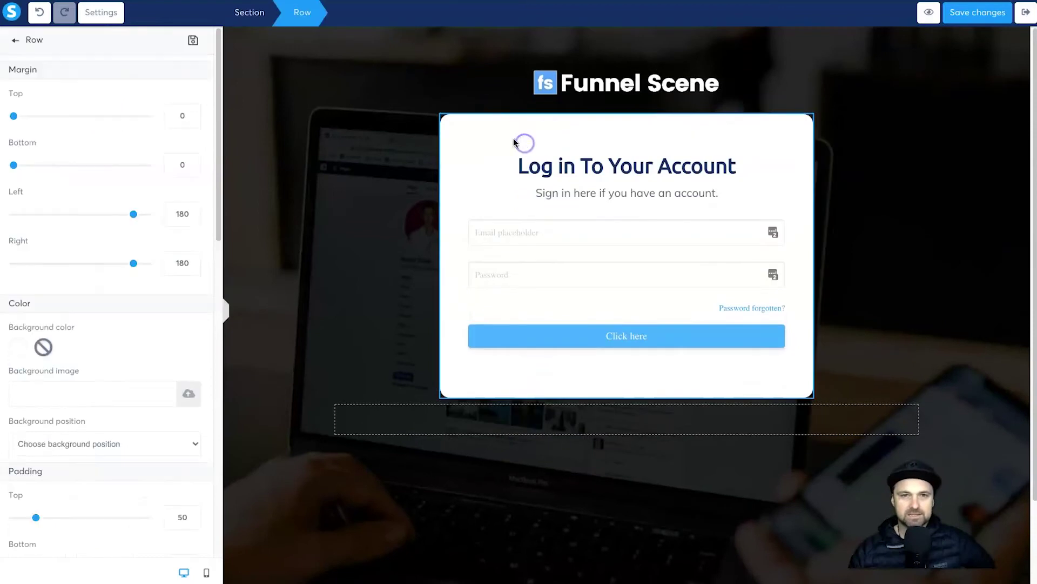
click(384, 141)
click(459, 139)
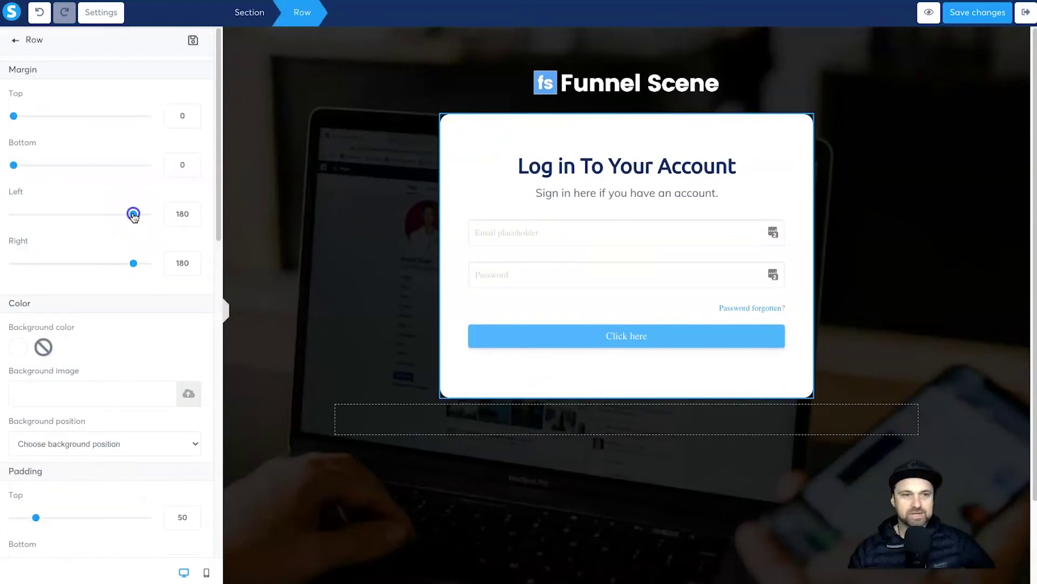
drag(133, 215, 163, 216)
drag(134, 264, 185, 262)
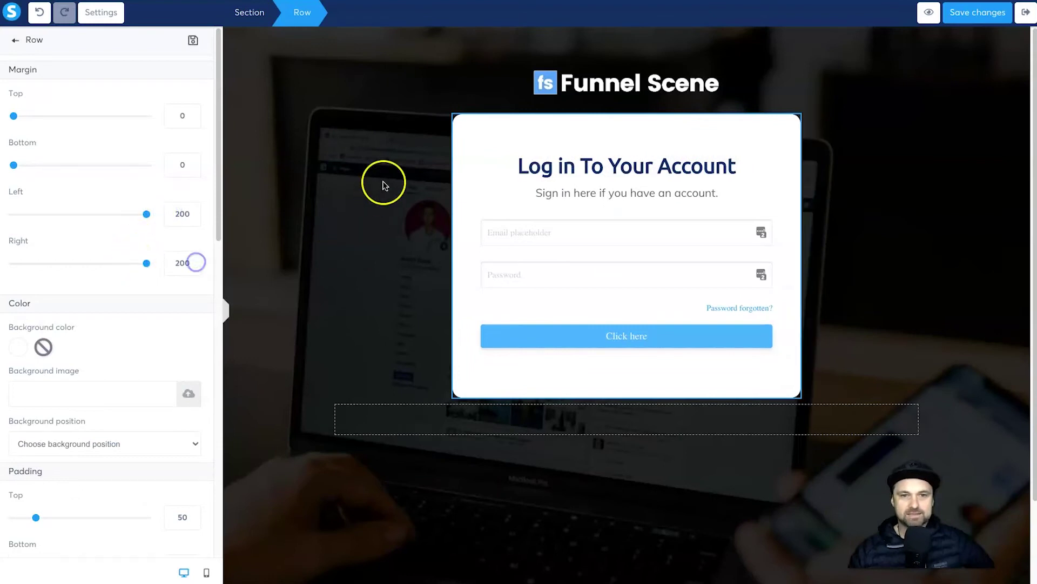
Step: Set the login box row's top, bottom and left/right padding to 25
scroll(33, 382, down, 3)
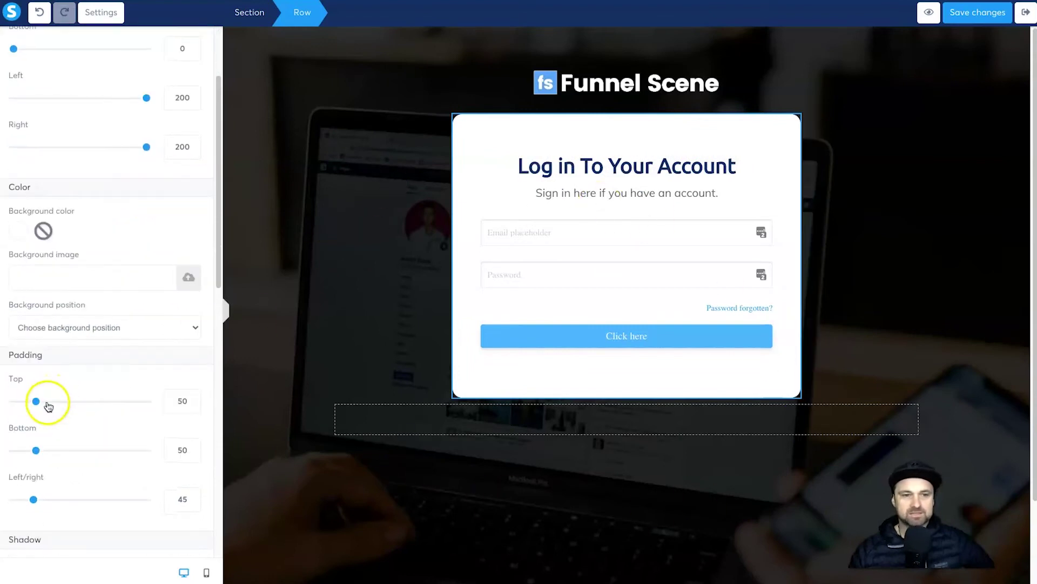
drag(33, 488, 23, 486)
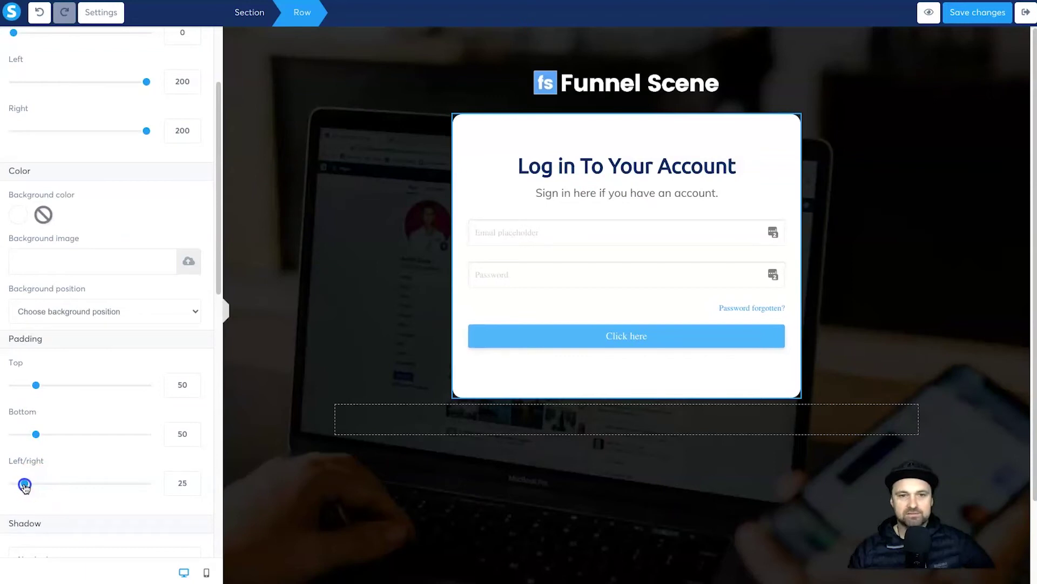
drag(34, 440, 24, 438)
click(180, 383)
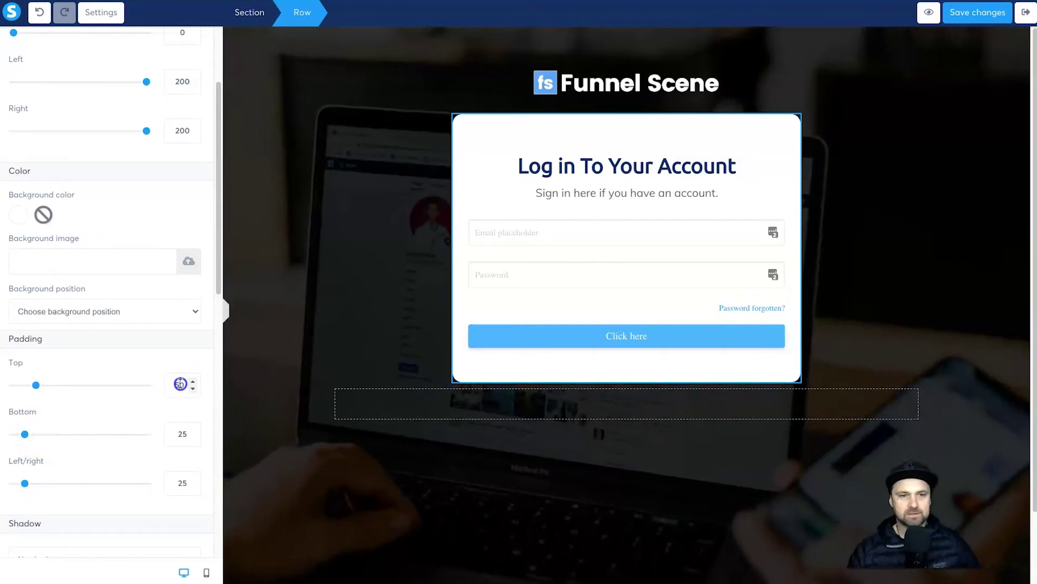
text(25)
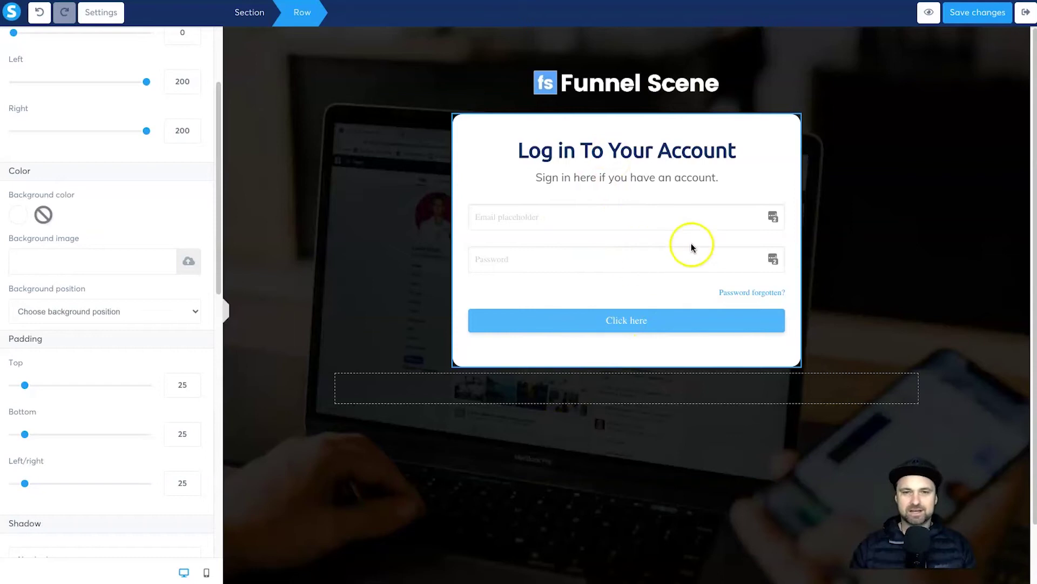
click(419, 323)
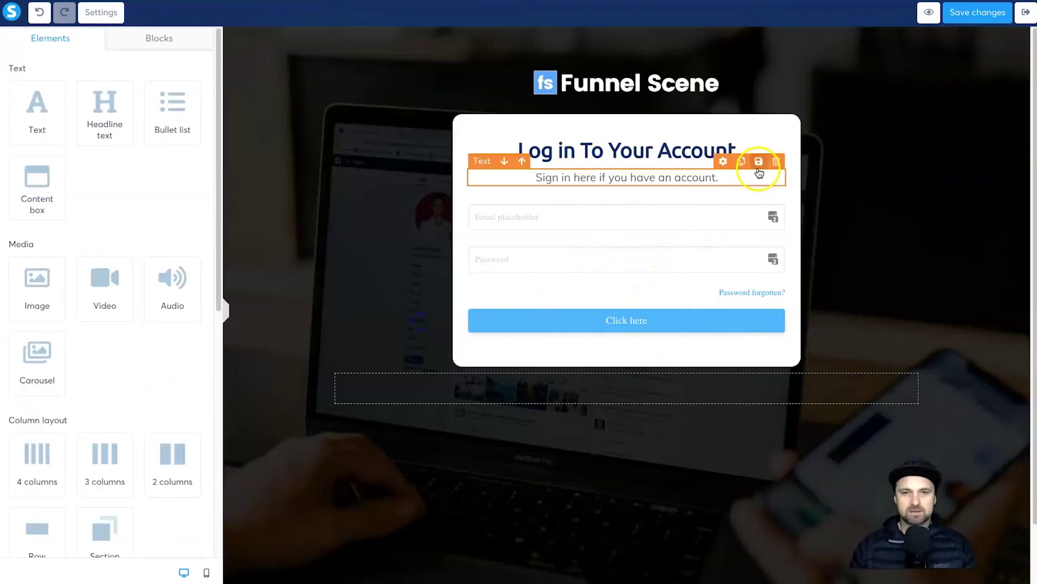
Step: Change the custom login form's font type to Google Fonts and choose Ubuntu
click(577, 241)
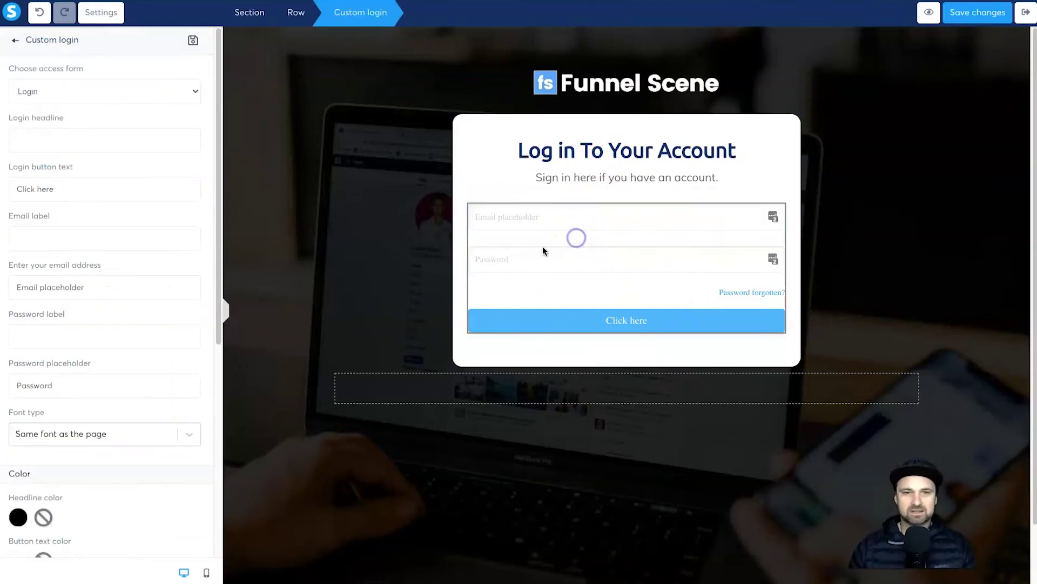
click(72, 439)
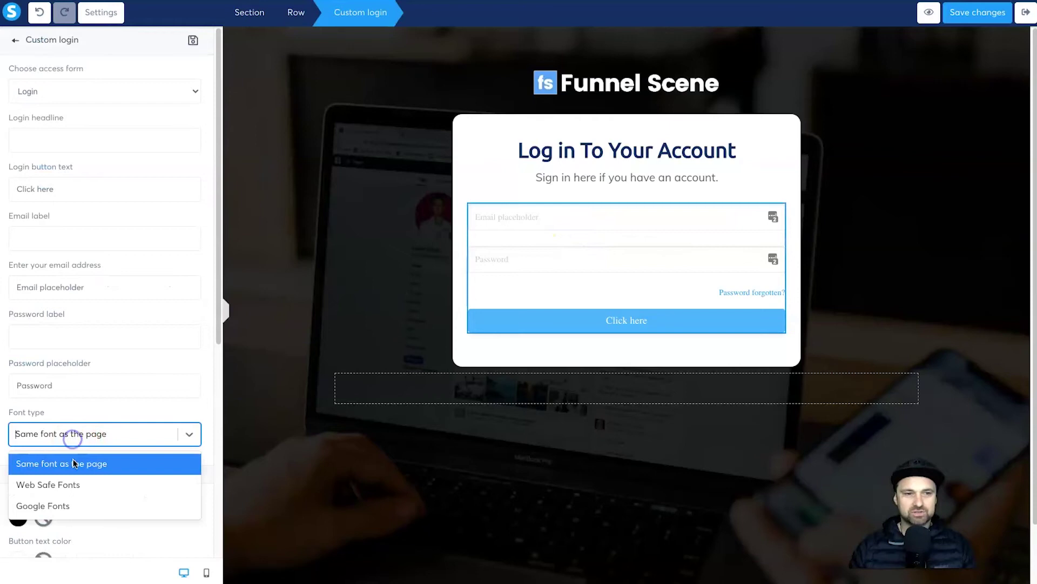
click(59, 506)
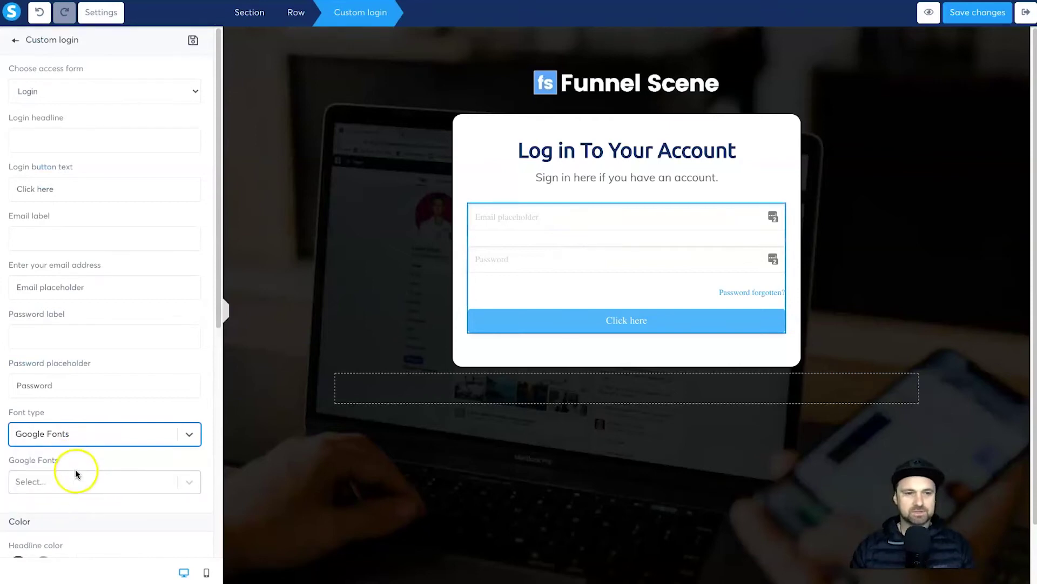
click(74, 479)
text(ubuntu)
click(56, 512)
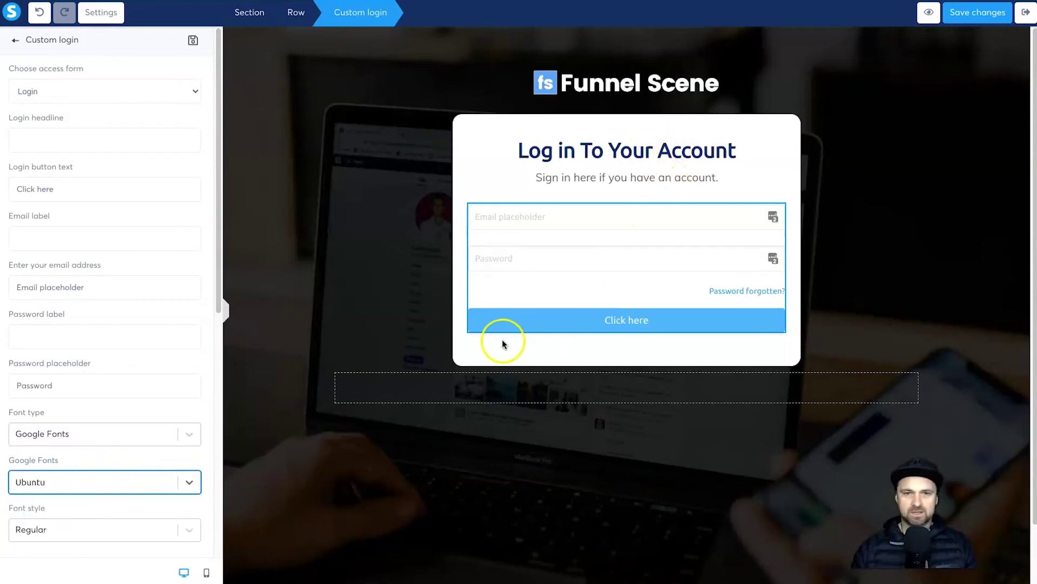
Step: Set the custom login form's font style to Medium 500
scroll(75, 432, down, 2)
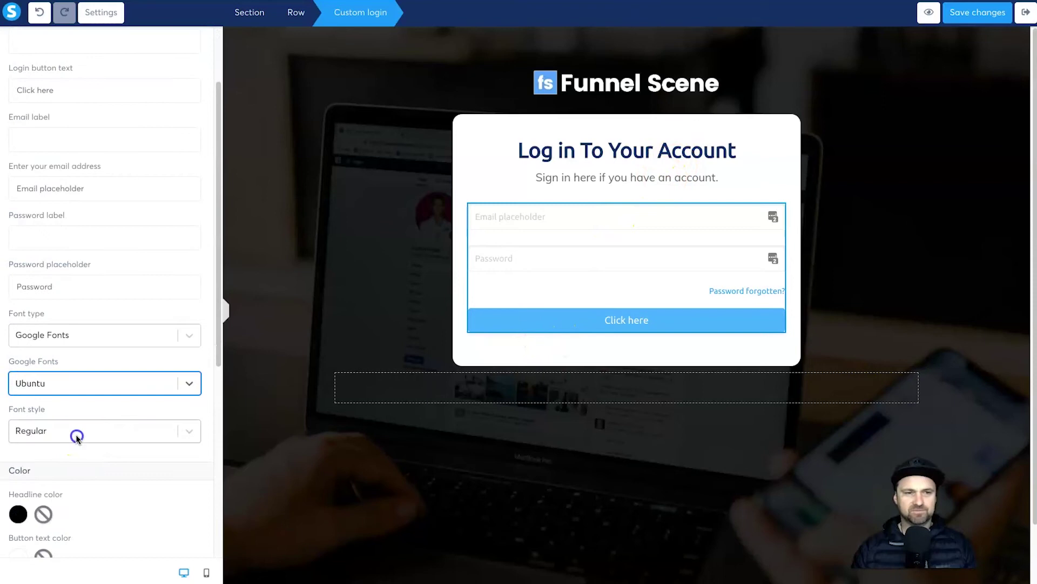
click(76, 435)
scroll(65, 497, down, 1)
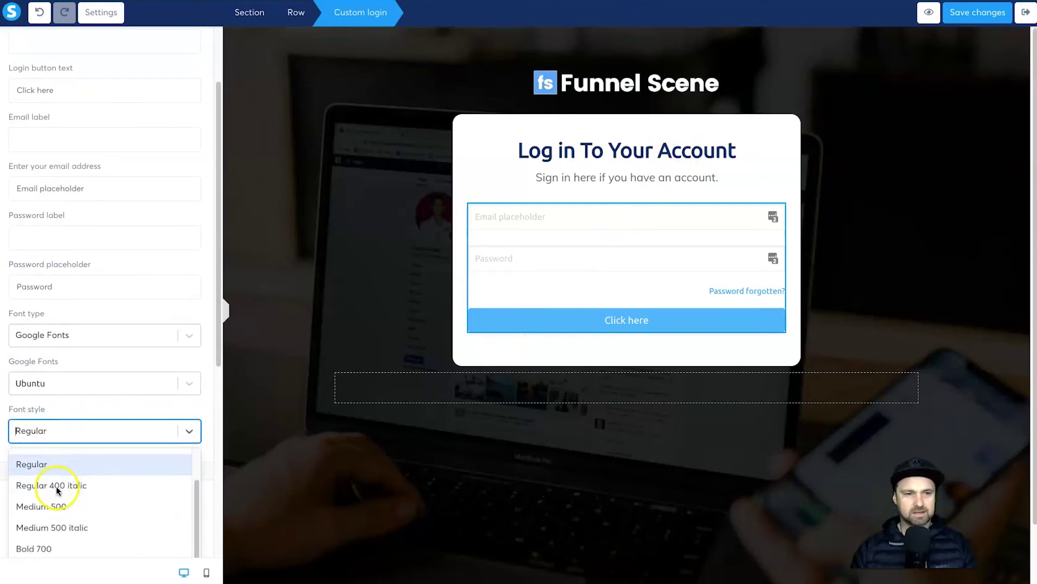
click(52, 506)
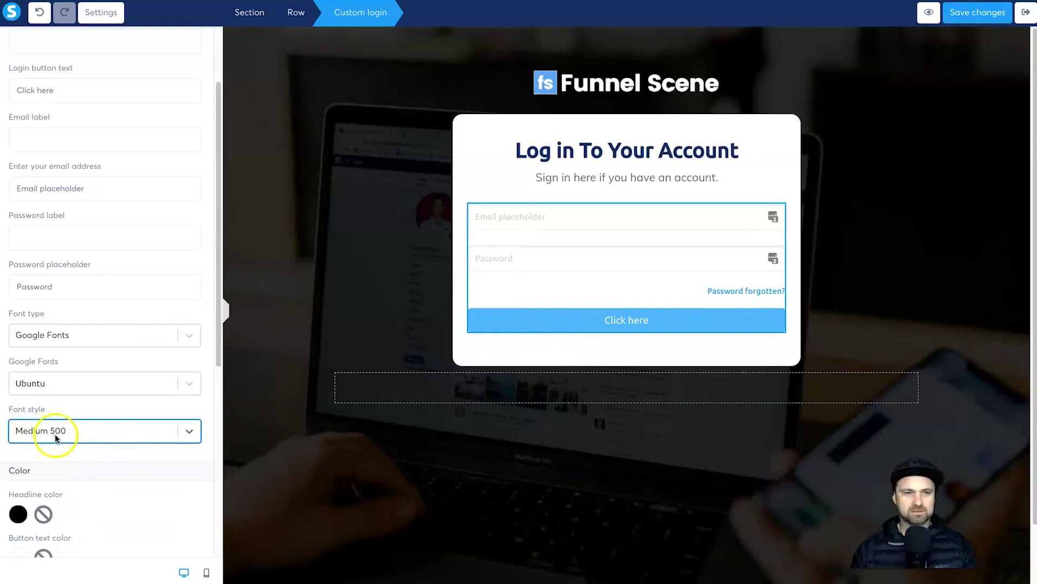
click(604, 368)
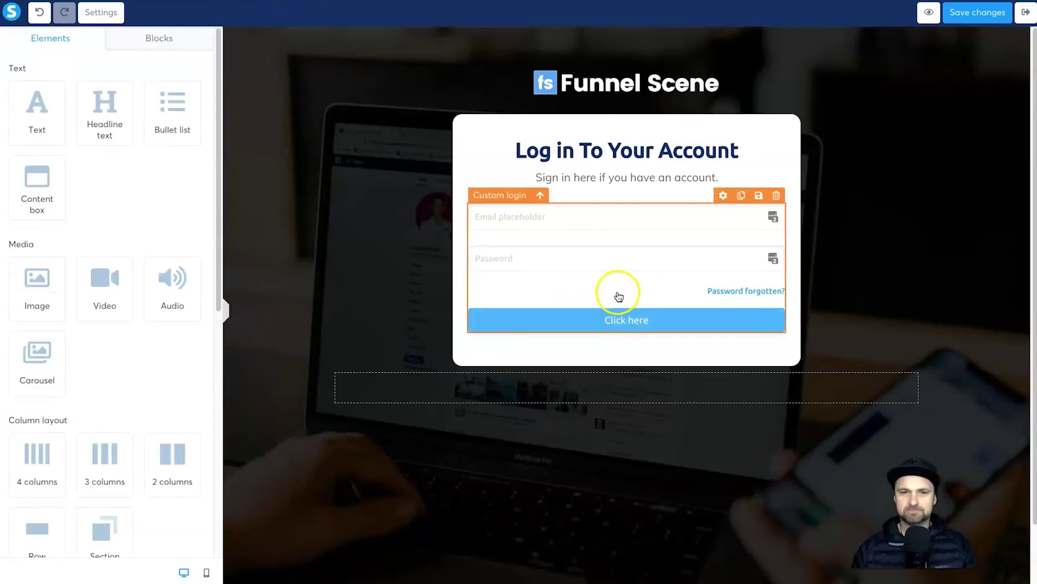
Step: Examine the custom login form's available color and margin settings
click(535, 270)
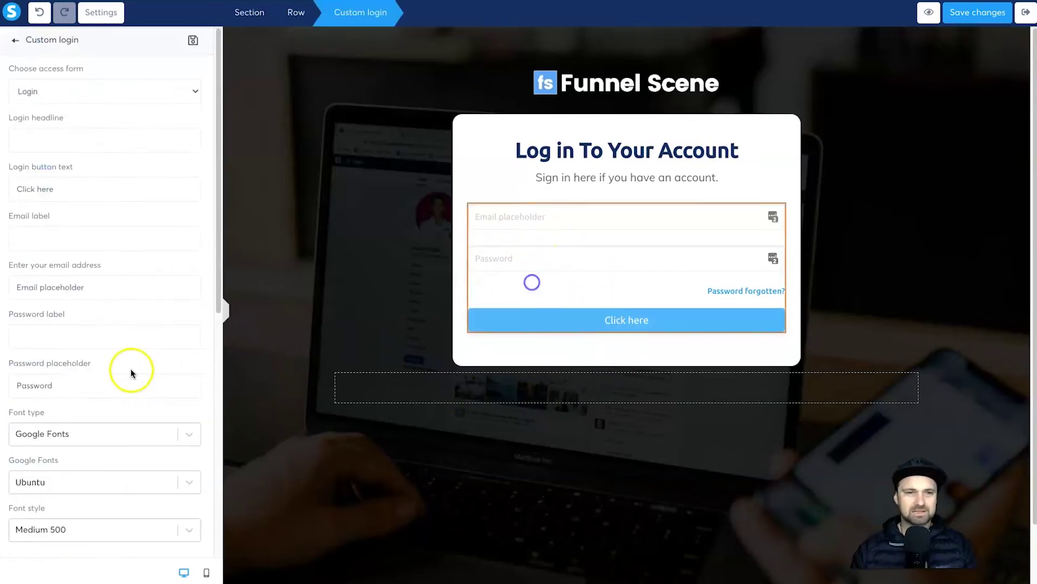
scroll(93, 366, down, 5)
scroll(92, 369, down, 4)
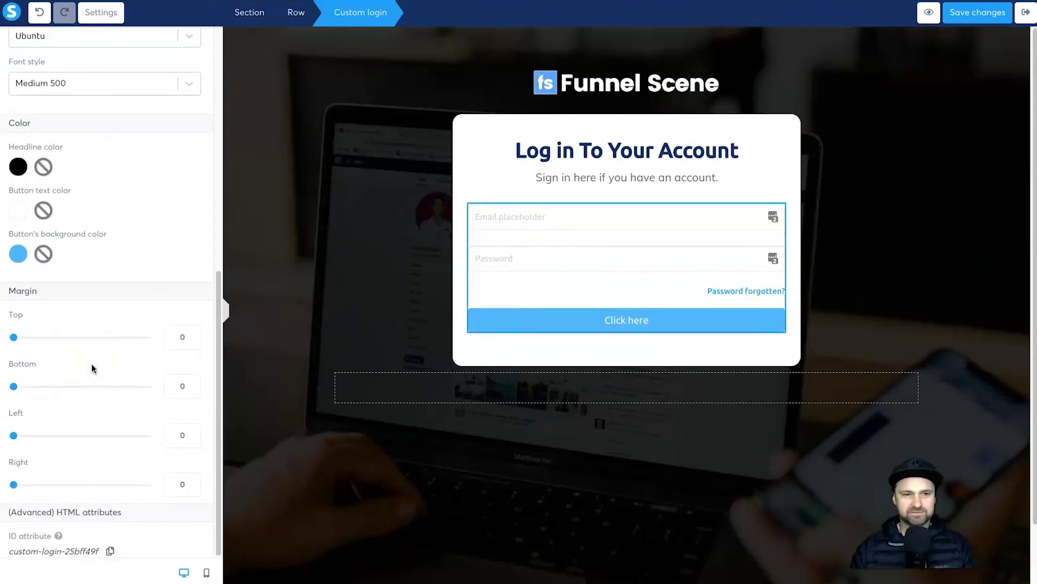
scroll(92, 368, up, 8)
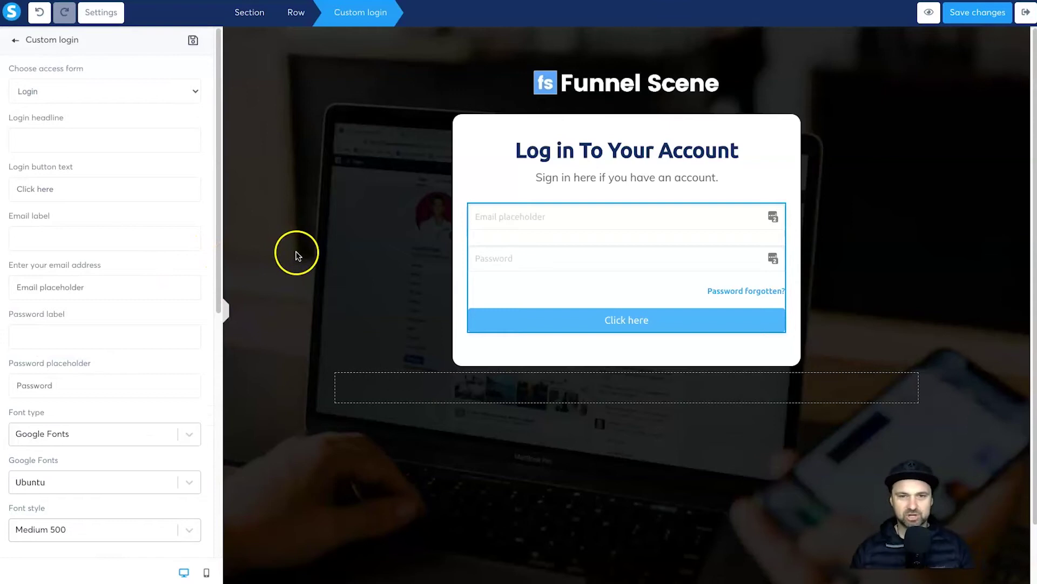
click(301, 267)
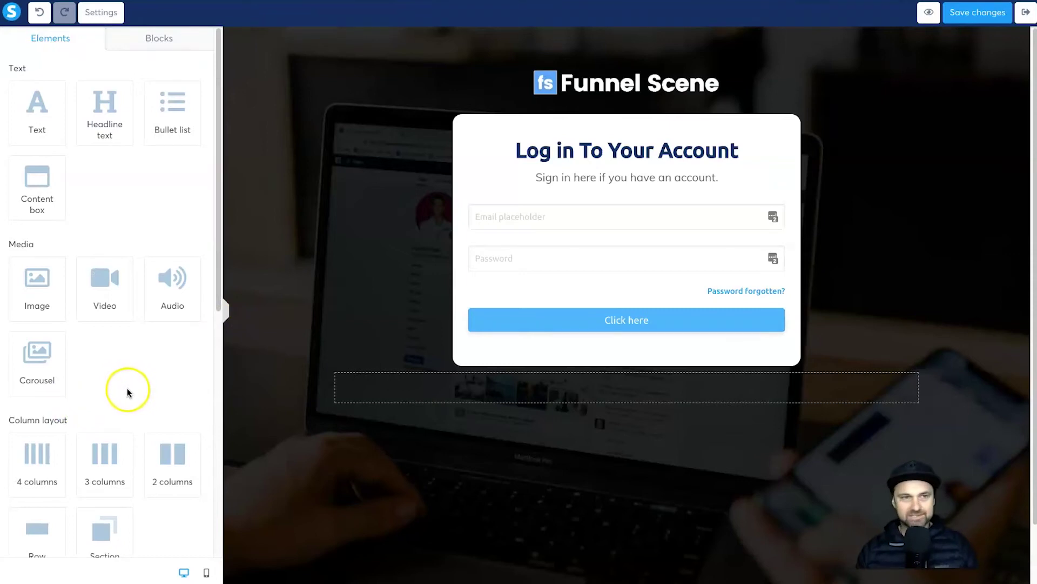
Step: Save the page and add a Raw HTML element to the empty row below the login box
scroll(108, 389, down, 8)
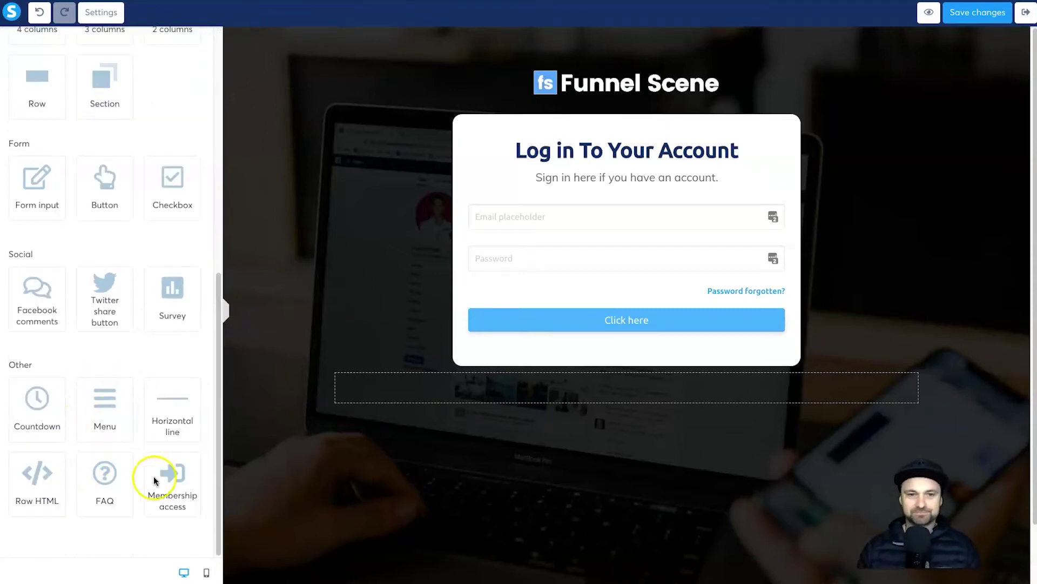
click(971, 14)
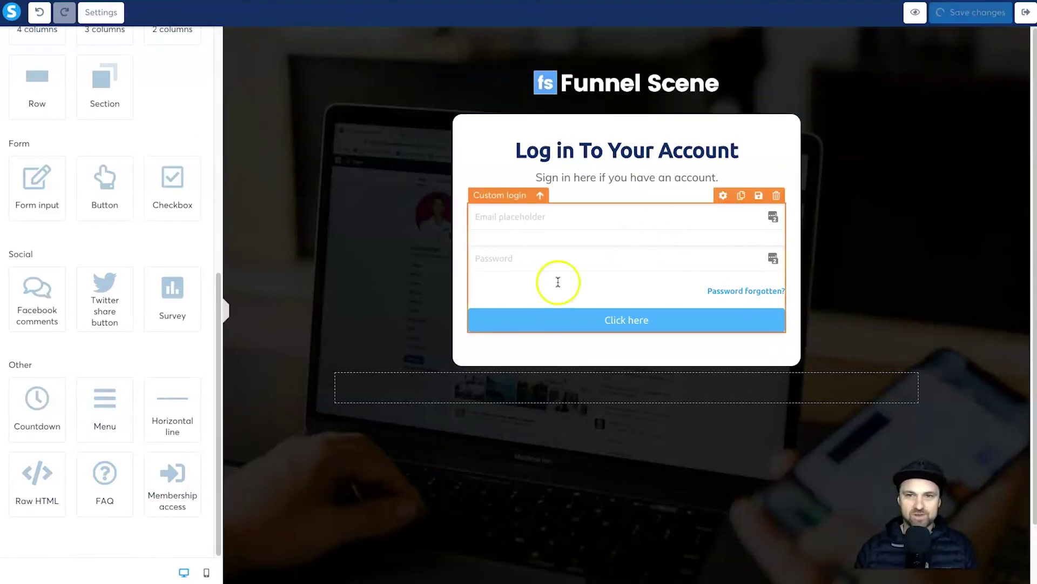
drag(43, 470, 615, 399)
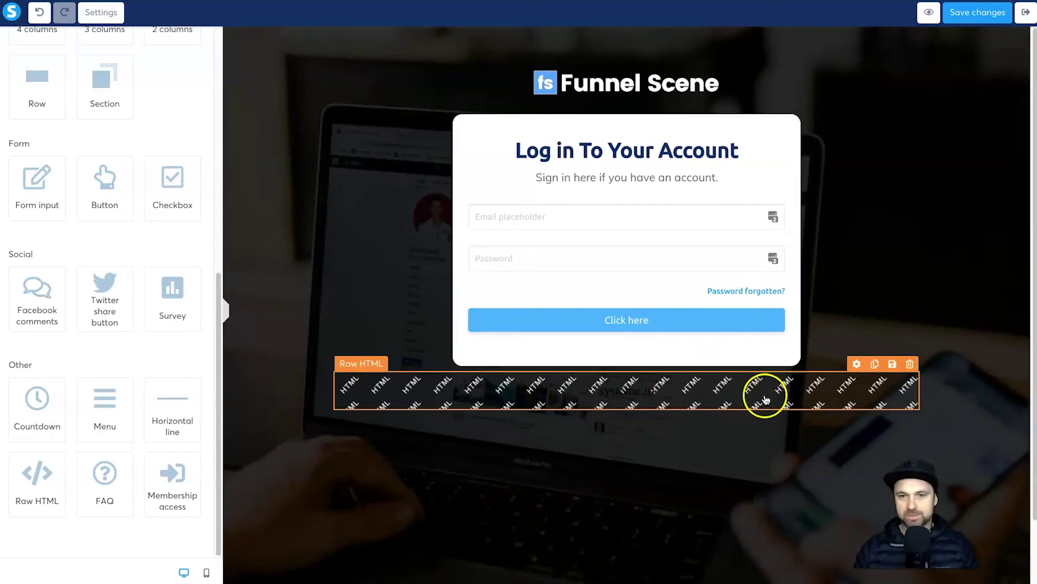
click(654, 407)
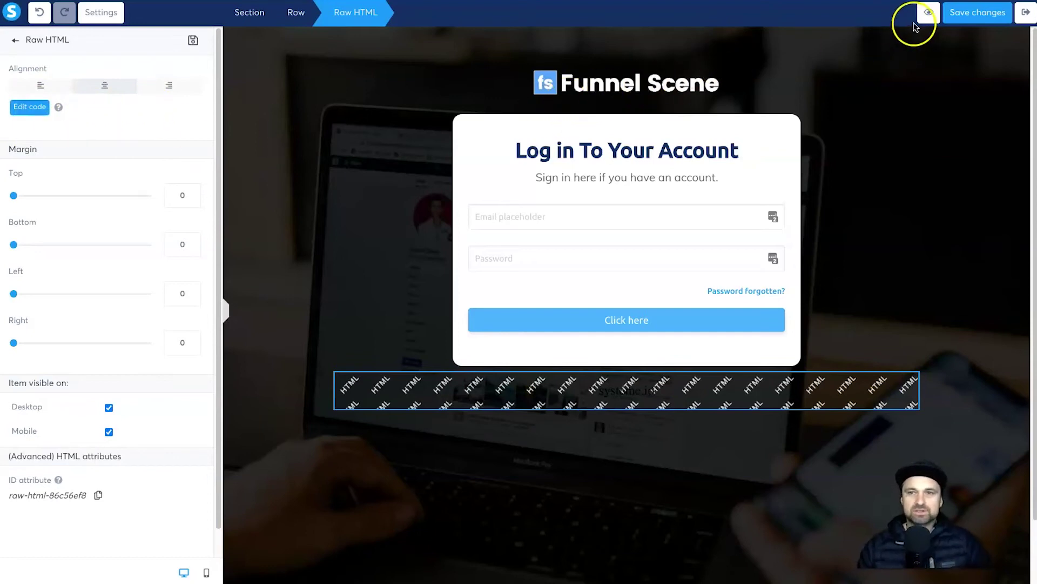
Step: Preview the login page and check its email field
right_click(930, 13)
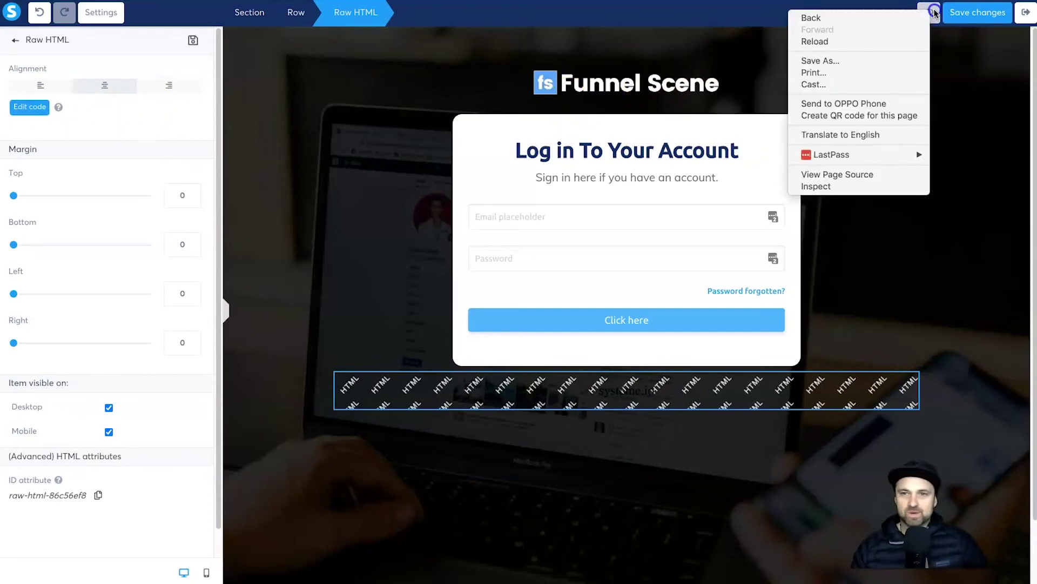
click(929, 16)
click(929, 15)
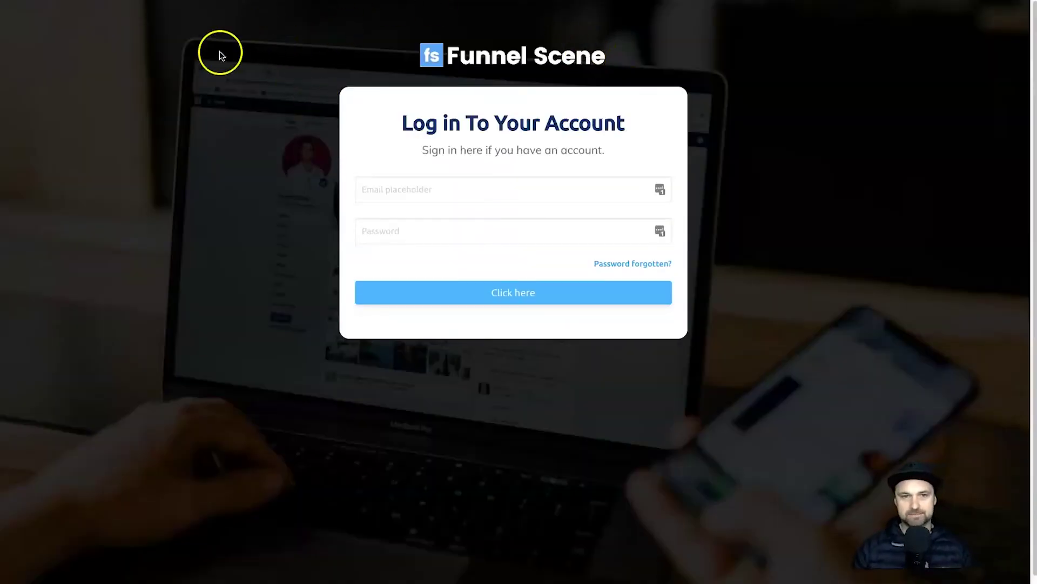
click(448, 192)
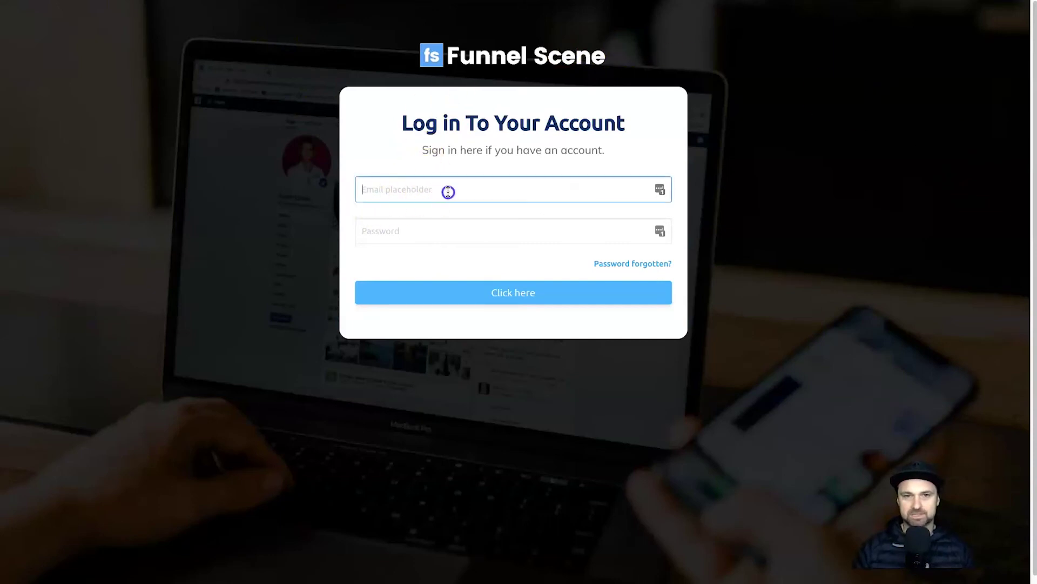
click(193, 240)
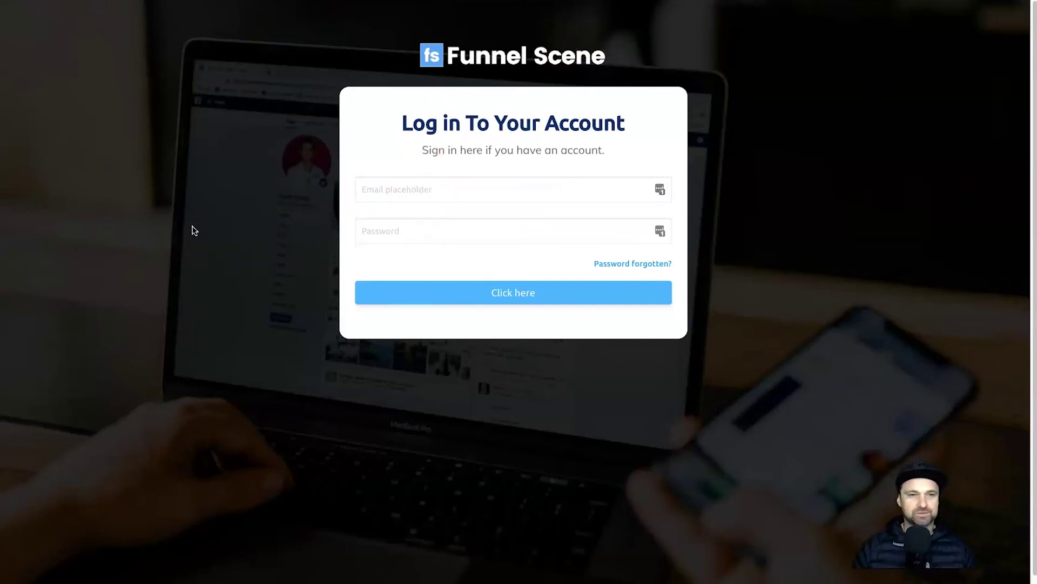
Step: Open the browser's developer tools on the preview page and inspect the login form's email input
right_click(193, 227)
click(213, 198)
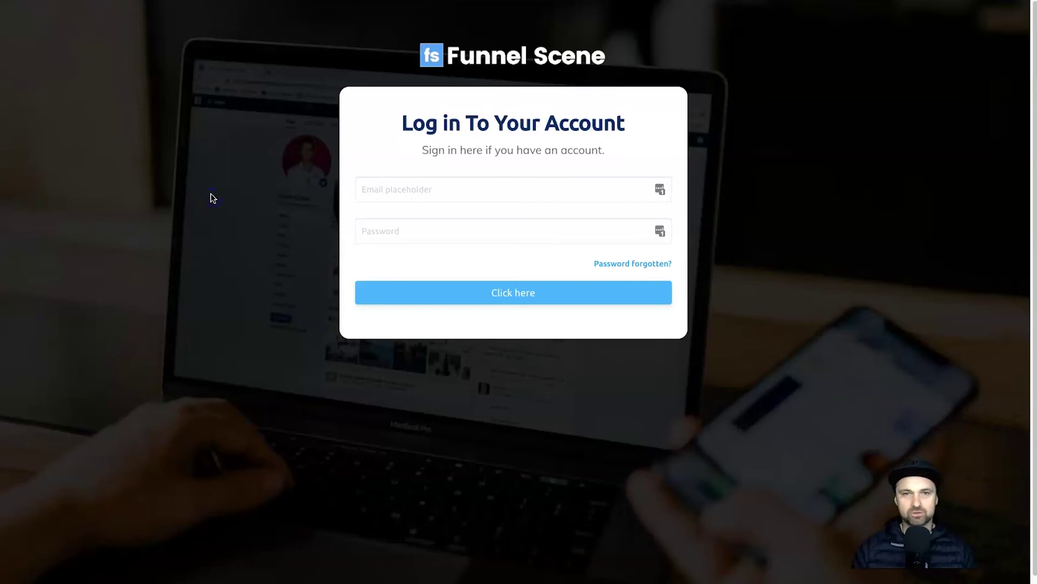
right_click(208, 277)
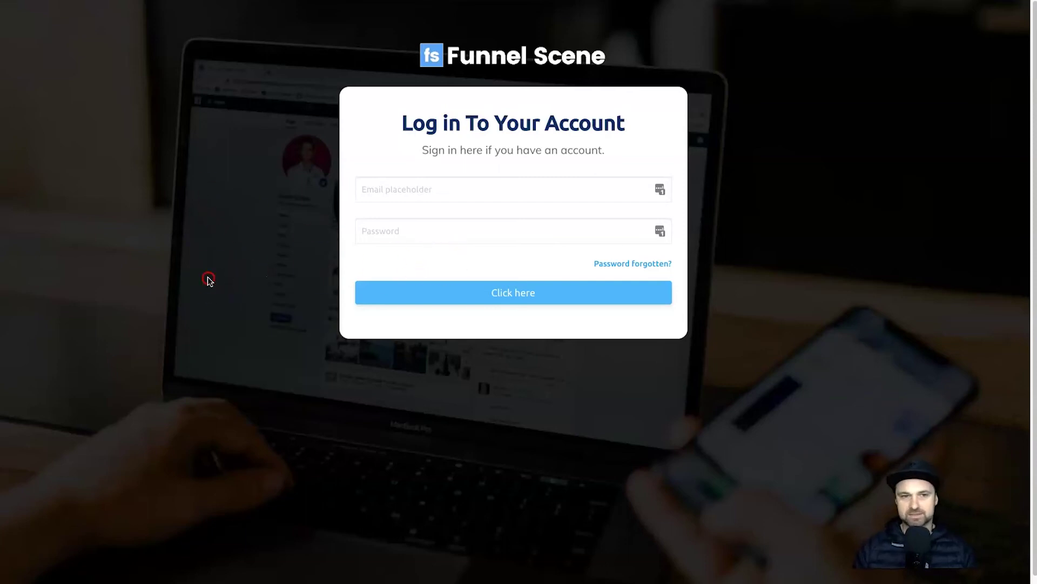
click(254, 453)
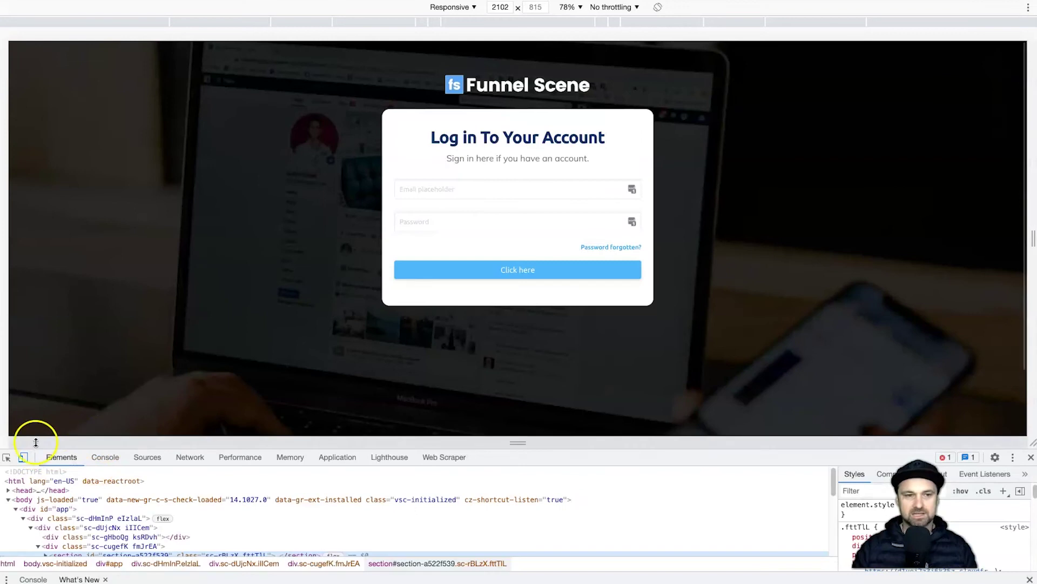
click(6, 457)
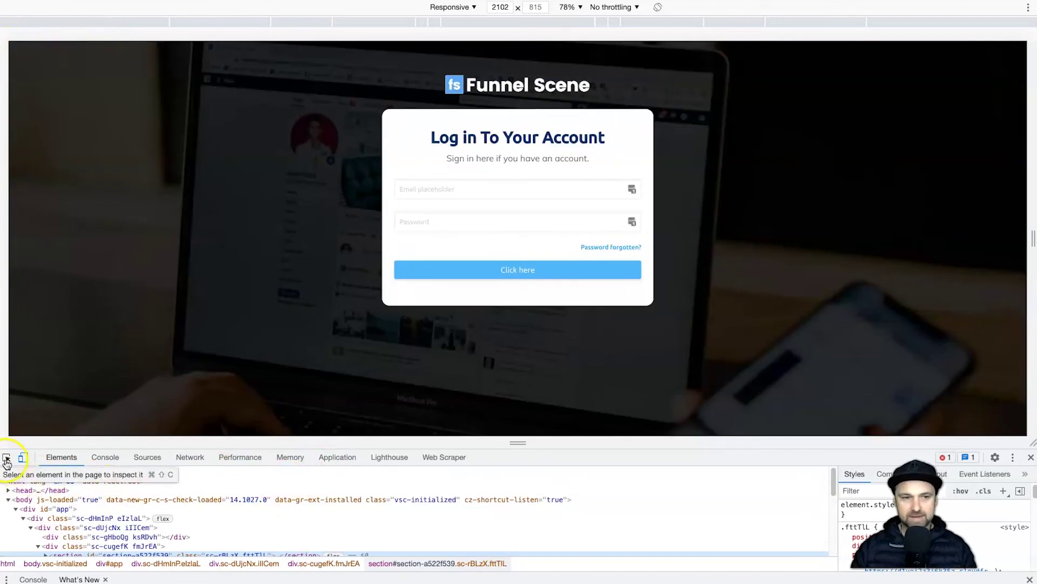
click(8, 459)
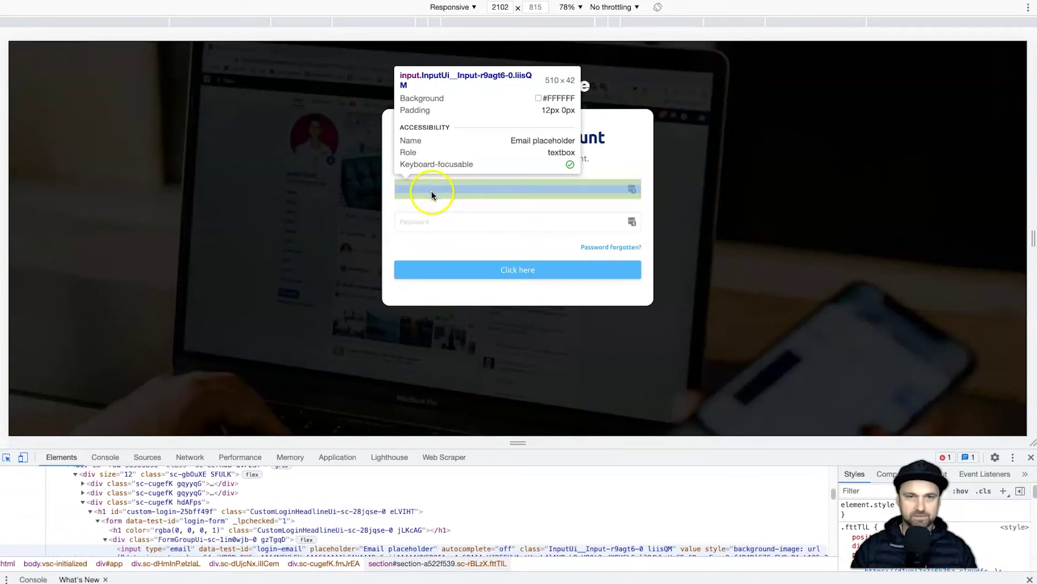
click(431, 190)
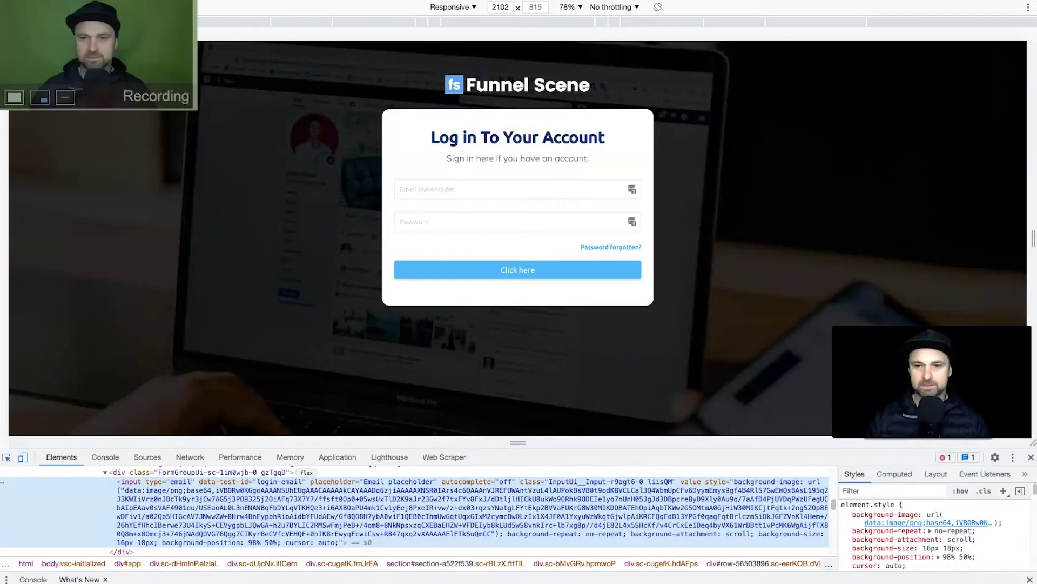
click(6, 458)
click(437, 192)
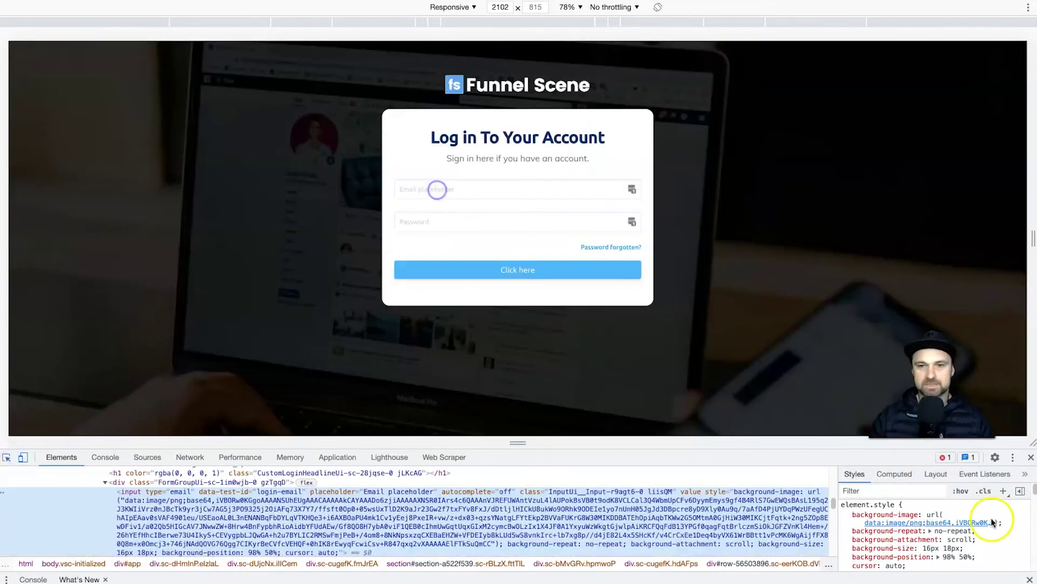
Step: Try out a font-size of 18px for the login inputs in the .liisQM style rule
mouse_move(898, 519)
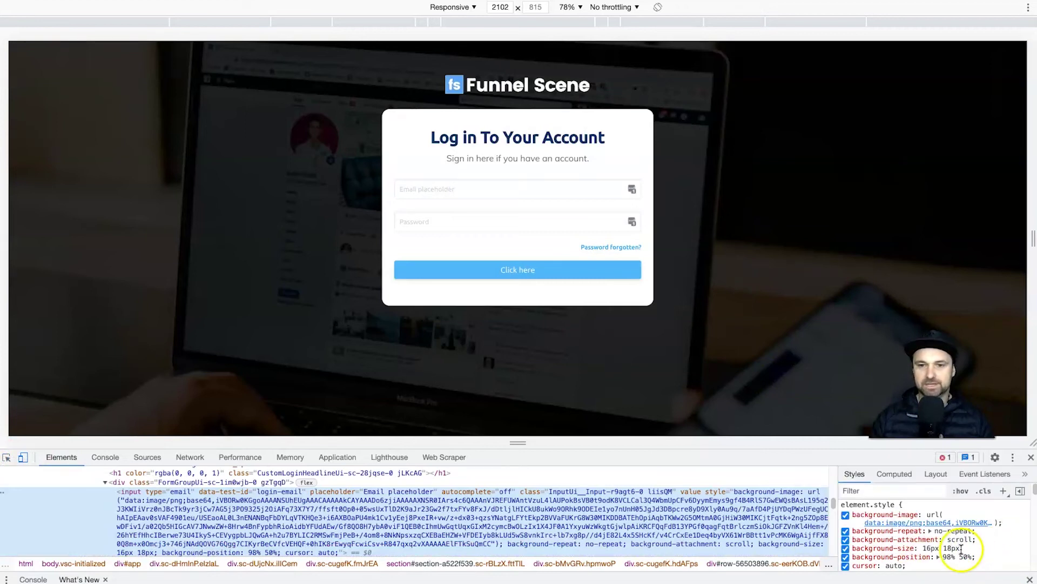
mouse_move(911, 547)
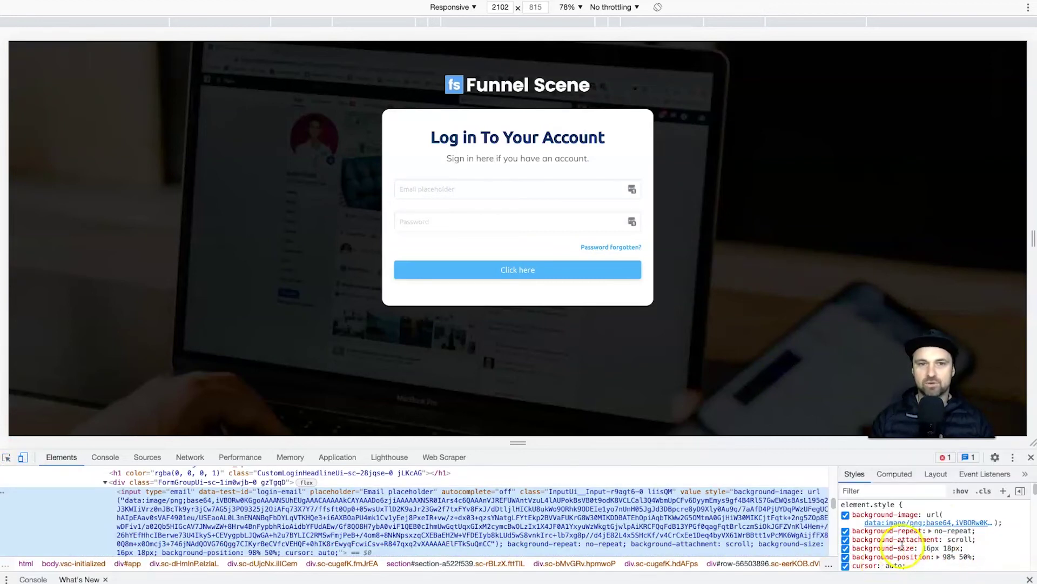
scroll(864, 540, down, 1)
scroll(863, 537, down, 2)
scroll(866, 537, down, 2)
click(862, 542)
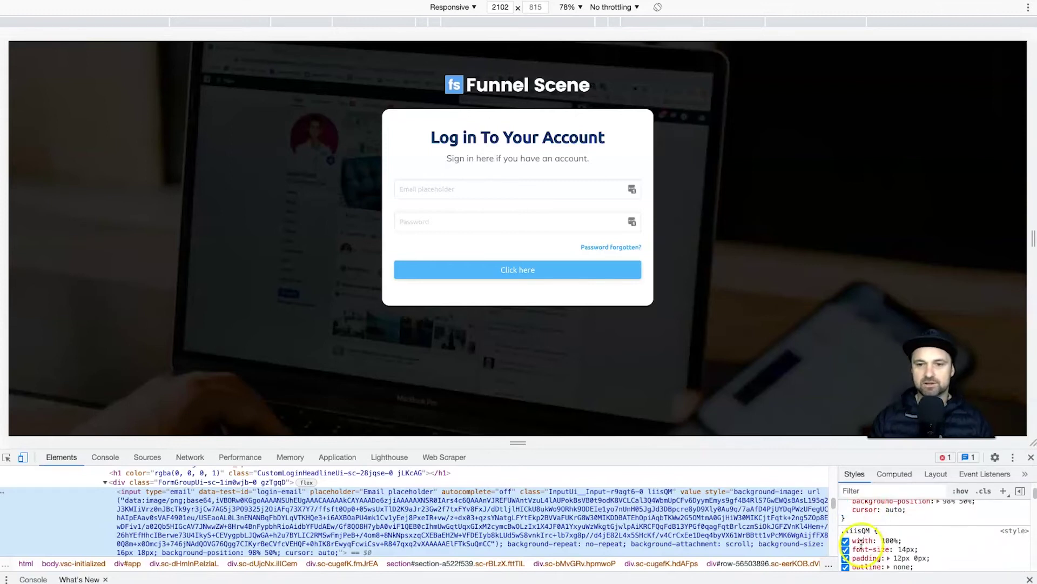
click(902, 549)
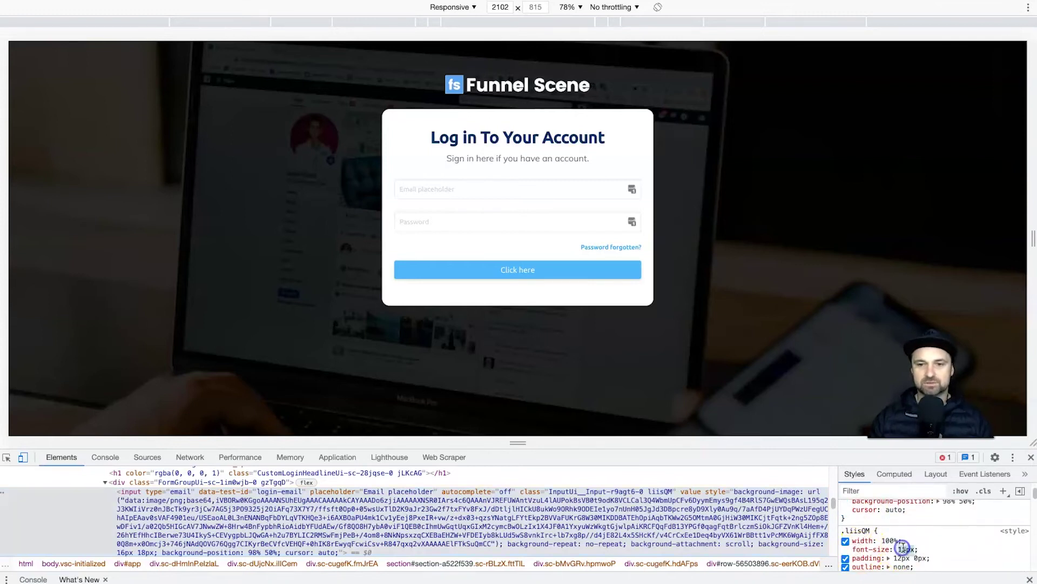
click(863, 531)
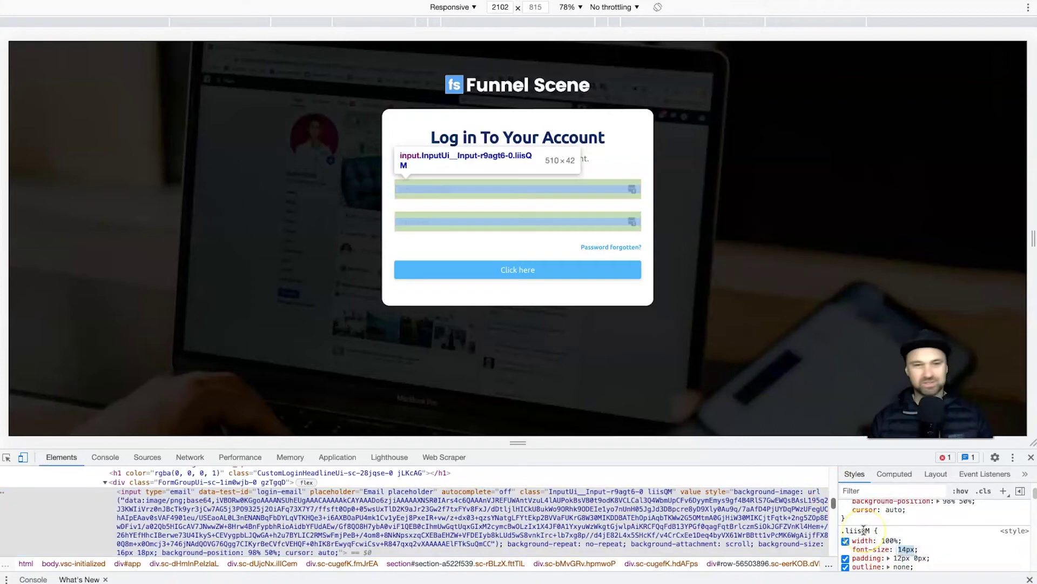
key(Up)
key(Up)
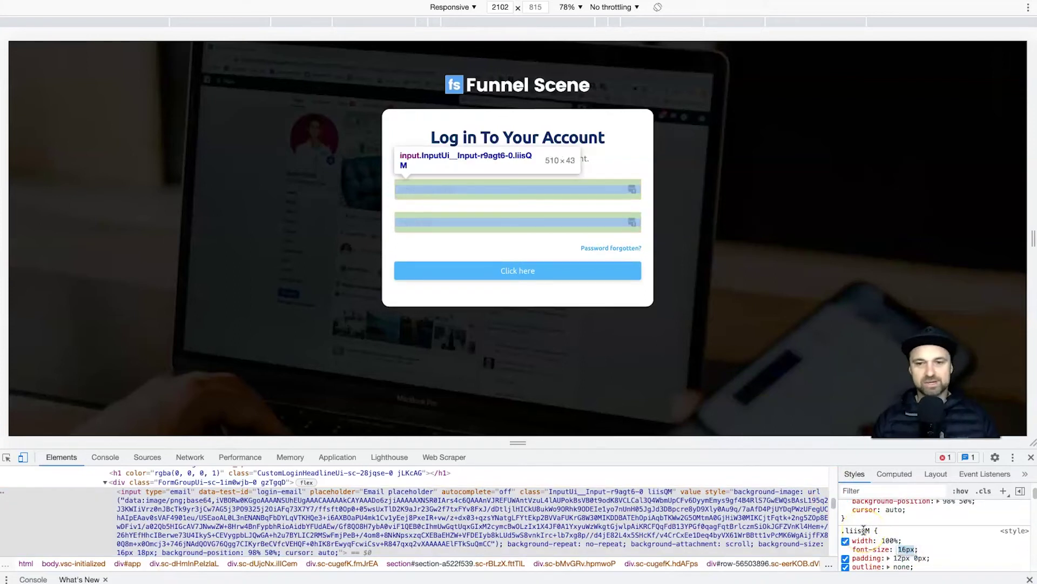
key(Up)
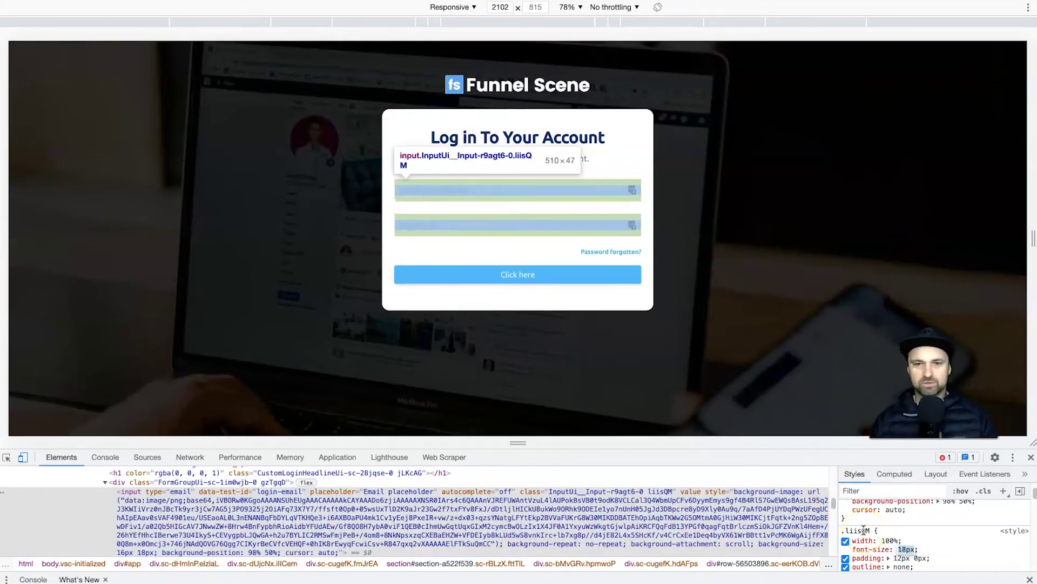
click(449, 349)
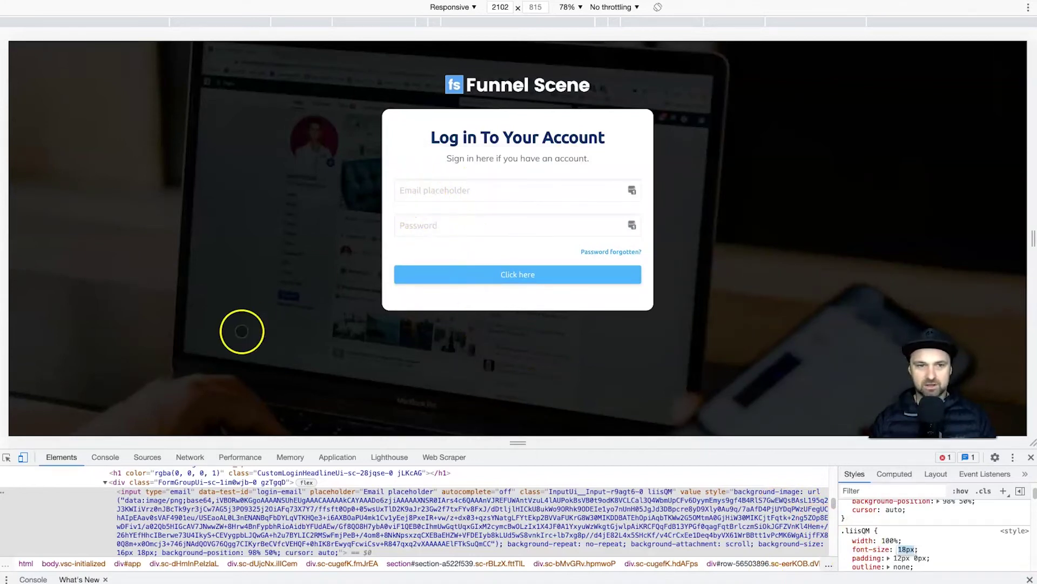
Step: Select and copy the width and font-size declarations from the .liisQM style rule
click(924, 550)
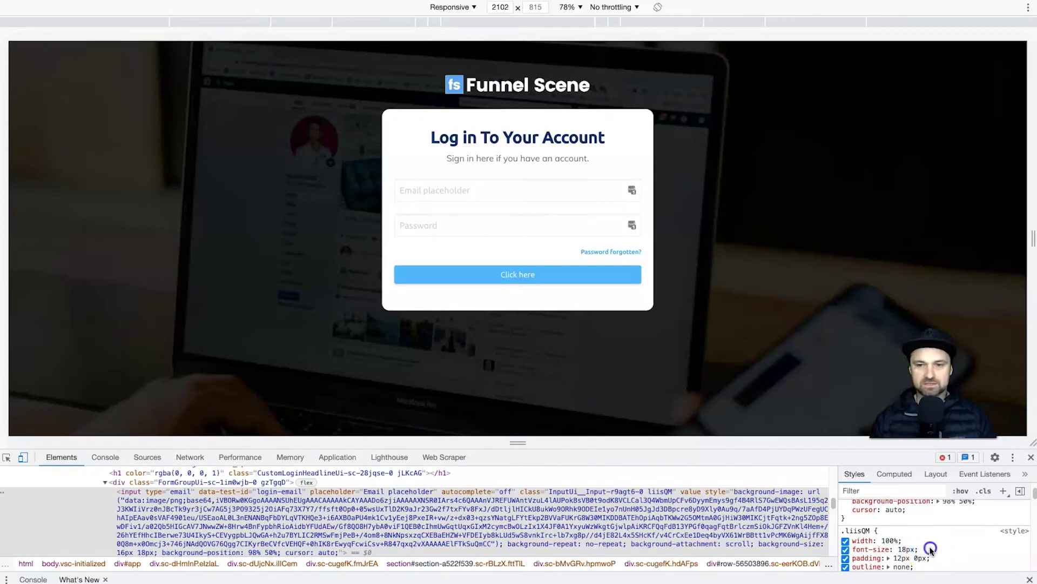
drag(873, 545, 858, 541)
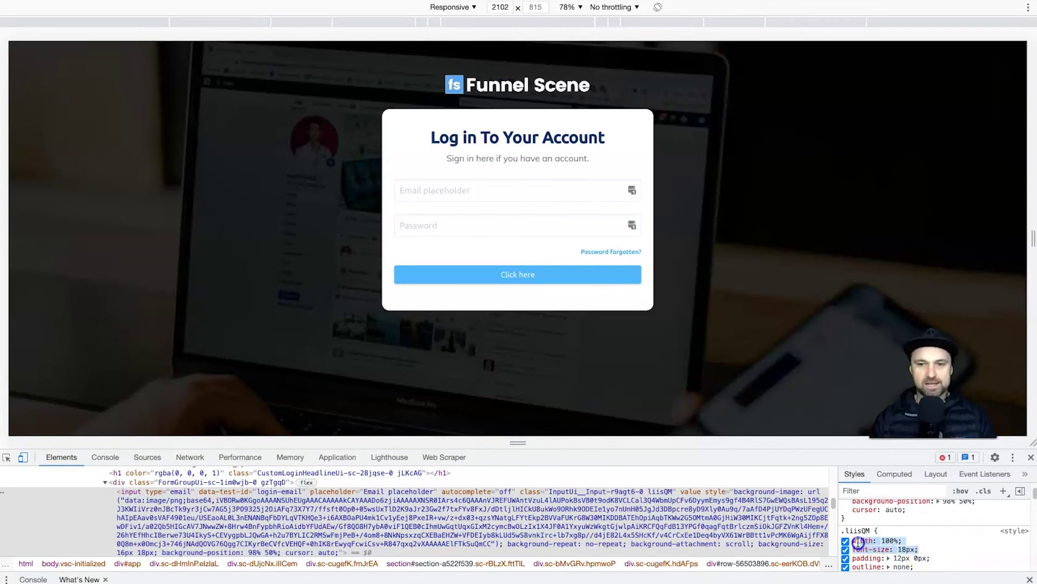
right_click(842, 532)
click(809, 525)
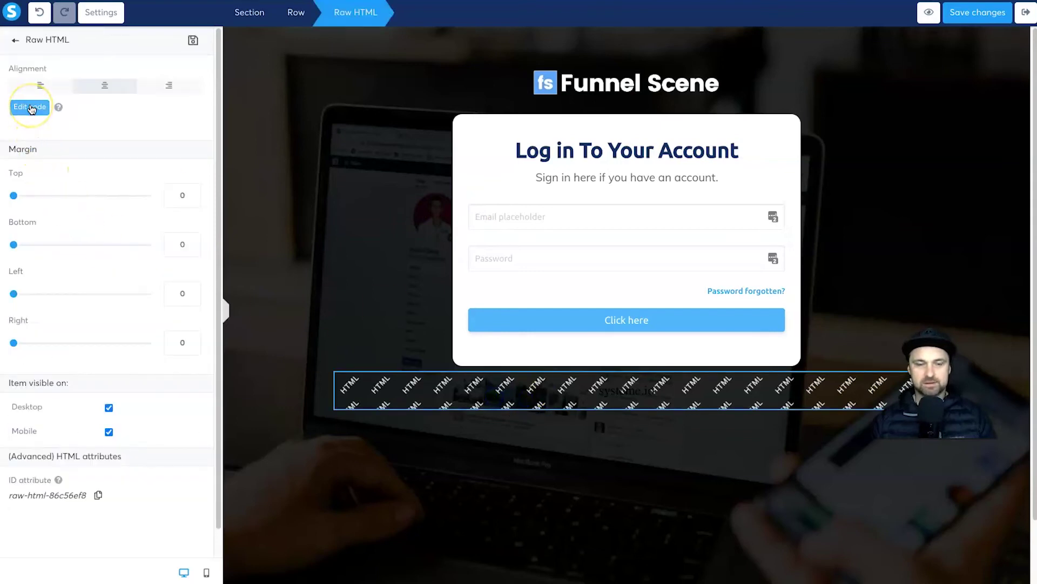
Step: Replace the sample heading in the Raw HTML element's code with an empty, multi-line <style></style> block
click(30, 108)
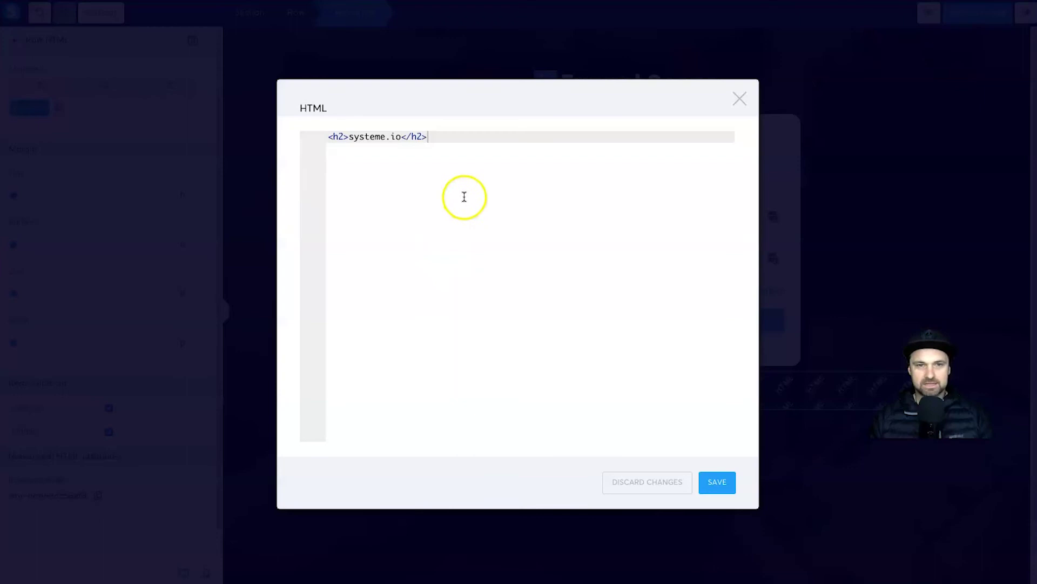
drag(463, 197, 374, 70)
key(BackSpace)
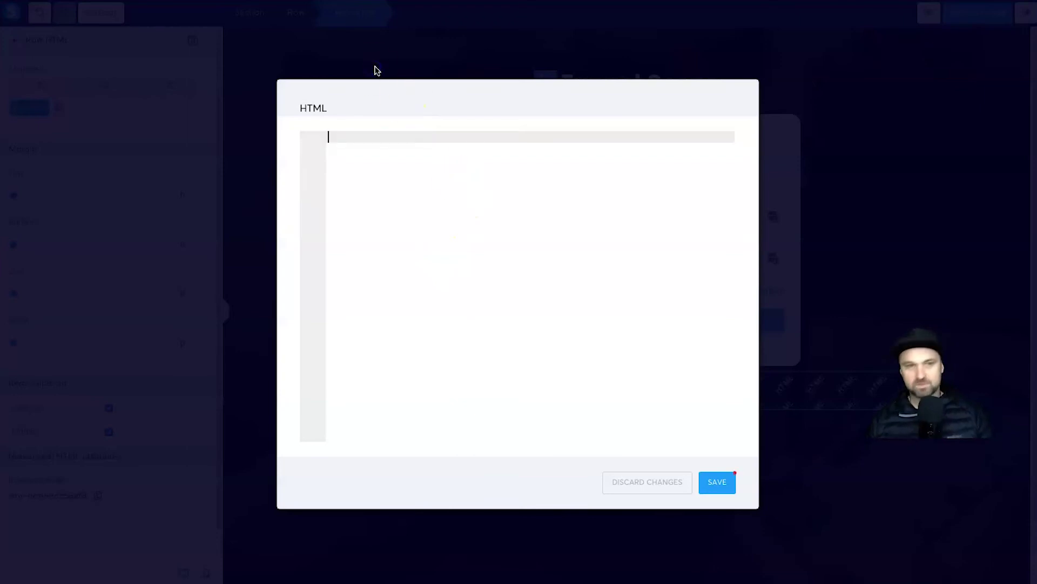
text(<sty)
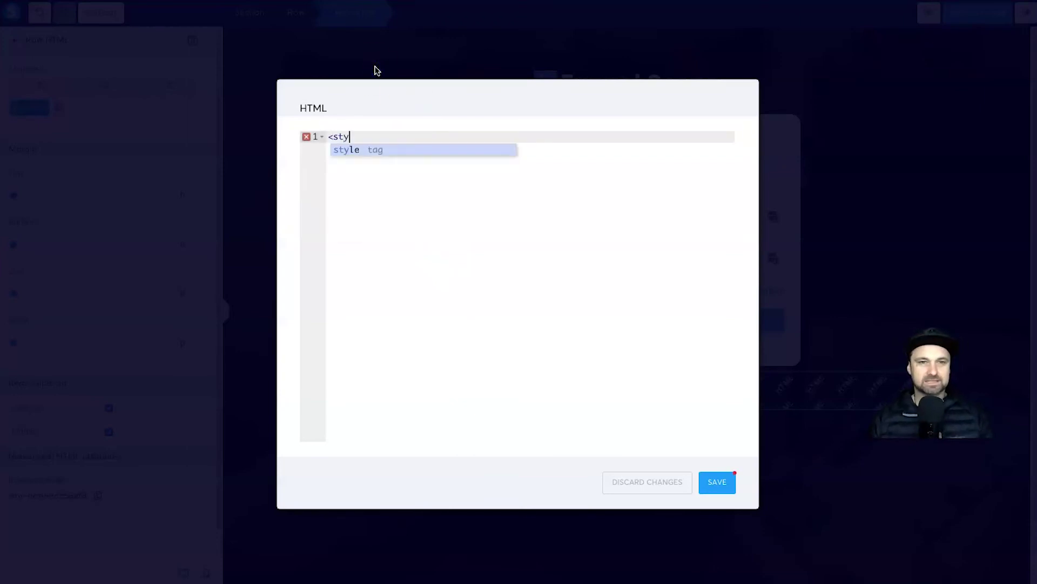
text(kle>)
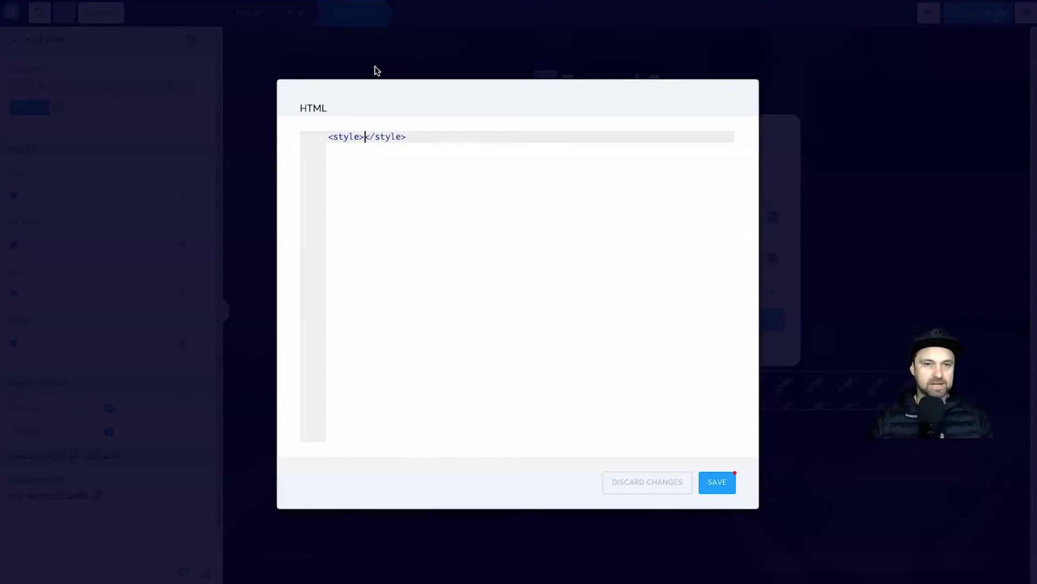
key(Return)
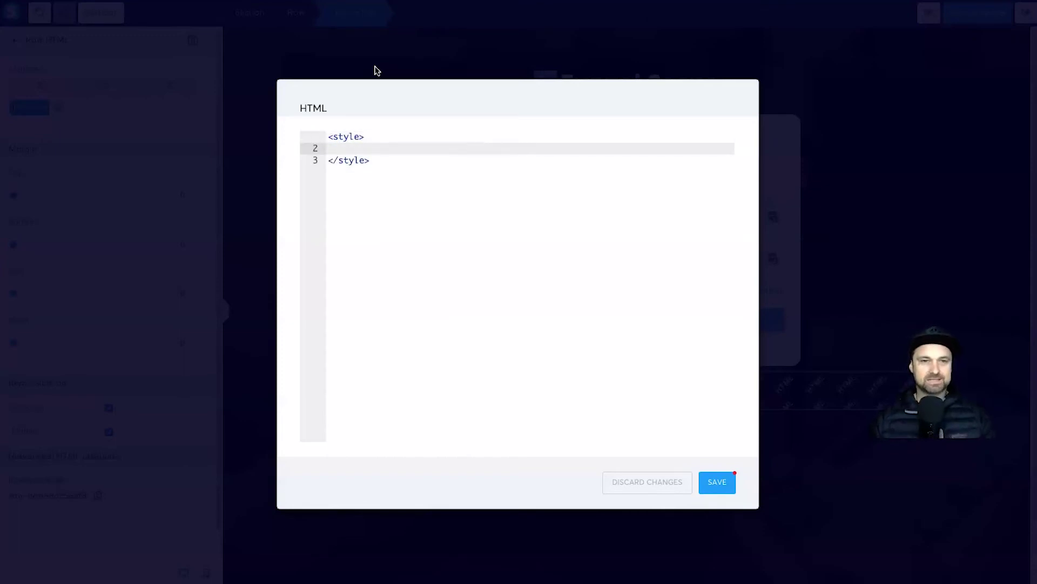
Step: Paste the copied .liisQM rule inside the style block, close it with a brace, and save the code and the page
key(ctrl+v)
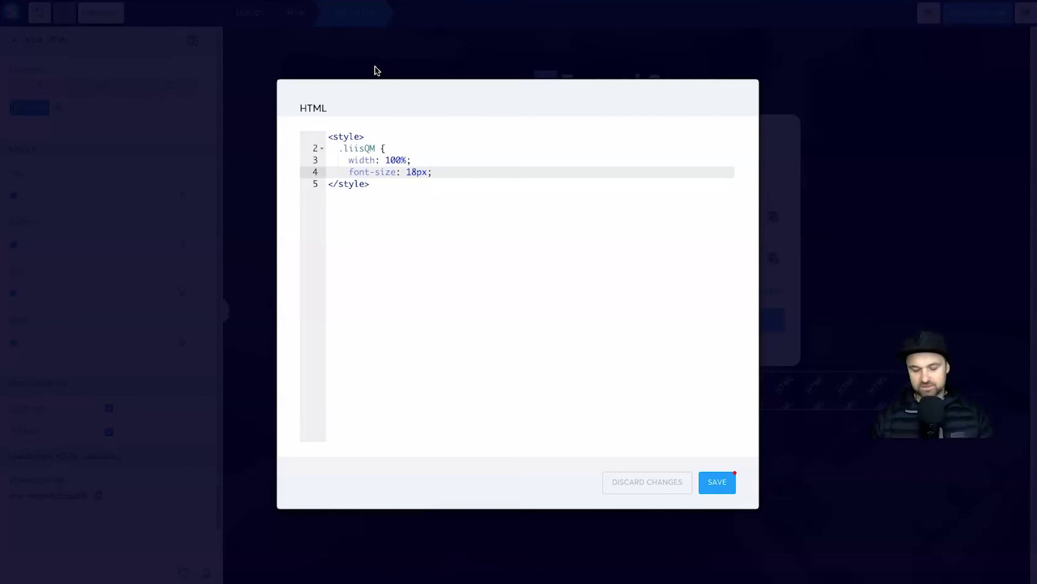
click(386, 149)
click(440, 173)
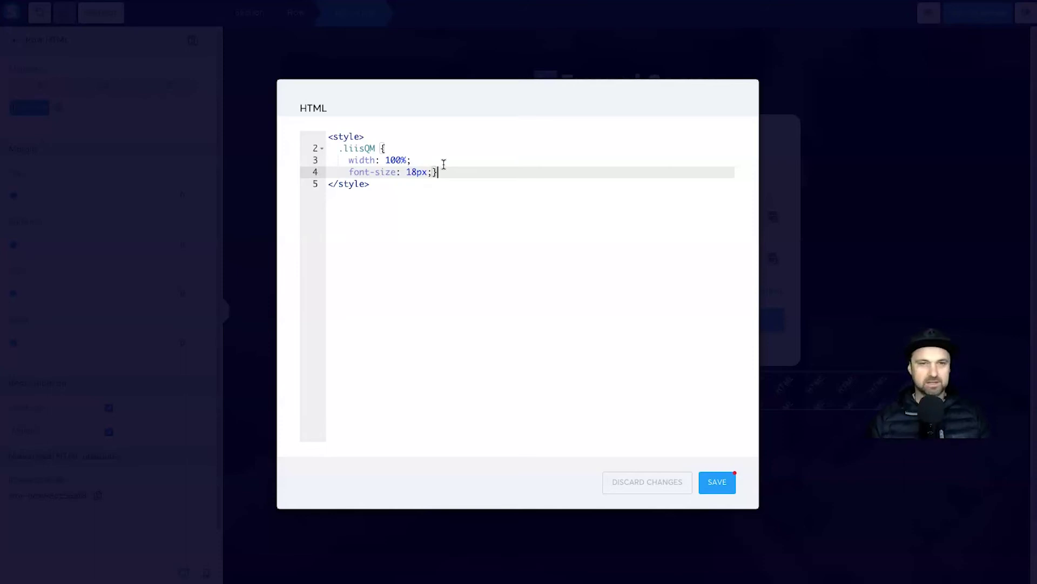
click(722, 484)
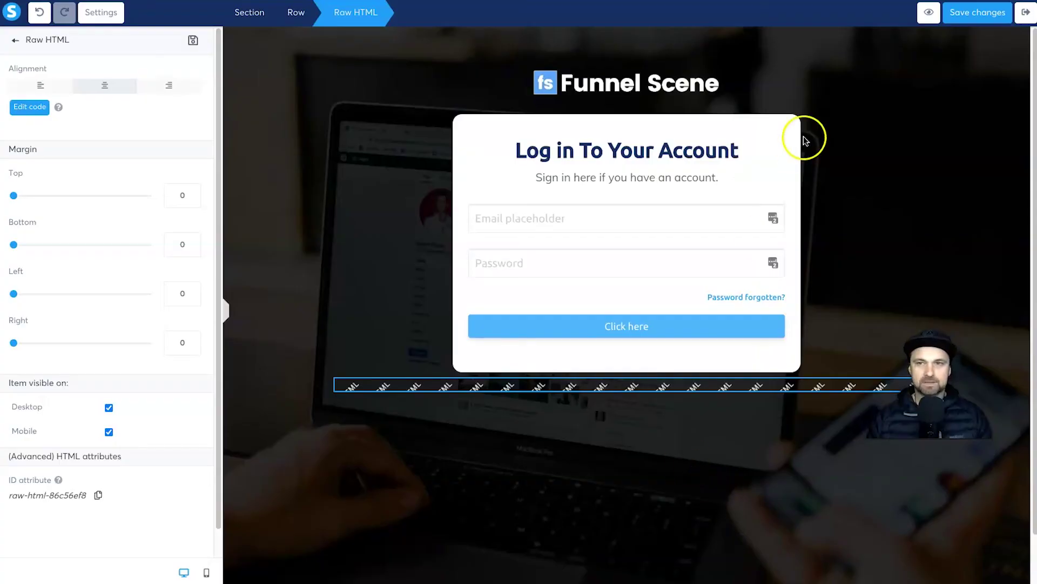
click(961, 15)
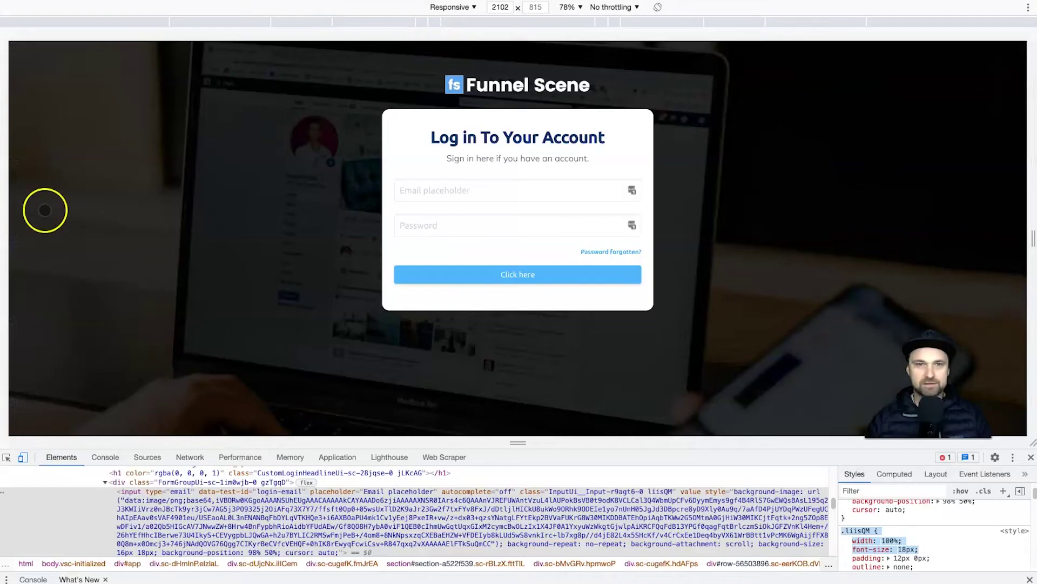
Step: Reload the preview page, inspect the "Password forgotten?" link, and try a font-size of 18px in its .dSIQTB rule
right_click(93, 189)
click(116, 220)
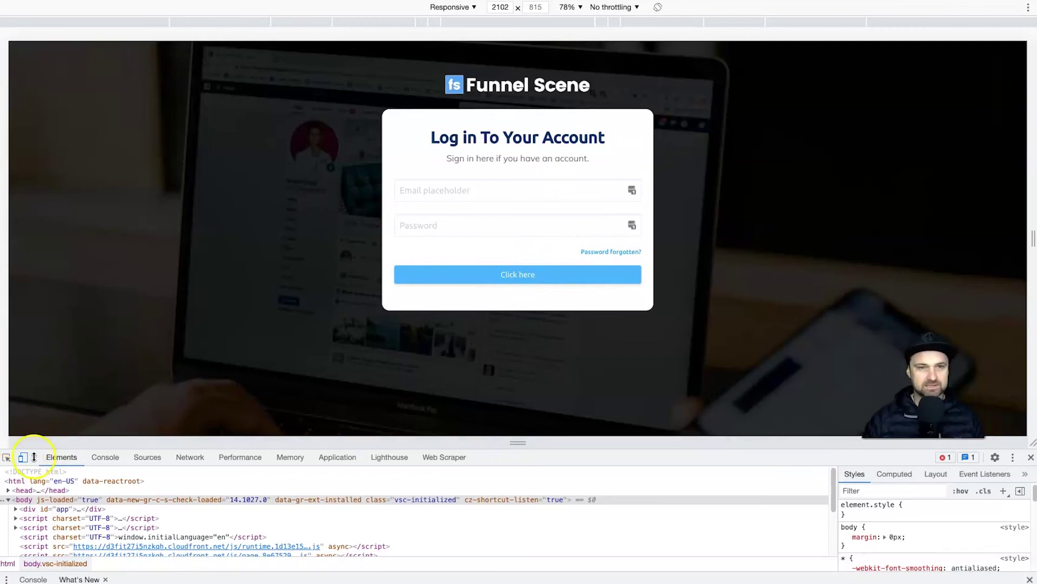
click(7, 460)
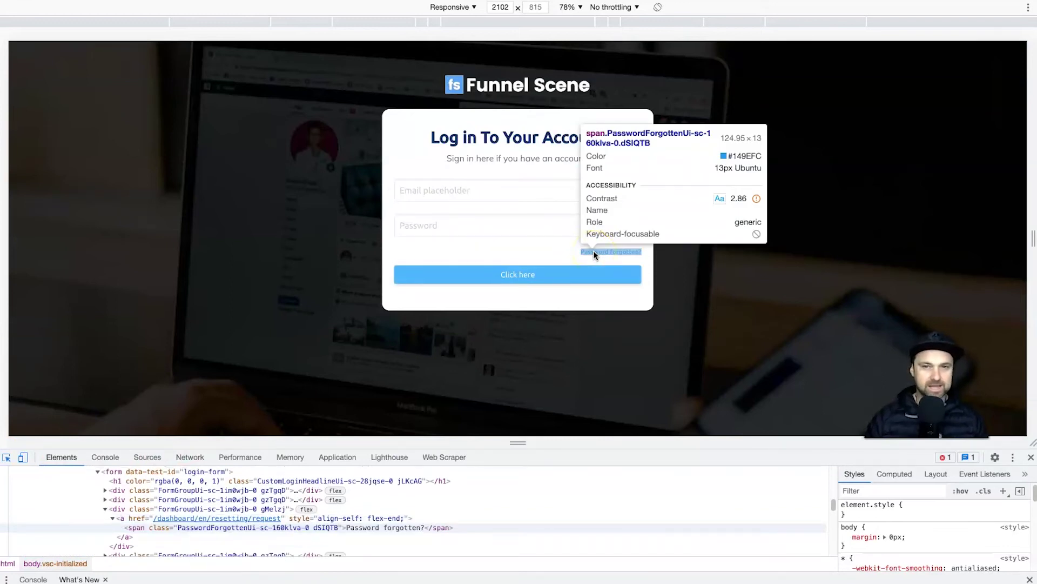
click(594, 250)
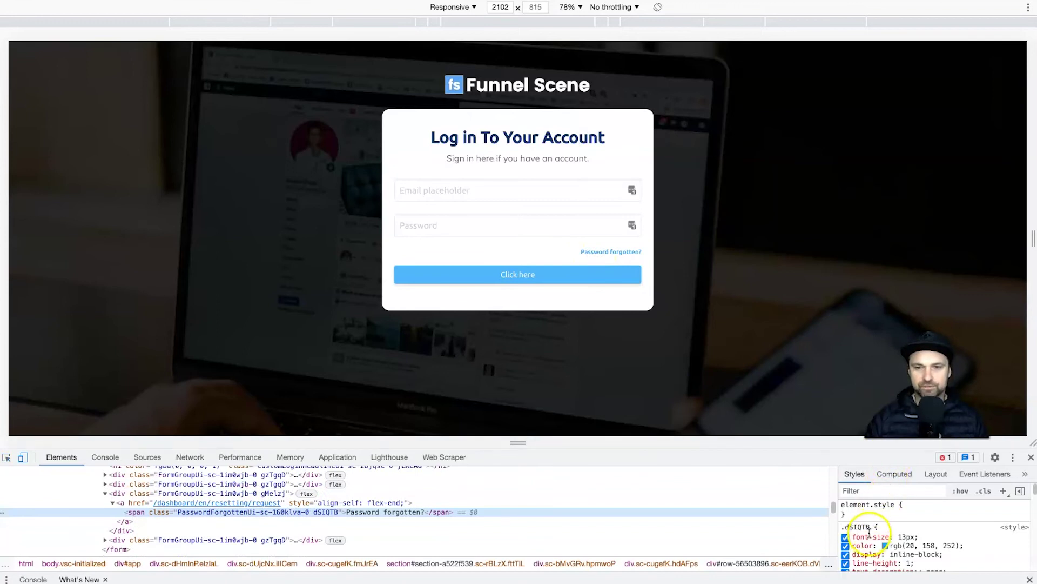
click(902, 536)
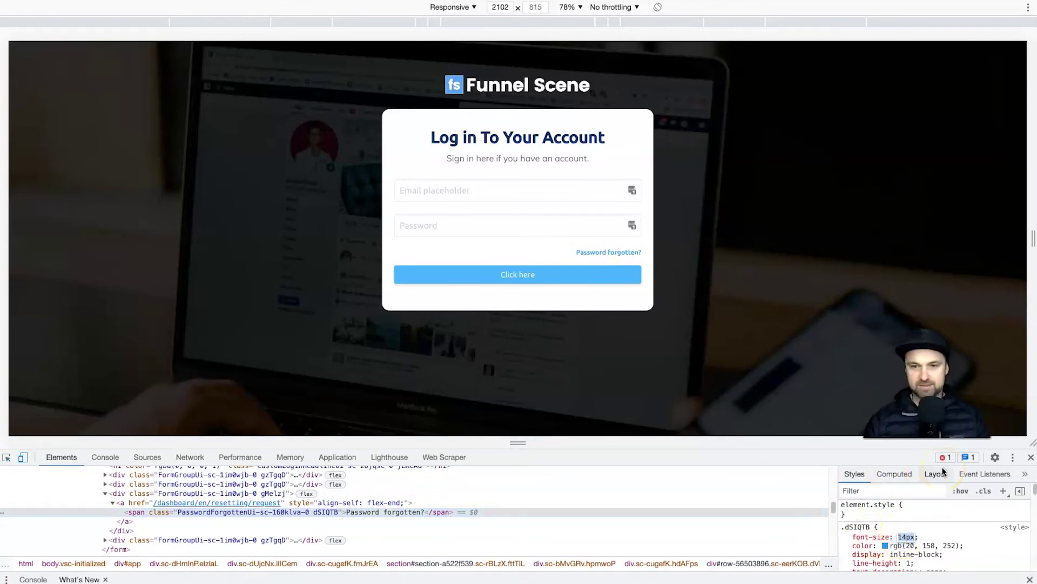
text(18px)
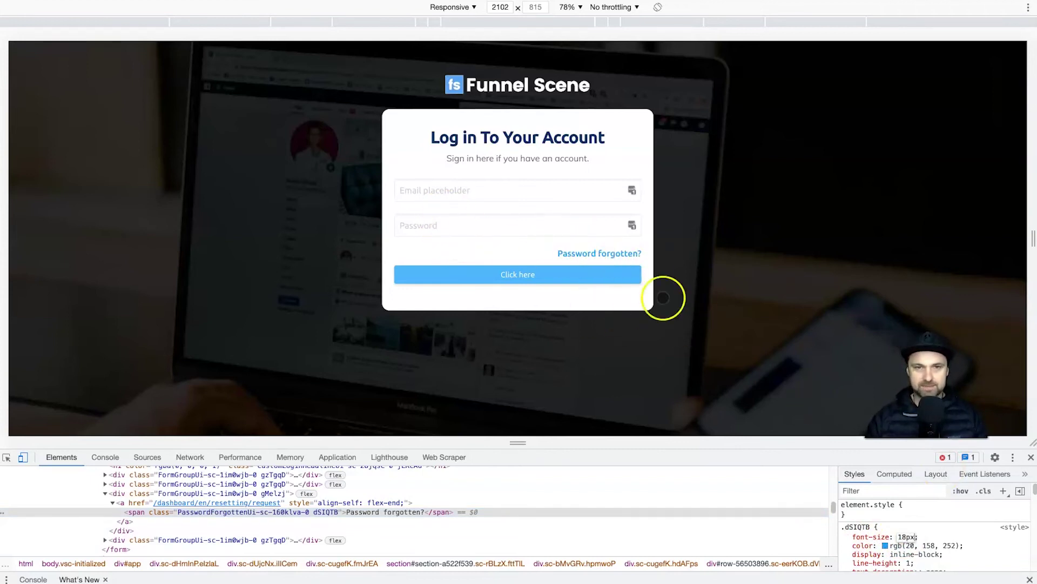
Step: Copy the .dSIQTB selector together with its font-size declaration from the link's styles
click(925, 537)
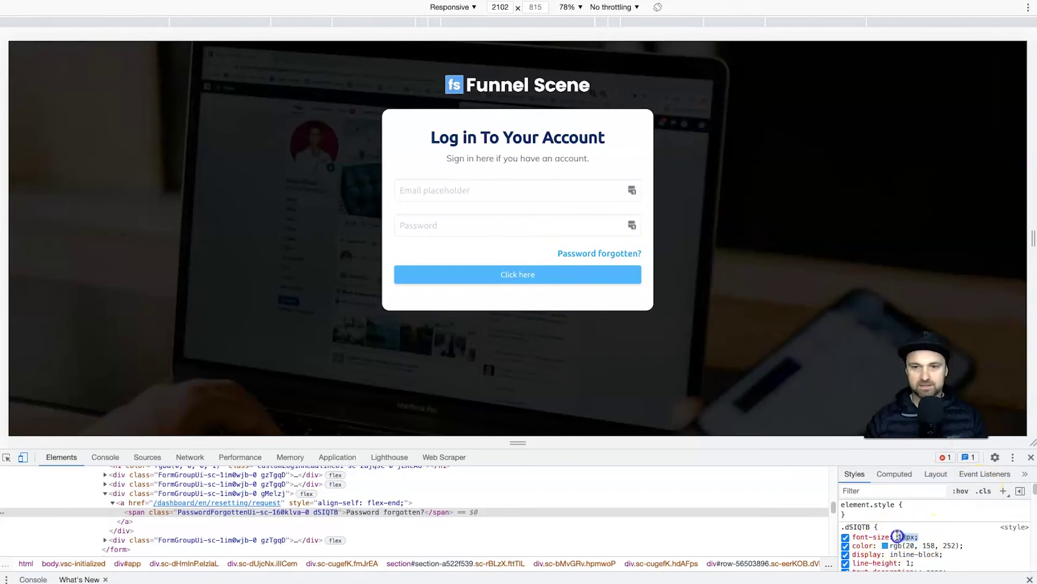
right_click(851, 525)
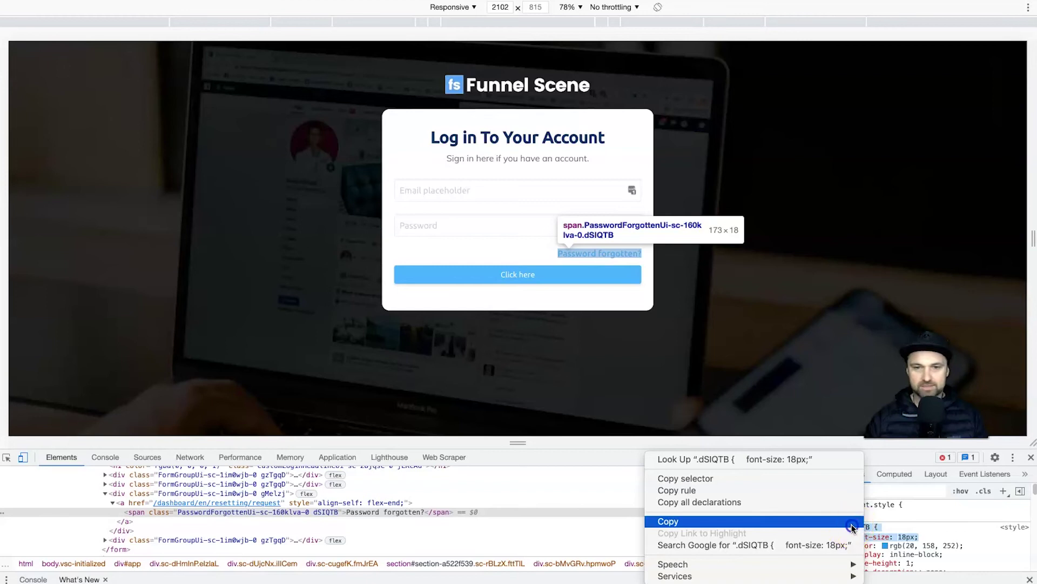
click(842, 521)
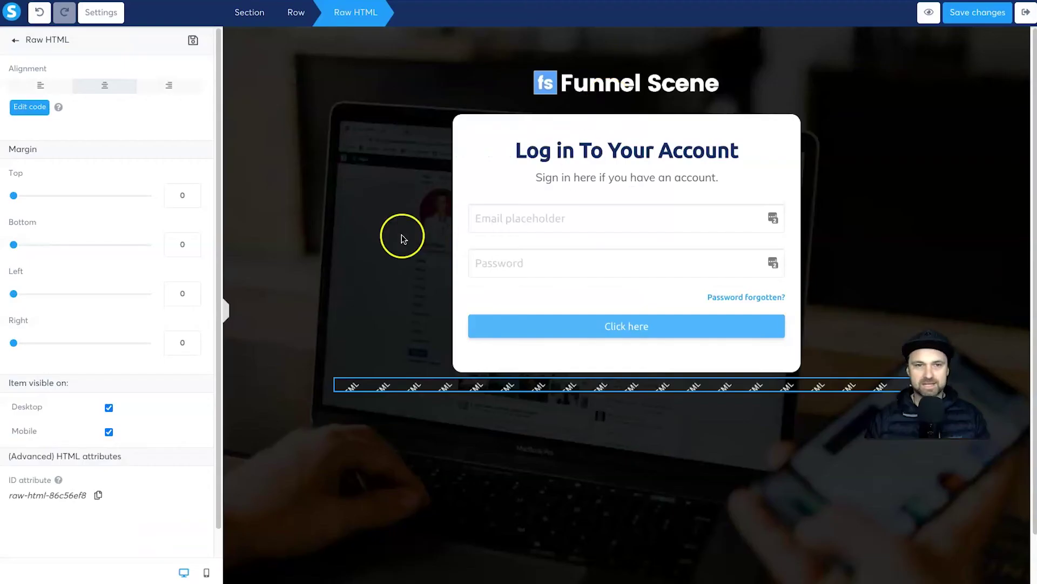
Step: Add a .dSIQTB rule with font-size 18px below the .liisQM rule in the Raw HTML code, and save the code and page
click(31, 106)
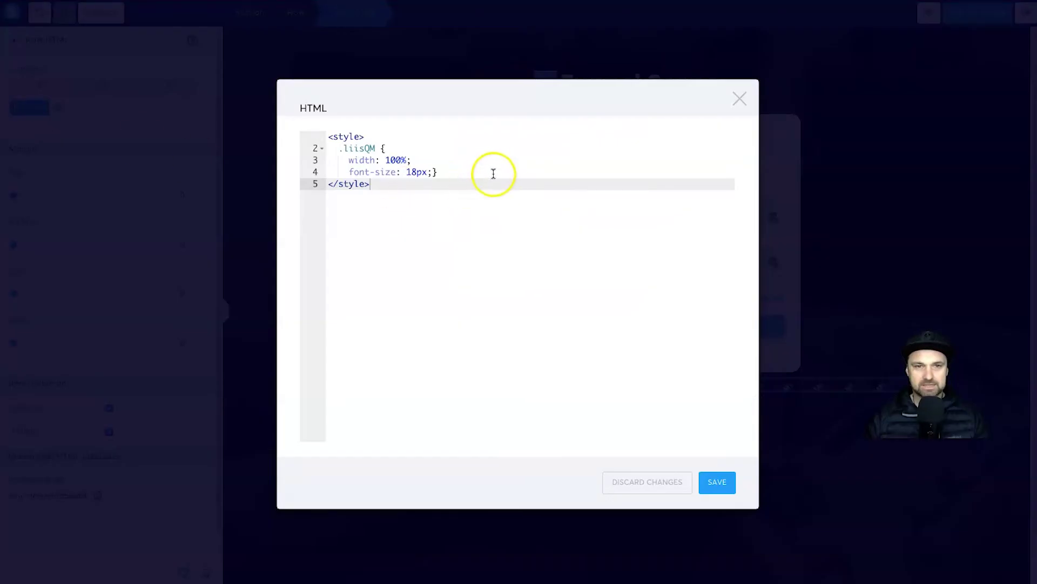
click(483, 173)
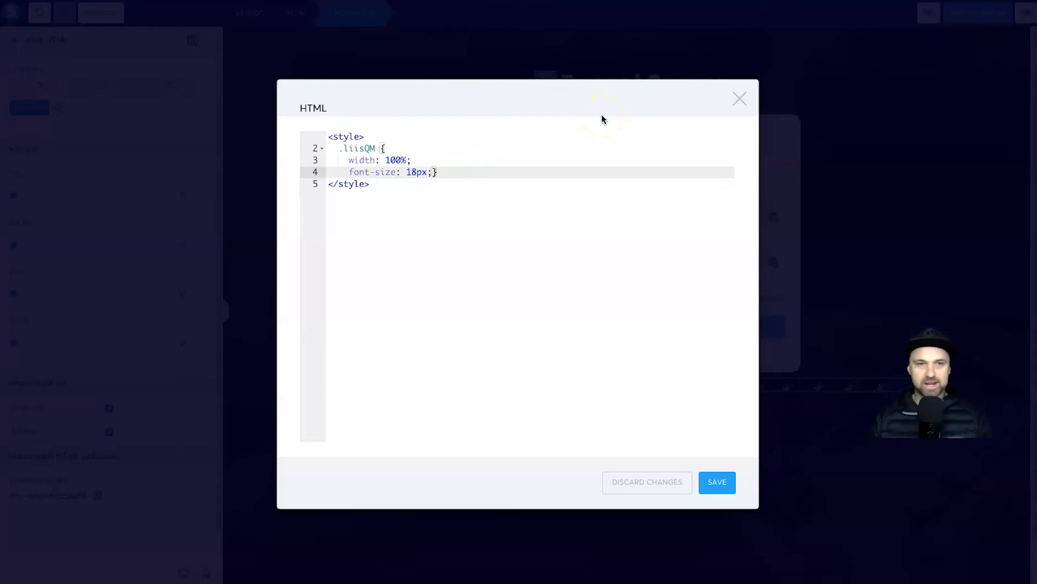
key(Return)
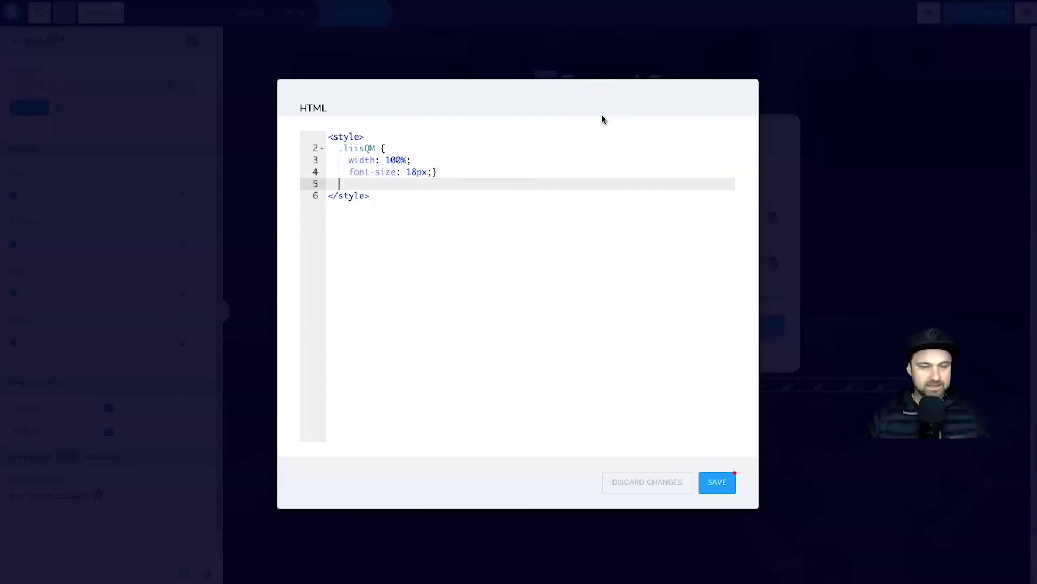
text(.dSIQTB {   font-size: 18px;)
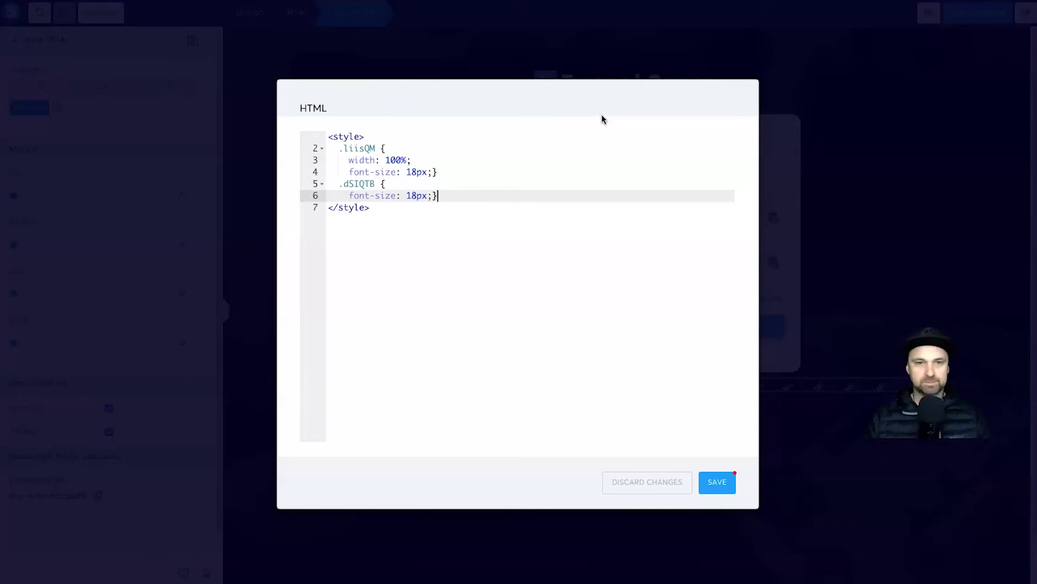
click(594, 334)
click(721, 489)
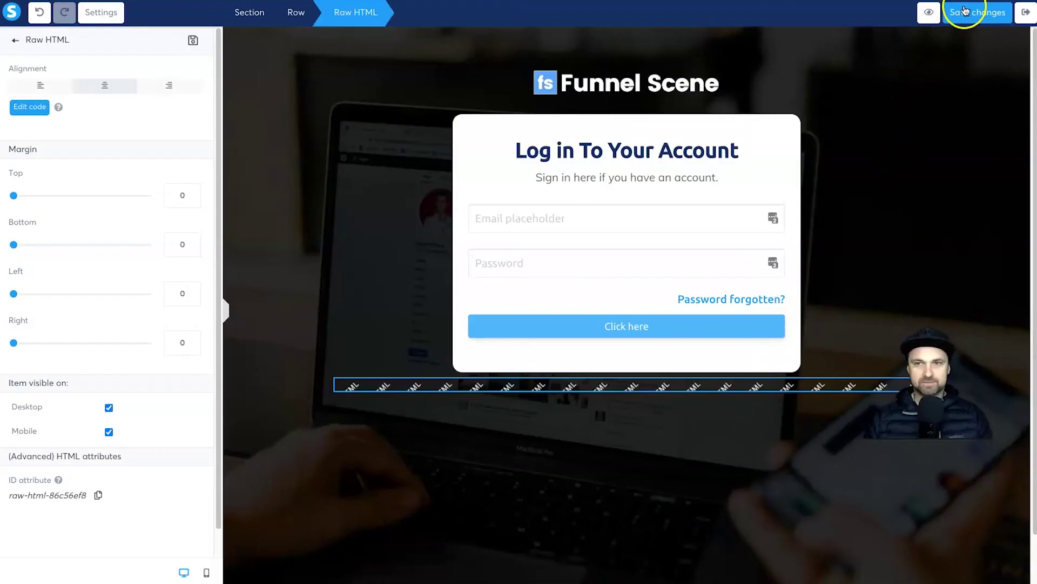
click(966, 12)
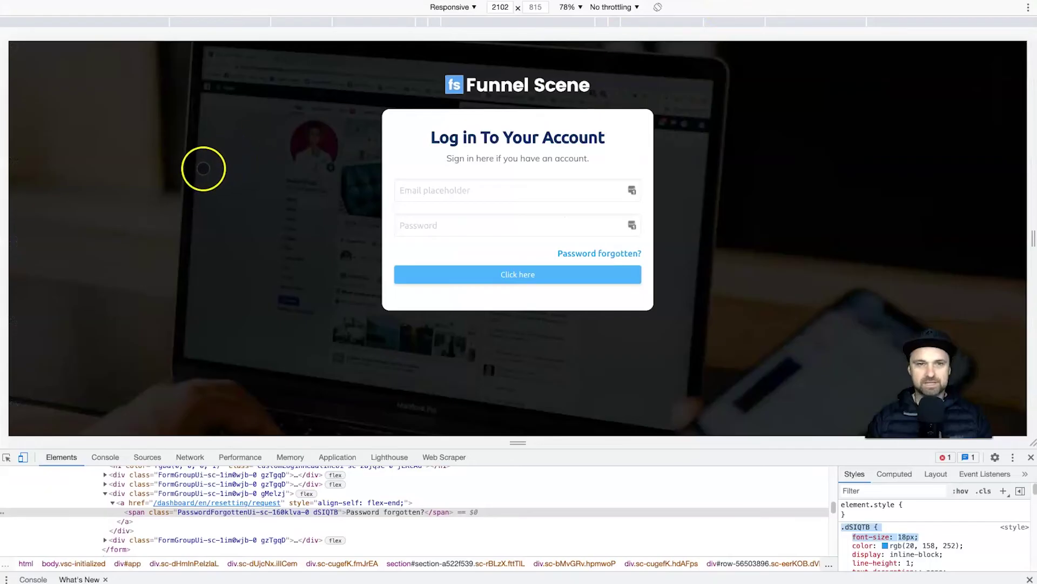
Step: Reload the preview page, inspect the "Click here" button, and try a font-size of 20px in its .eGZYgz rule
right_click(204, 168)
click(478, 280)
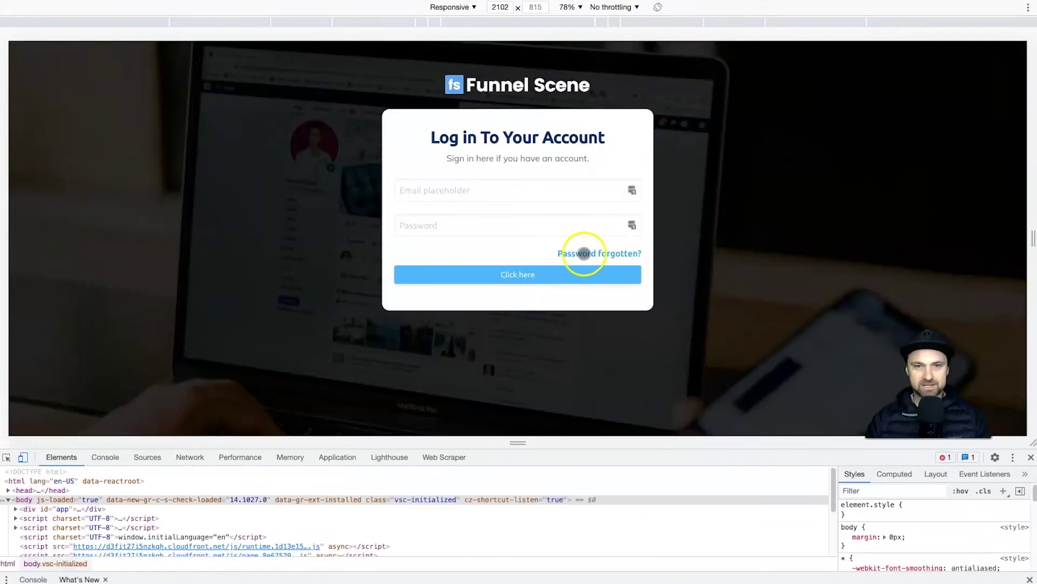
click(7, 459)
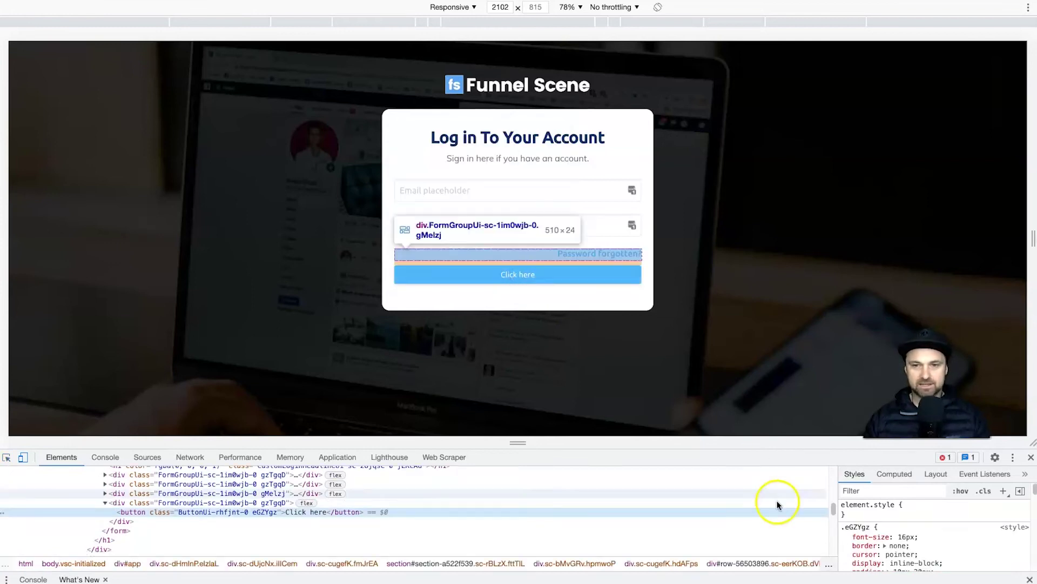
click(509, 278)
click(907, 536)
key(Up)
key(Up)
key(Up)
key(Up)
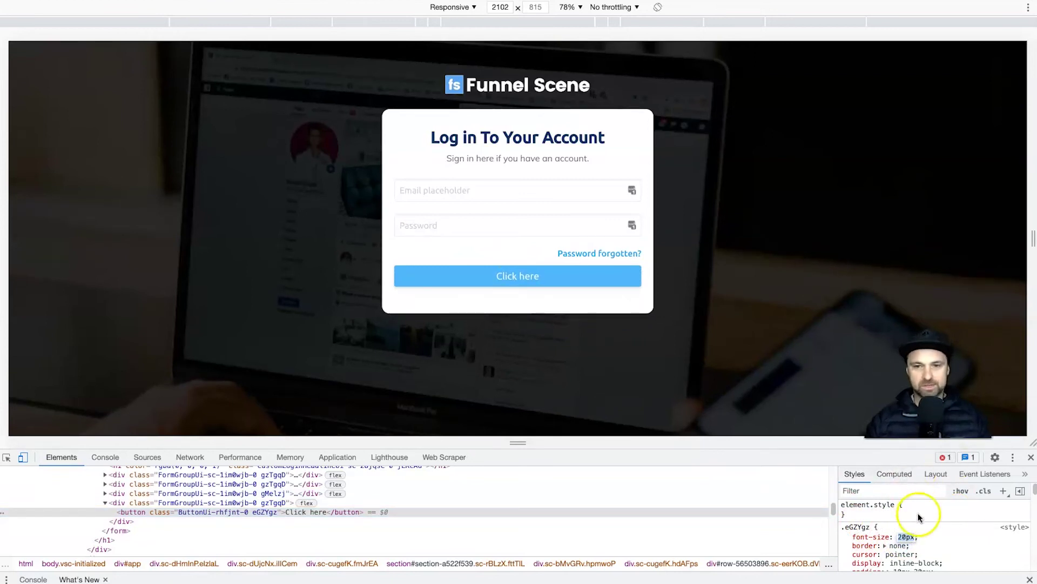
Step: Copy the .eGZYgz selector together with its font-size declaration from the button's styles
click(920, 533)
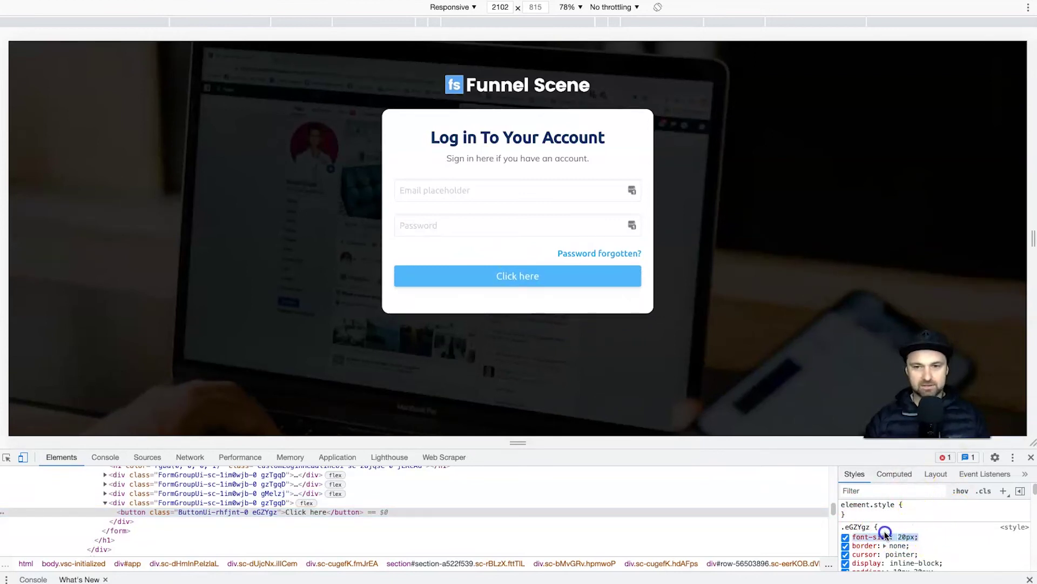
drag(854, 532, 839, 528)
right_click(862, 527)
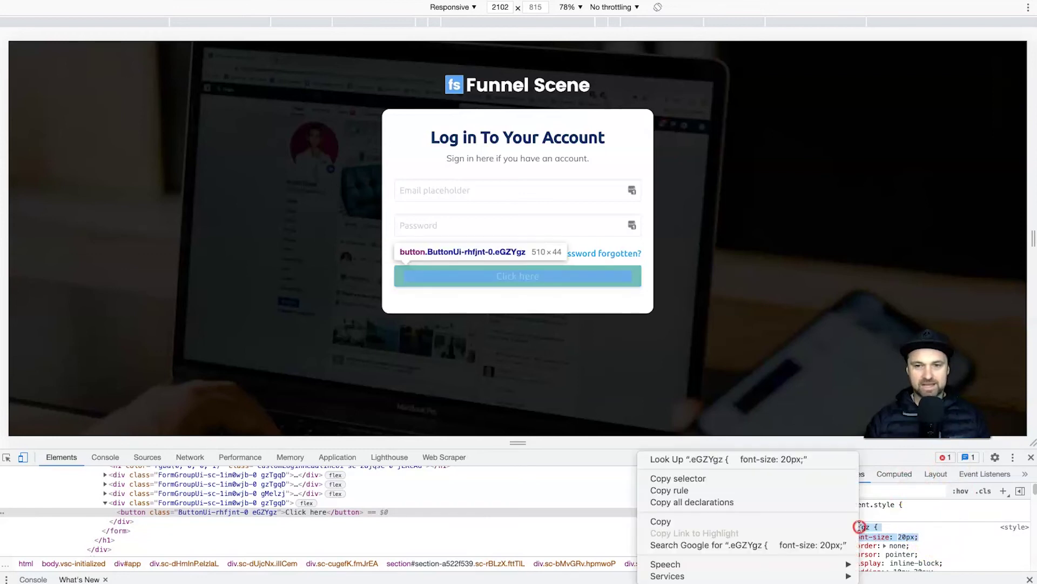
click(839, 524)
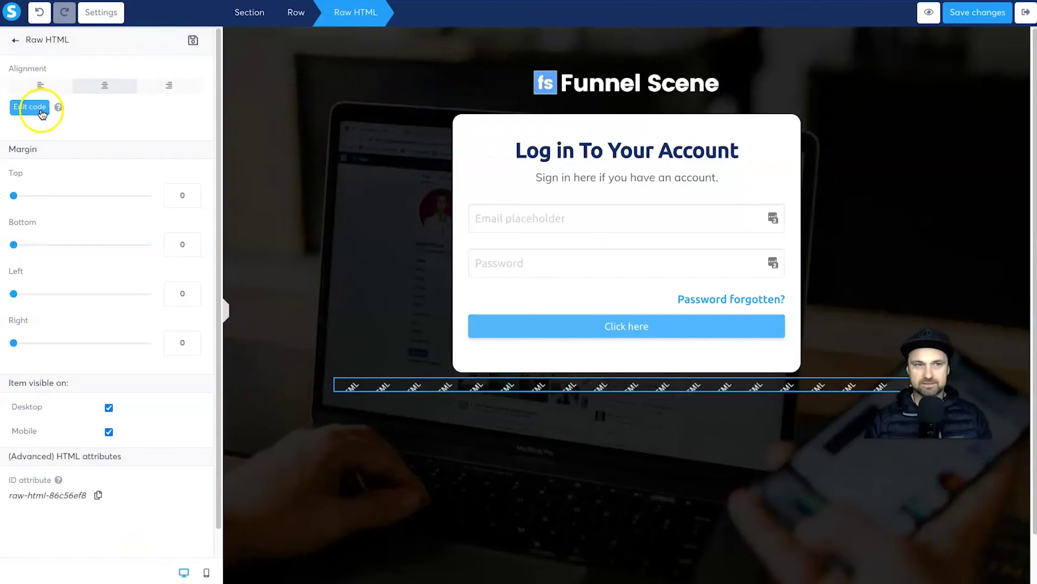
Step: Add the copied .eGZYgz rule with font-size 20px and a closing brace below the .dSIQTB rule in the Raw HTML code, and save it
click(32, 107)
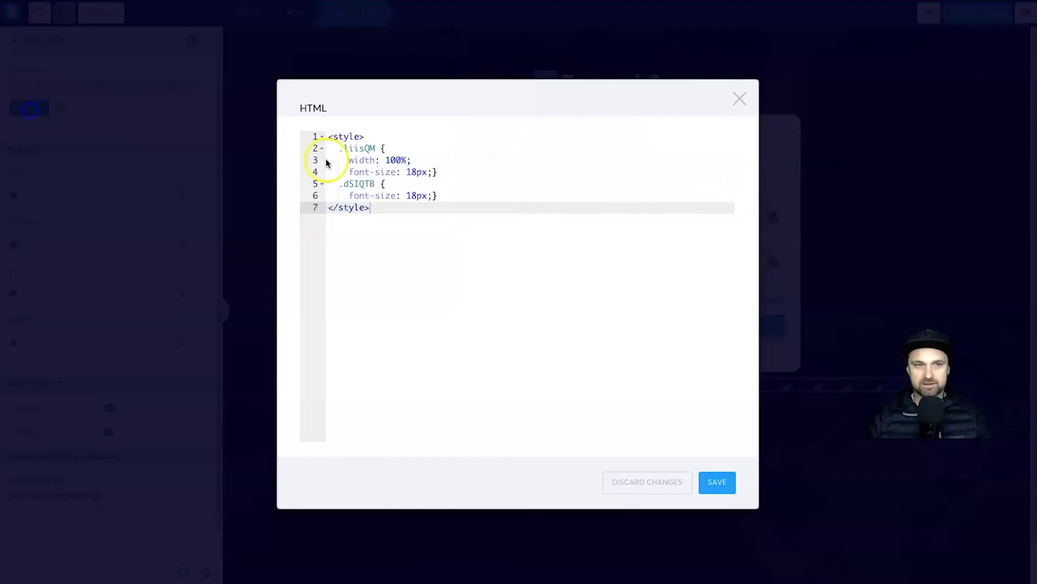
click(469, 197)
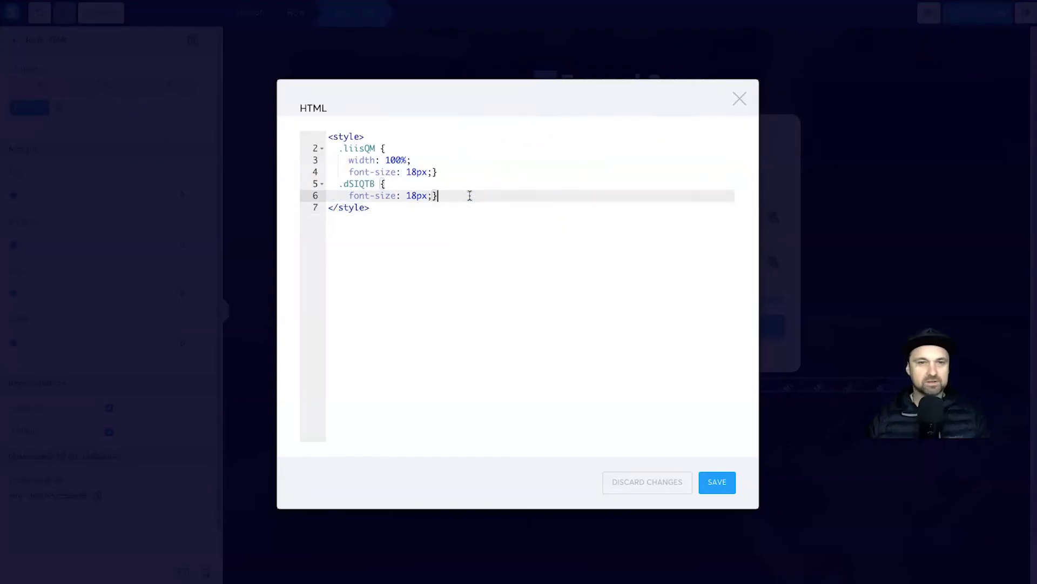
key(Return)
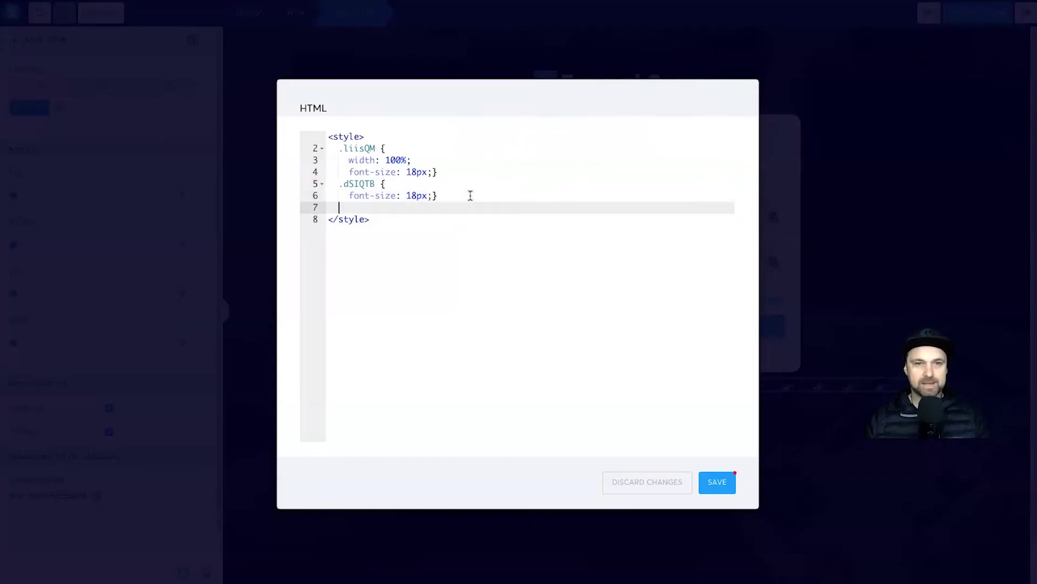
key(ctrl+v)
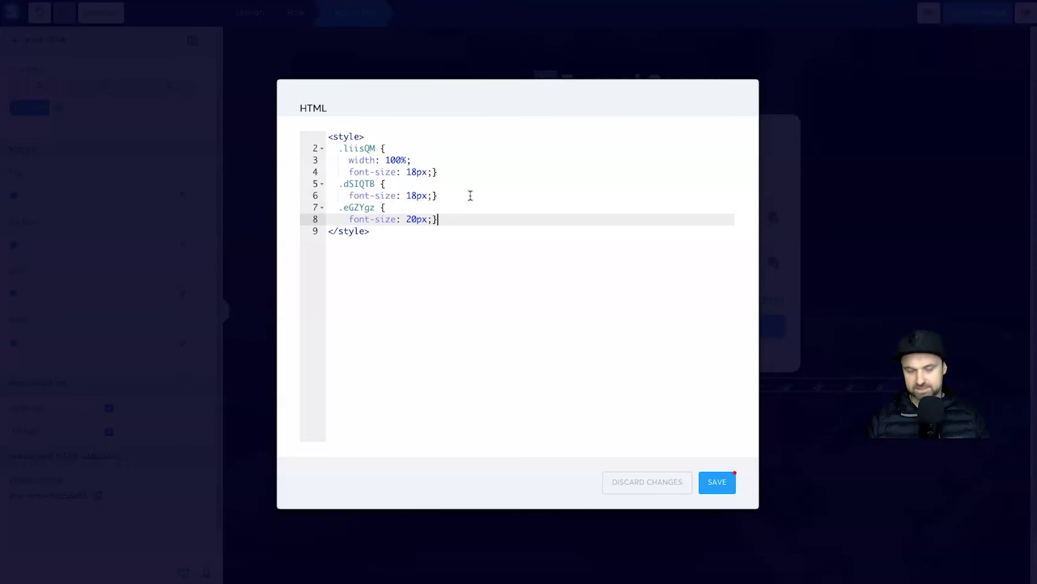
click(721, 483)
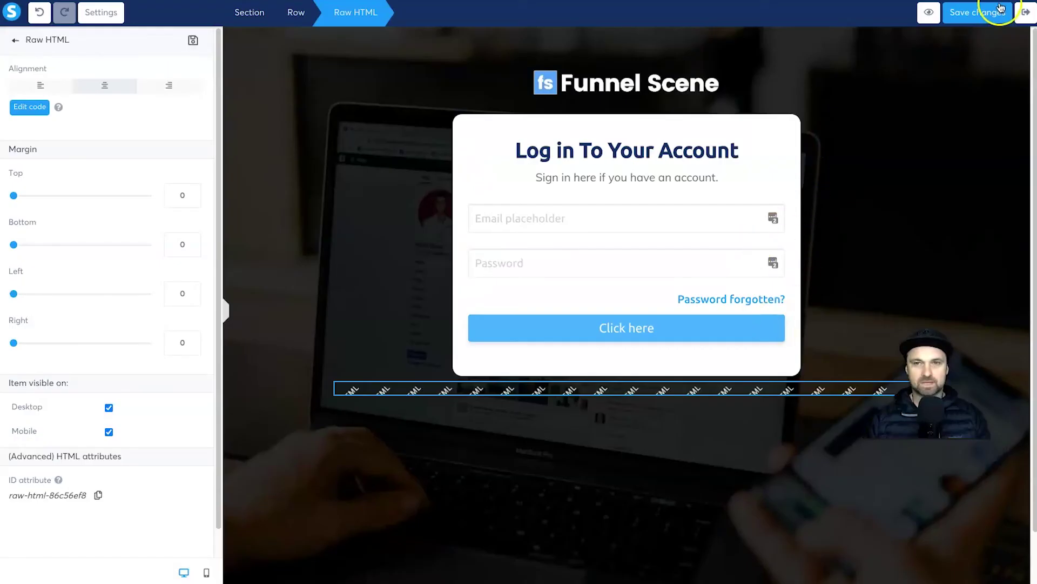
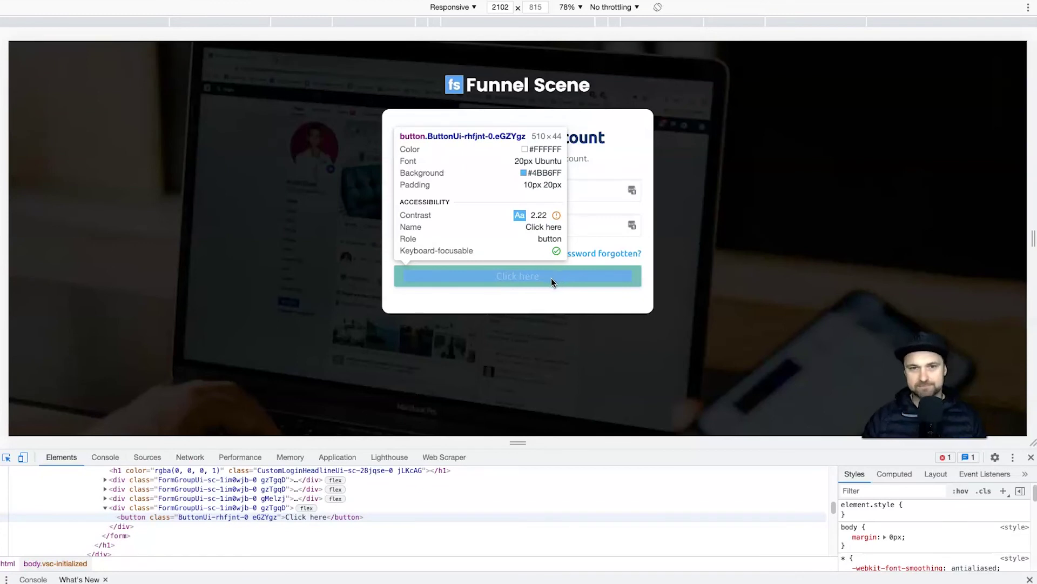
Step: Inspect the "Click here" button in the preview and try a padding of 15px 20px in its .eGZYgz rule
click(551, 277)
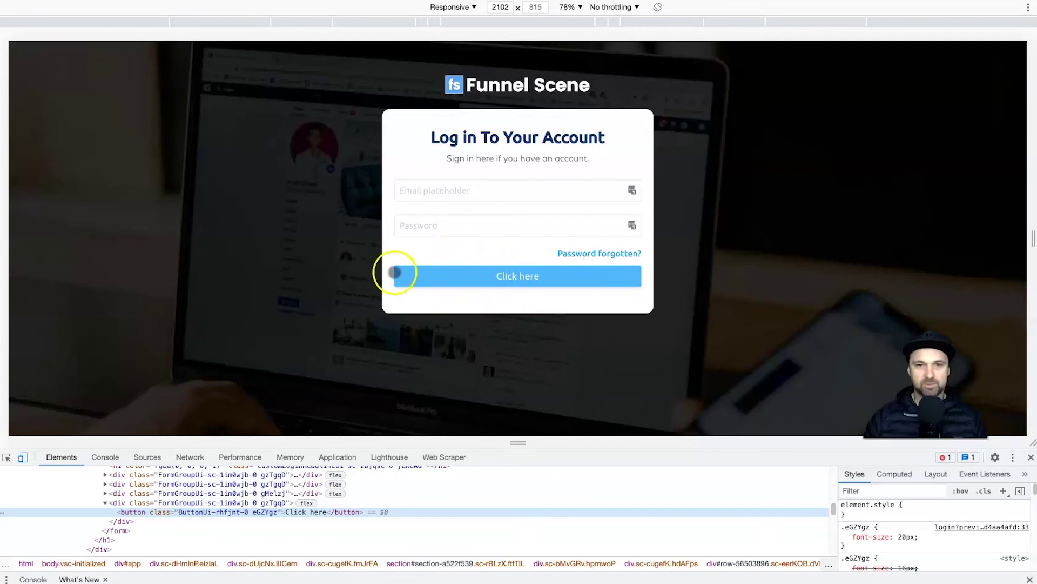
click(7, 458)
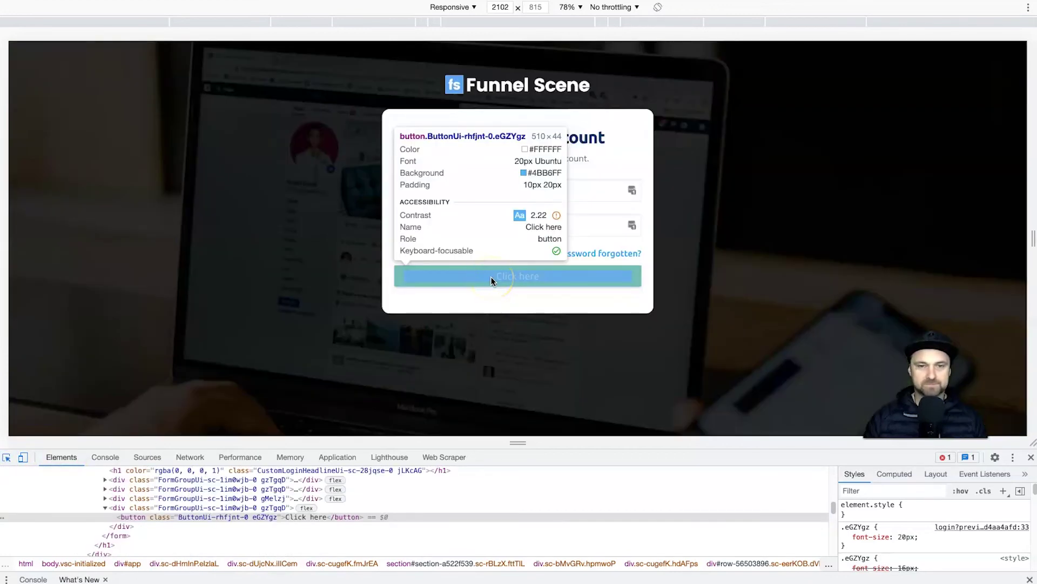
click(491, 276)
scroll(935, 524, down, 3)
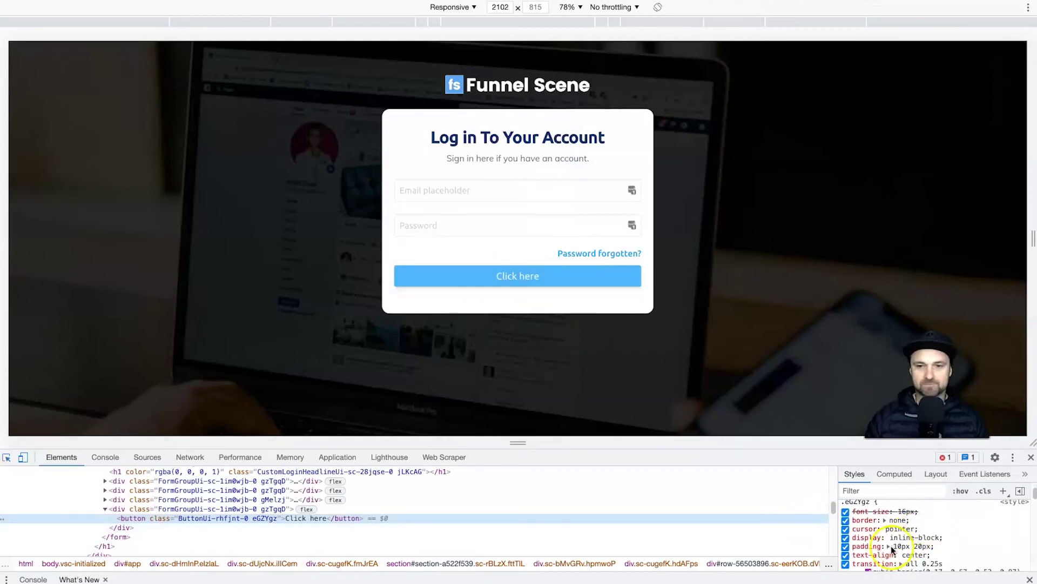
click(902, 546)
click(983, 535)
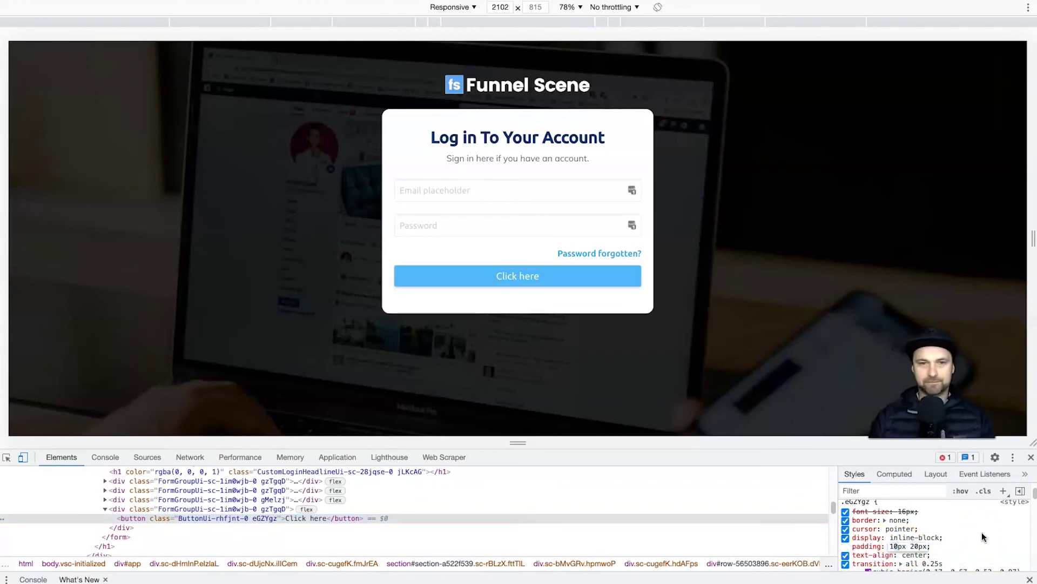
key(Up)
key(Up)
key(Up)
key(Up)
key(Up)
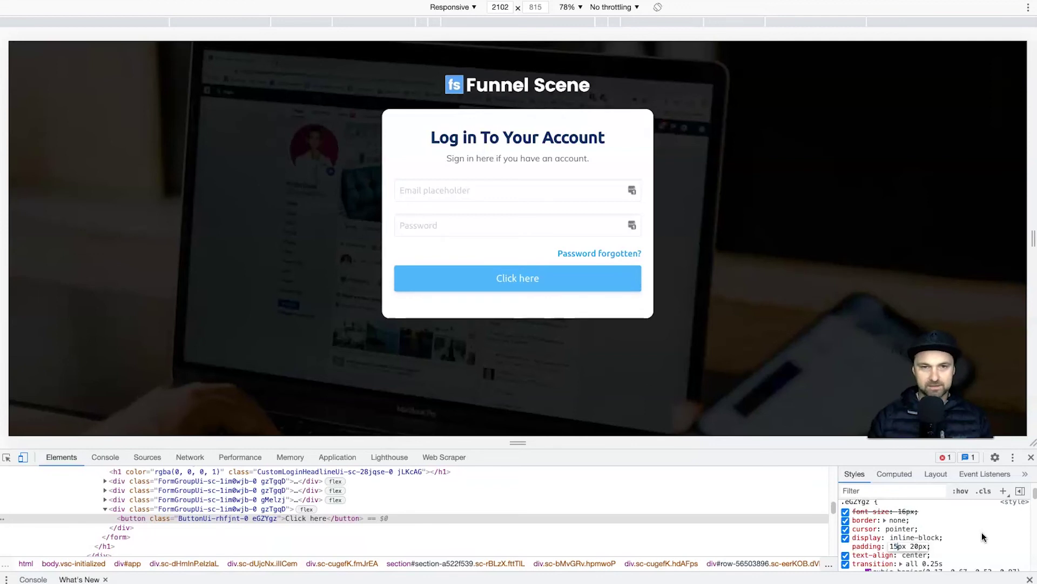
Step: Copy the .eGZYgz rule from its selector through the padding declaration, and open the Raw HTML element's code
click(941, 545)
click(943, 558)
drag(928, 556, 623, 164)
key(ctrl+c)
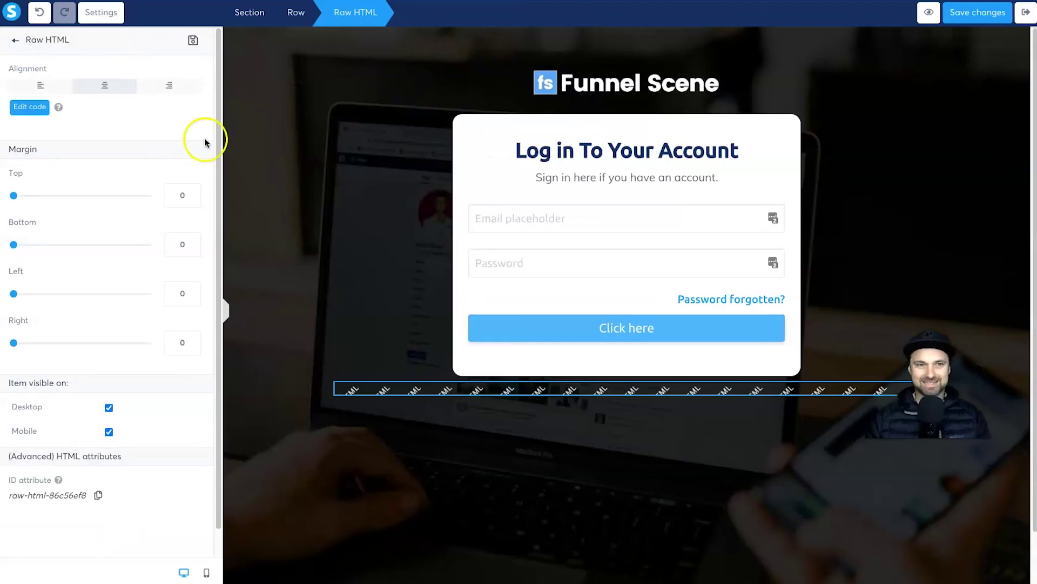
click(27, 105)
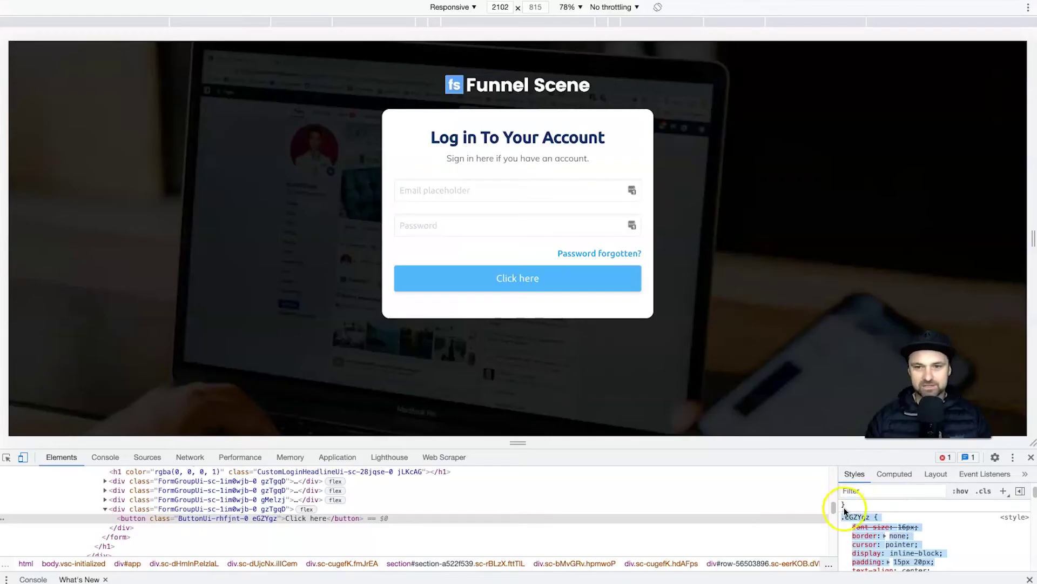
drag(852, 567, 874, 517)
click(720, 41)
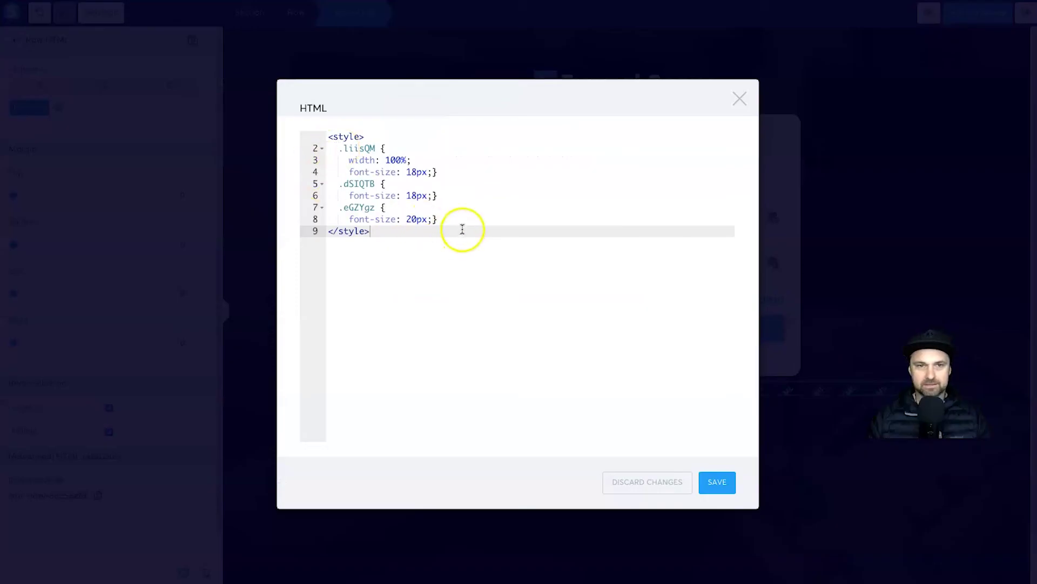
Step: Paste the copied .eGZYgz declarations on a new line below the existing rules in the Raw HTML code
click(460, 224)
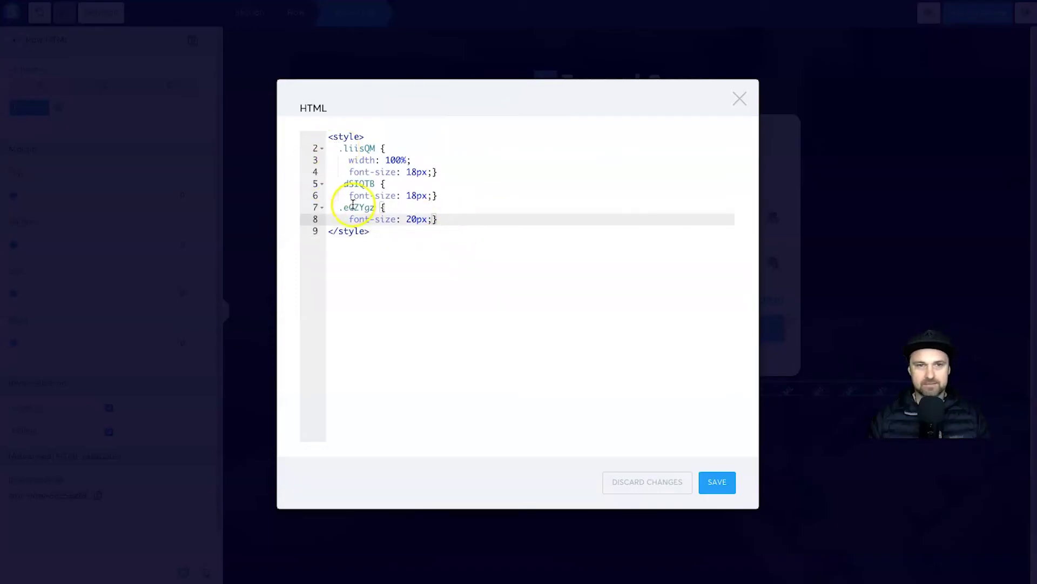
key(Return)
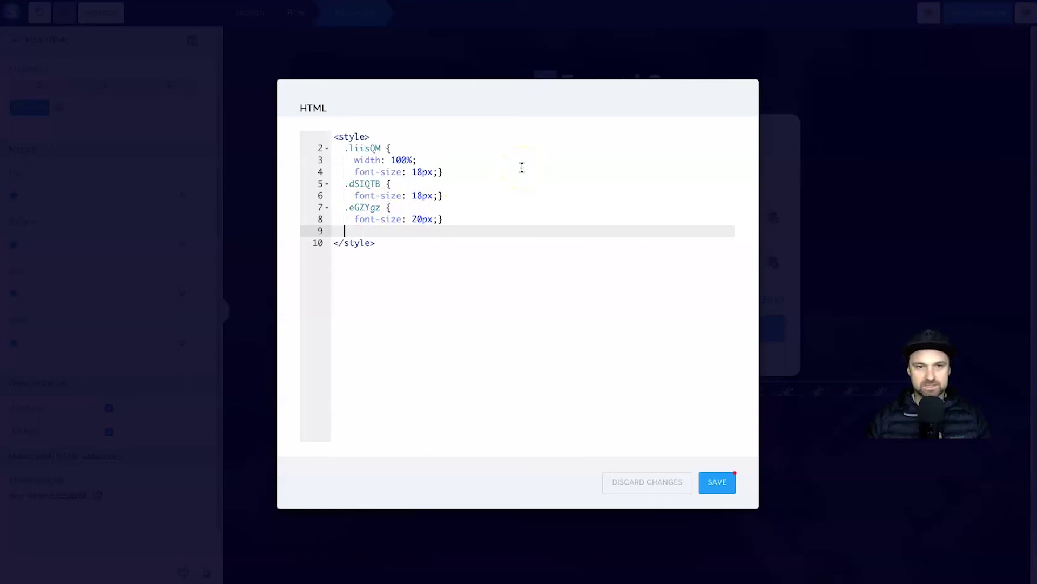
key(ctrl+v)
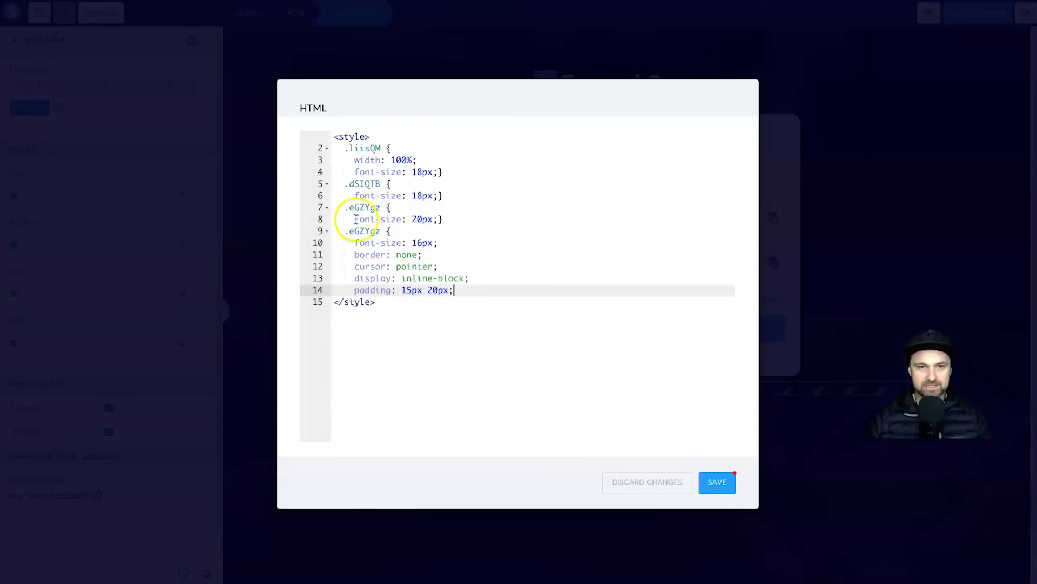
Step: Add the padding: 15px 20px declaration to the first .eGZYgz rule, with the closing brace directly after it
drag(453, 290, 371, 290)
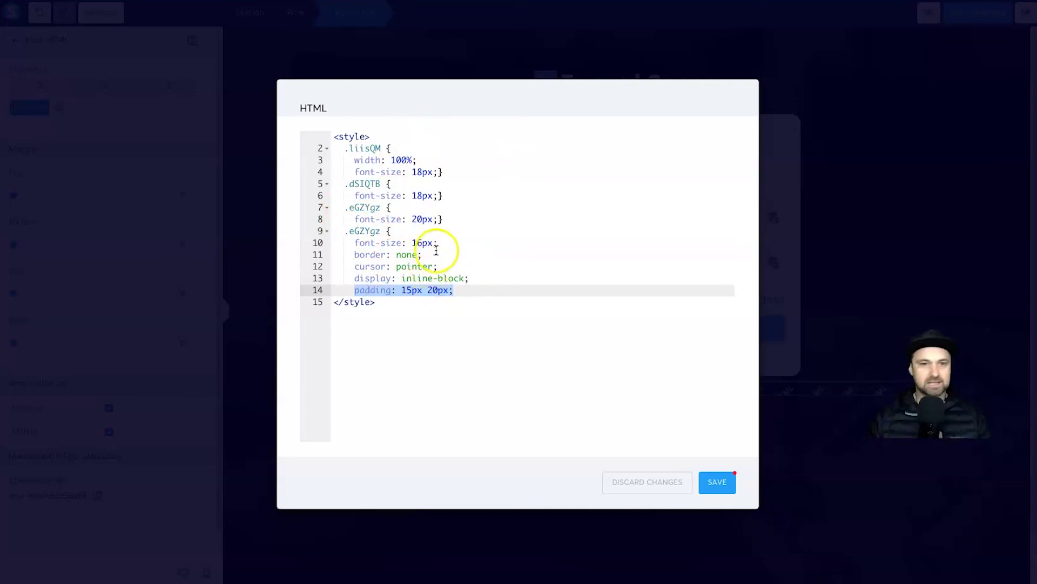
click(449, 218)
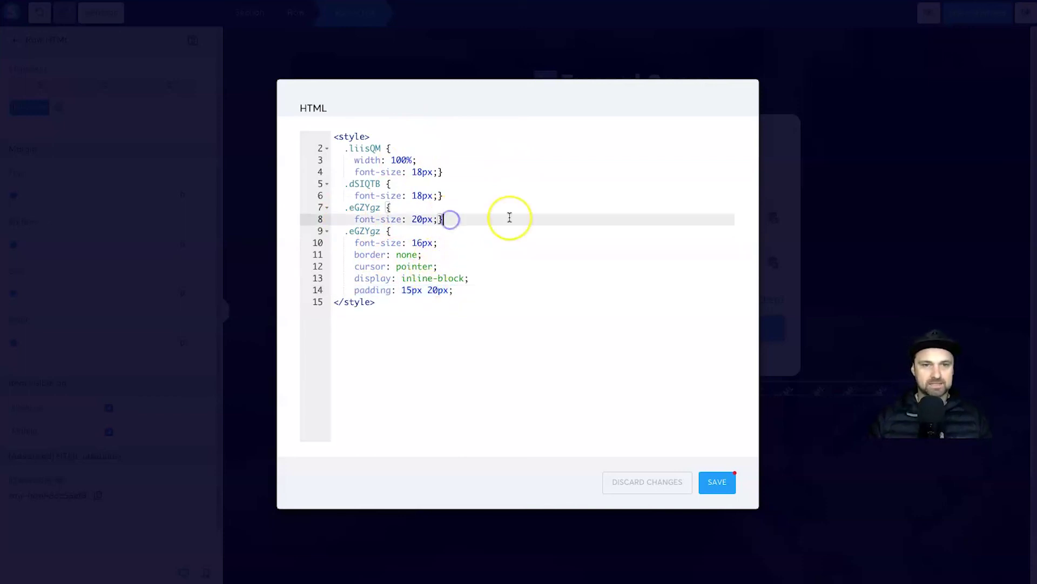
key(Return)
key(Return)
key(Up)
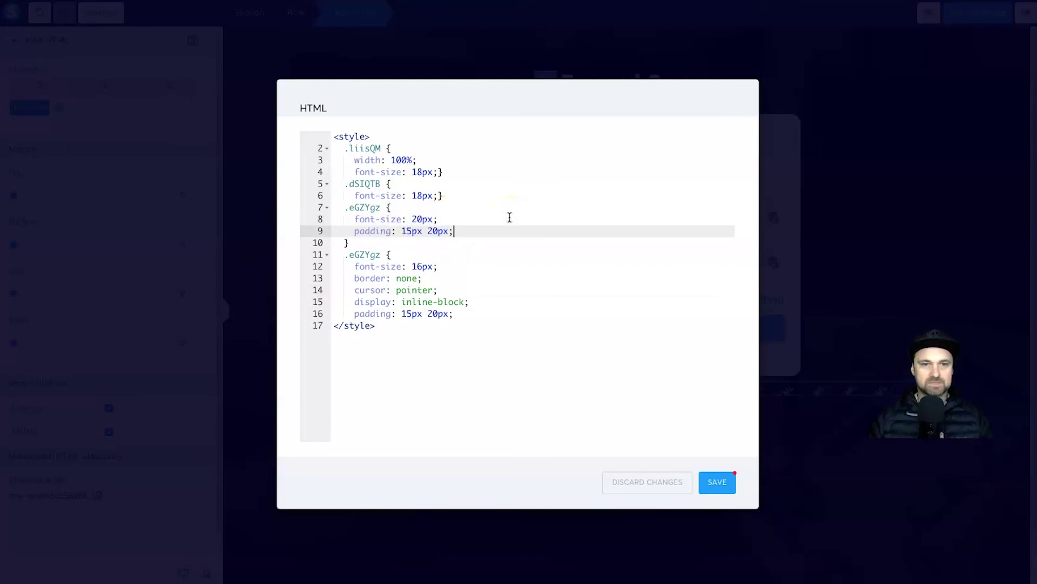
key(Down)
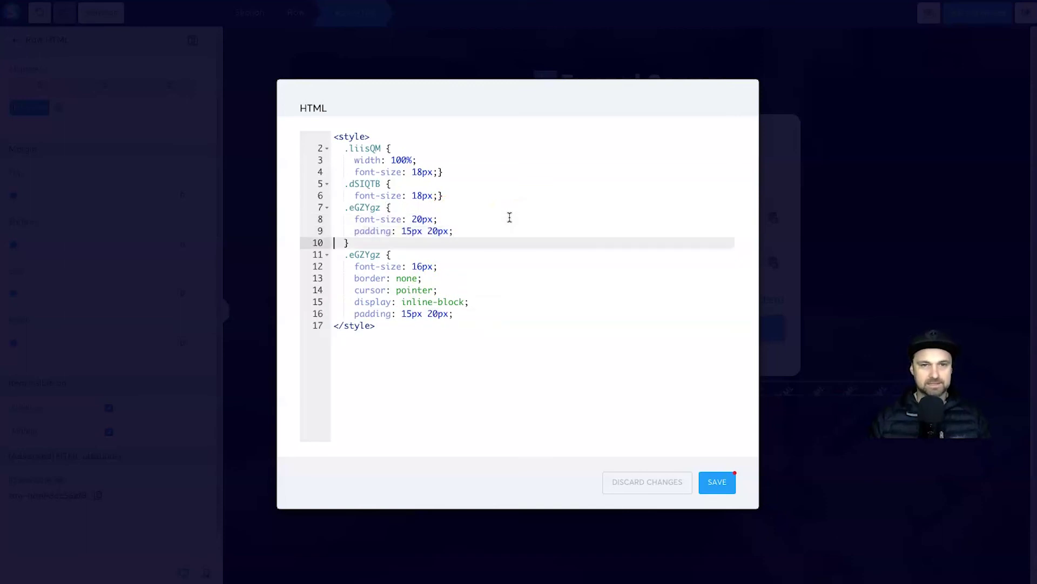
key(BackSpace)
key(BackSpace)
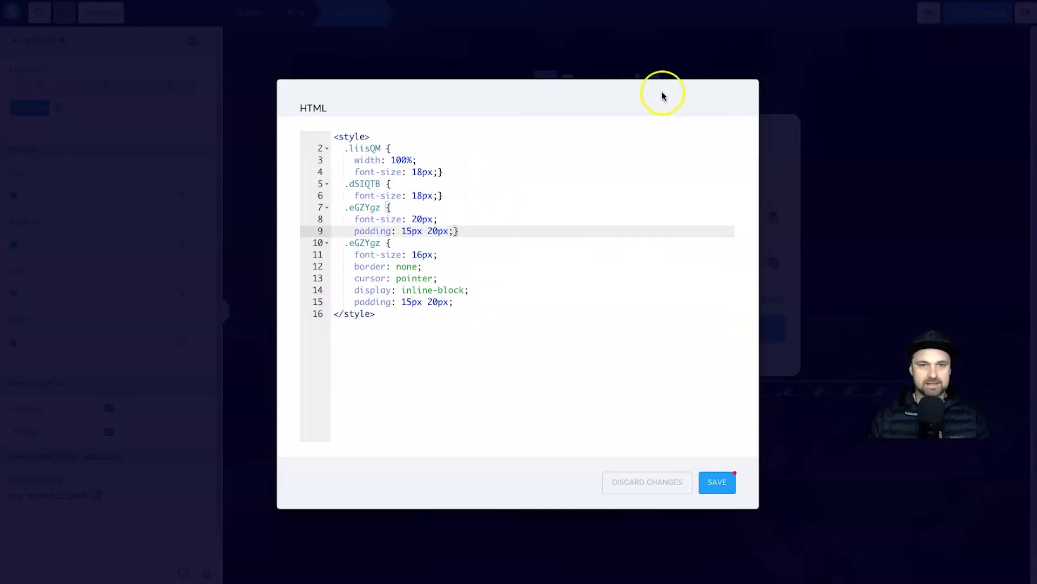
Step: Delete the duplicate .eGZYgz rule and its empty line, save the Raw HTML code, and reload the preview page
drag(344, 243, 465, 304)
key(BackSpace)
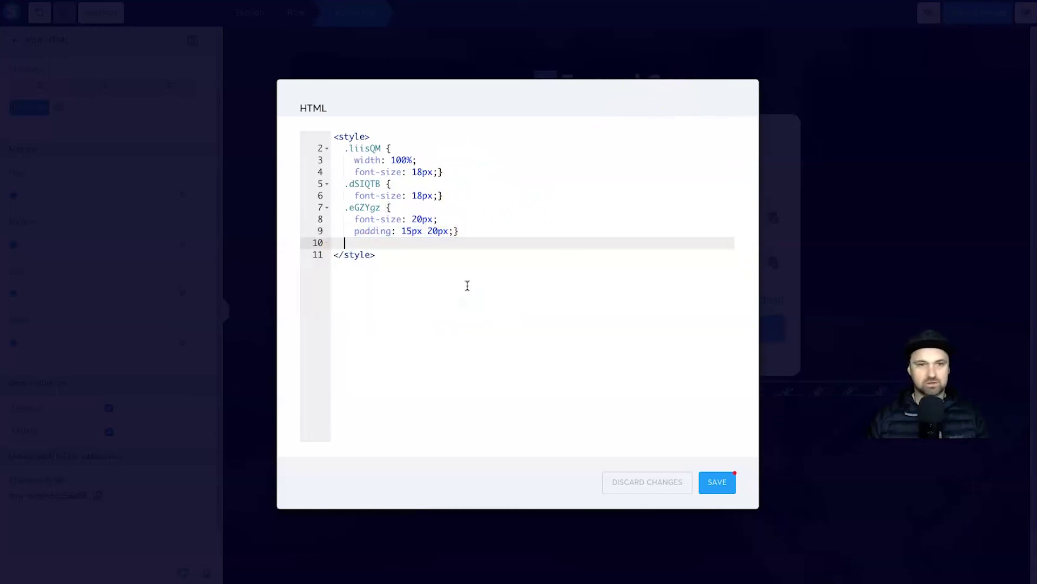
key(BackSpace)
click(718, 483)
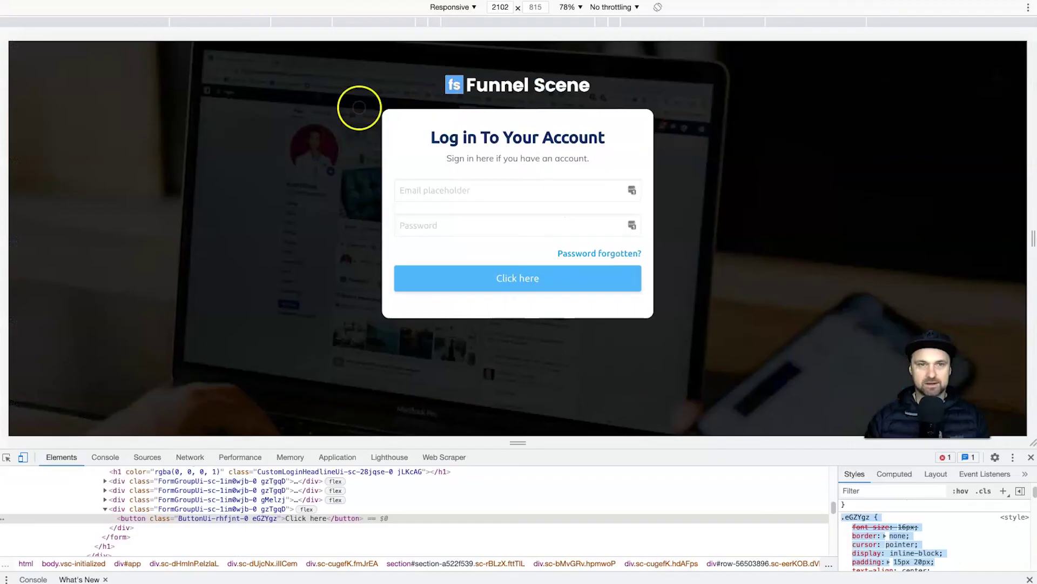
right_click(222, 154)
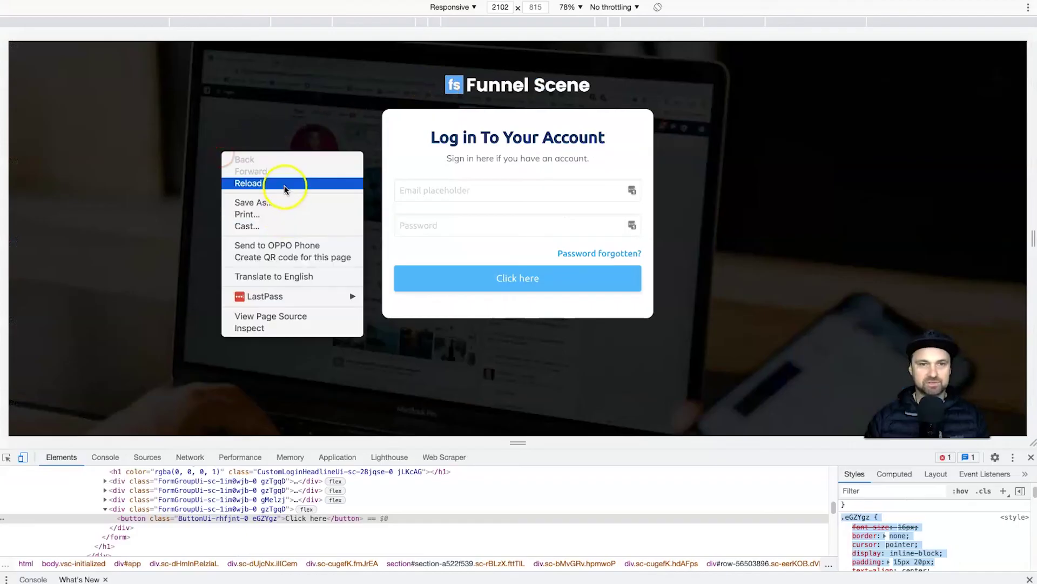
click(287, 180)
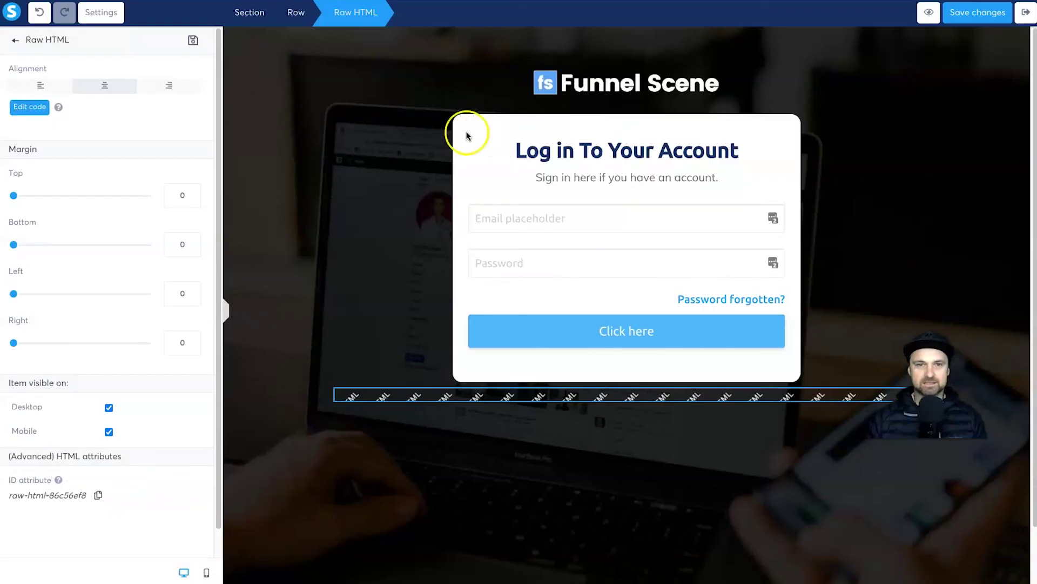
Step: Replace the login box headline with "Welcome to Funnel Scene"
click(600, 149)
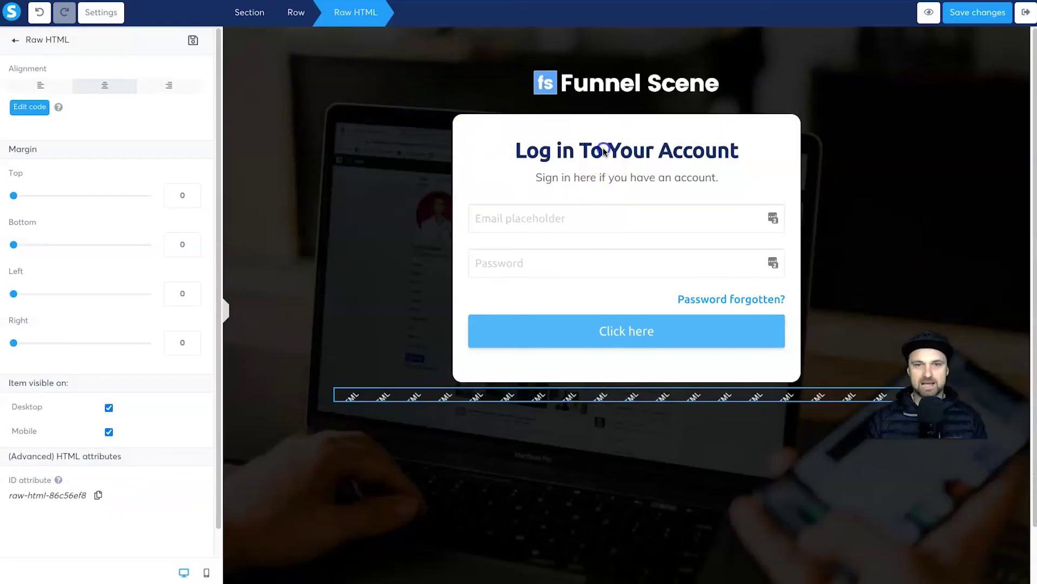
click(599, 149)
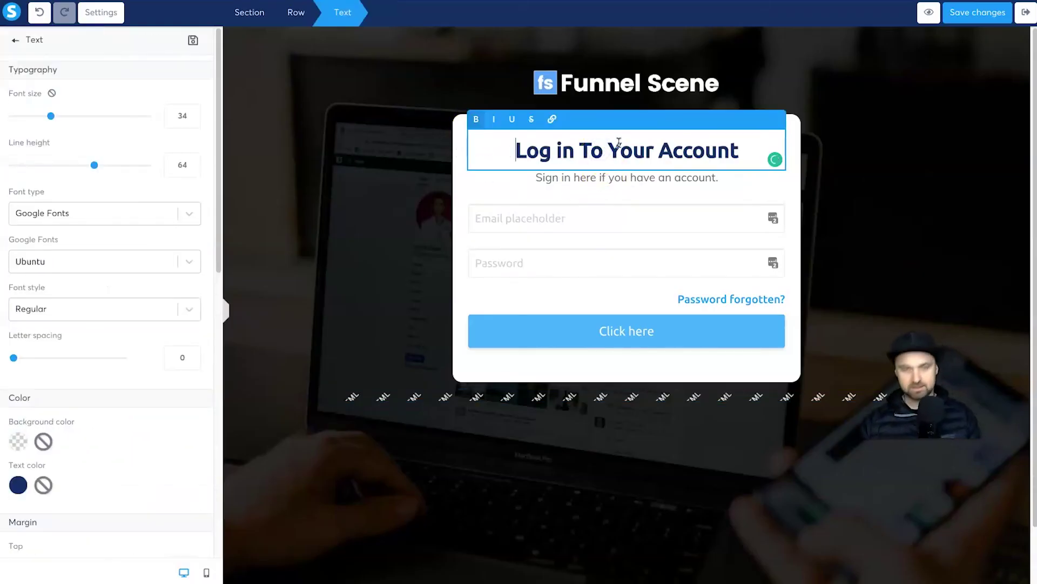
text(We)
triple_click(621, 130)
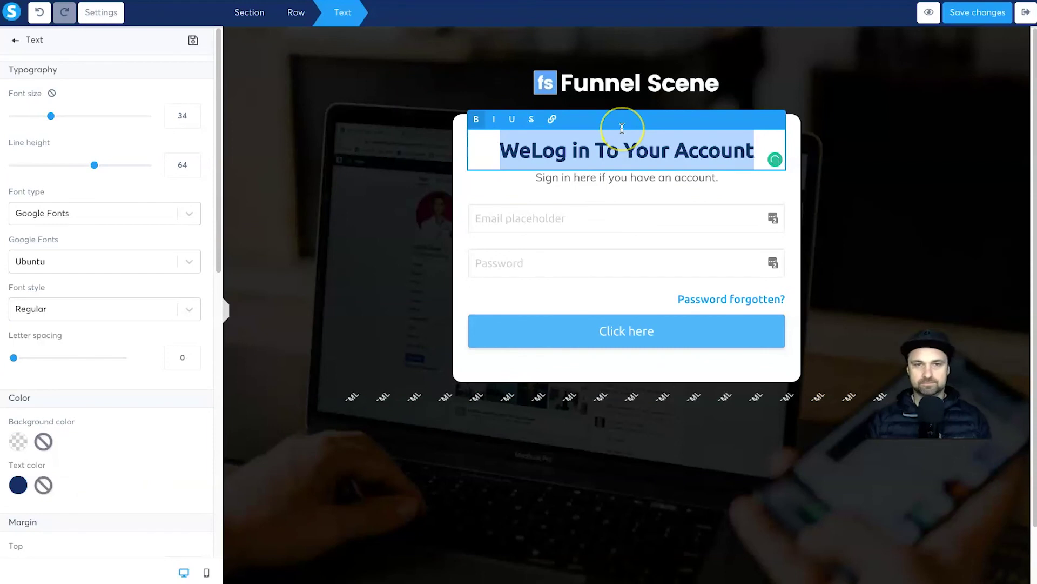
text(Welcome to Funn)
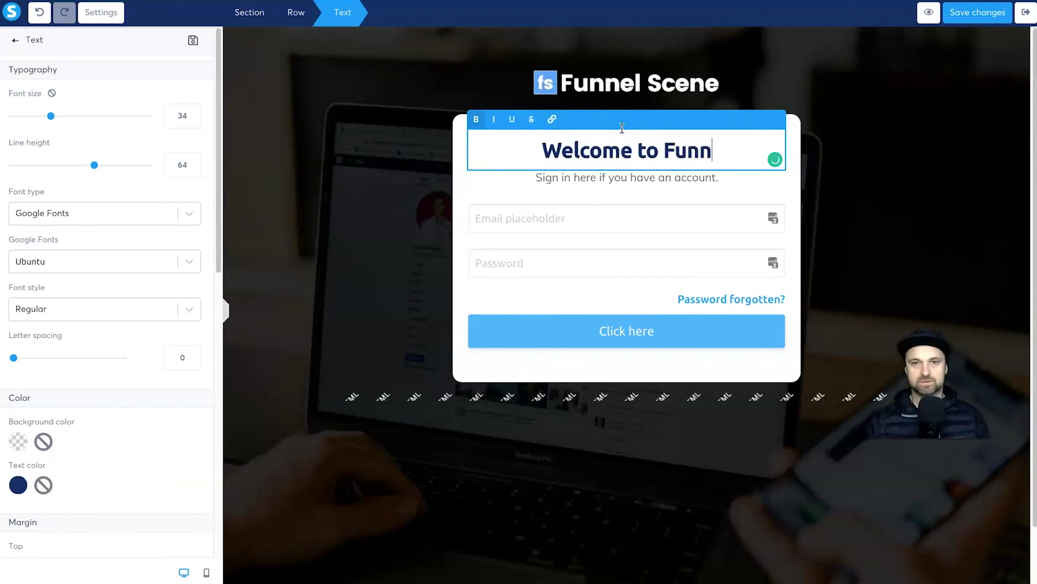
text(el Scene)
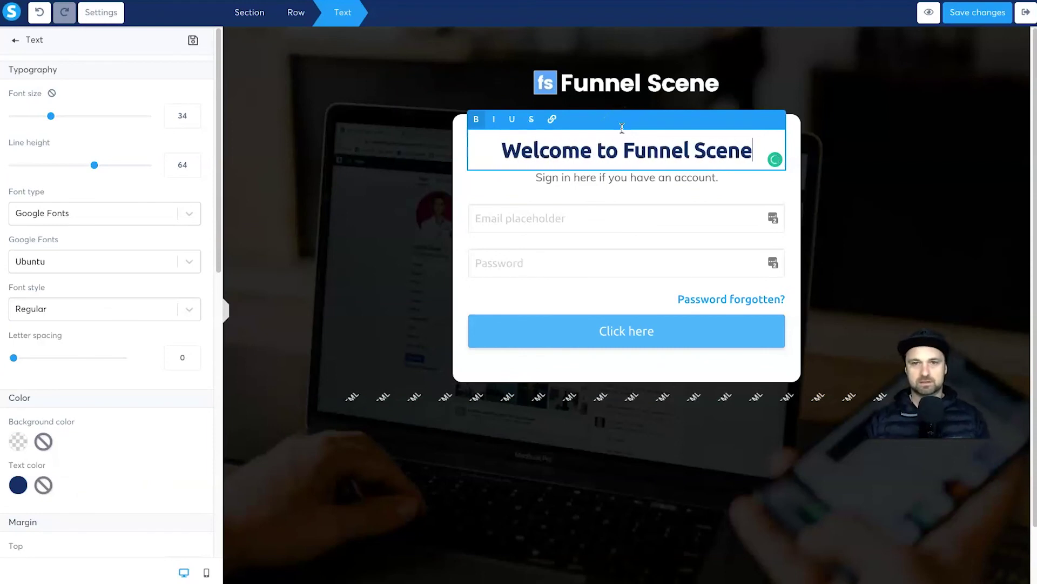
Step: Replace the line below the headline with "Login To Your Members Account Below"
click(669, 178)
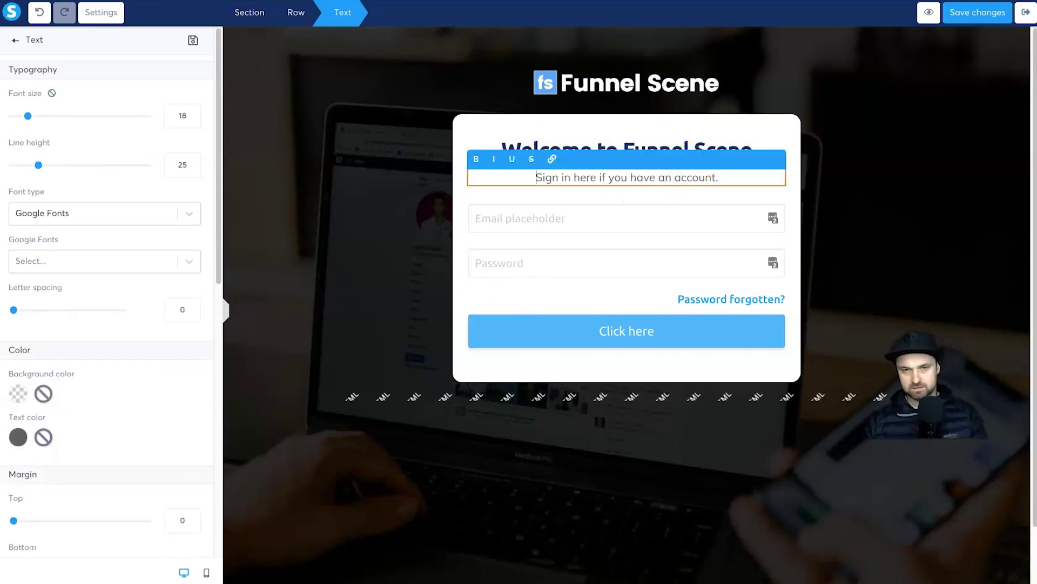
key(ctrl+a)
text(Login)
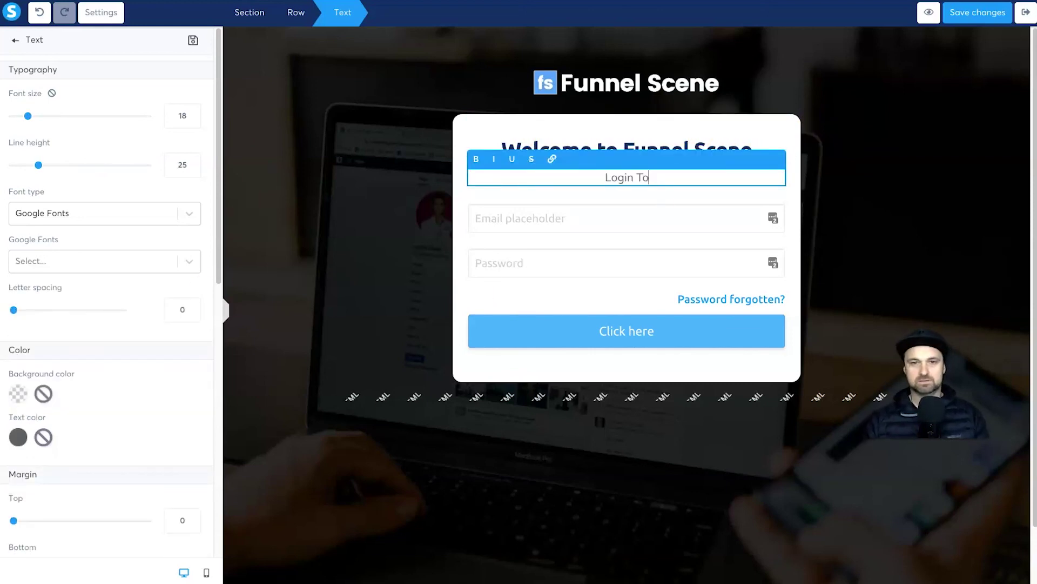
text( To Your Mem)
key(BackSpace)
text(Mem)
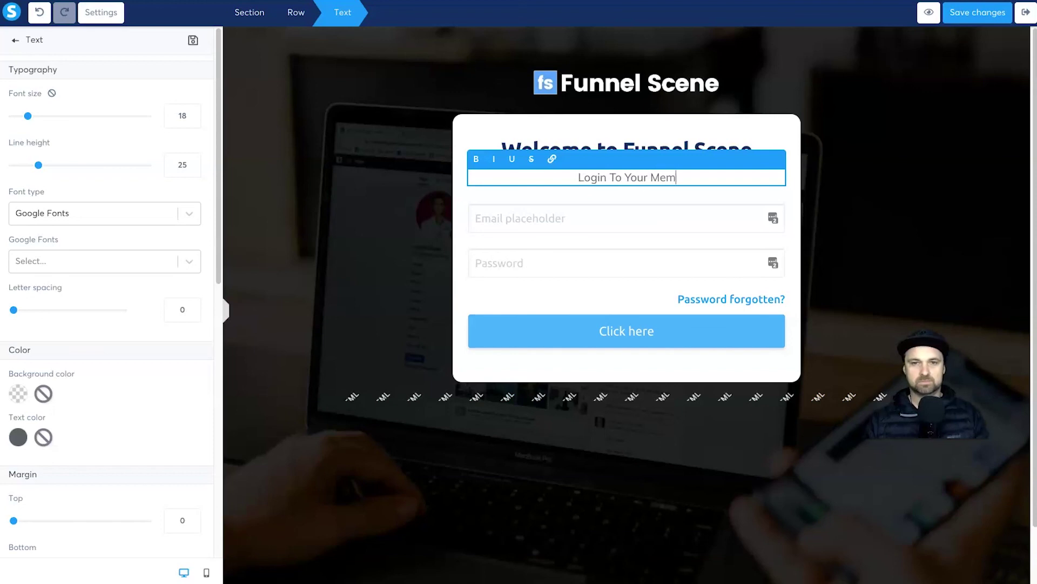
text(bers Account Below)
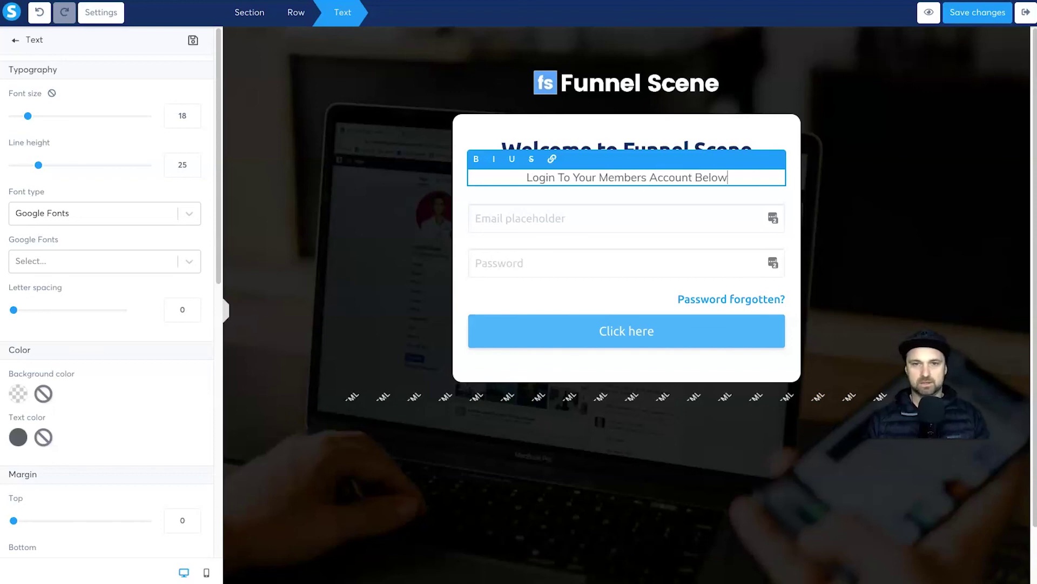
click(375, 224)
Step: Set the custom login form's button text to "Access the Members Area" and save the page changes
click(544, 333)
scroll(94, 378, down, 5)
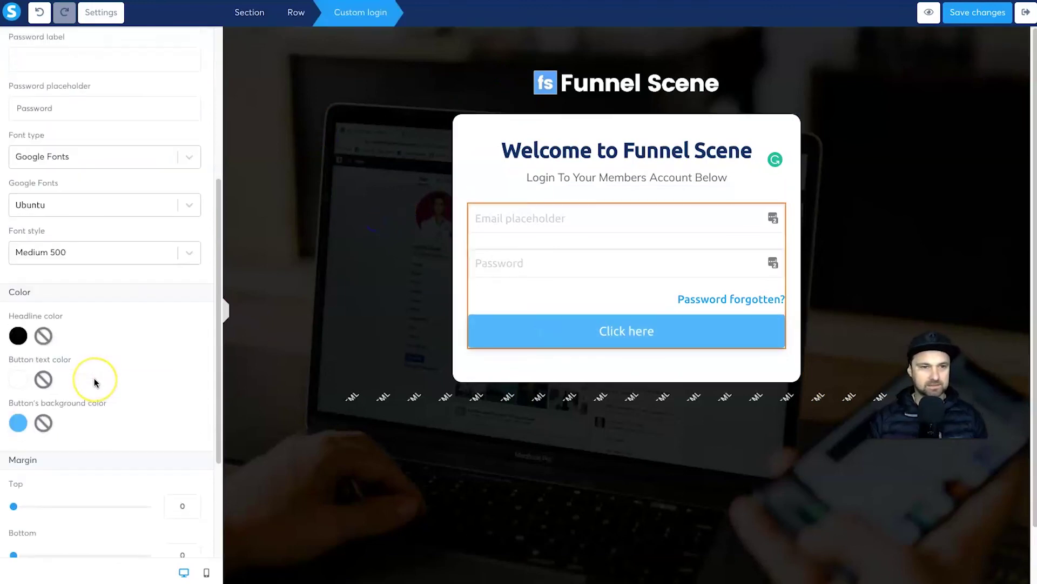
scroll(94, 378, up, 5)
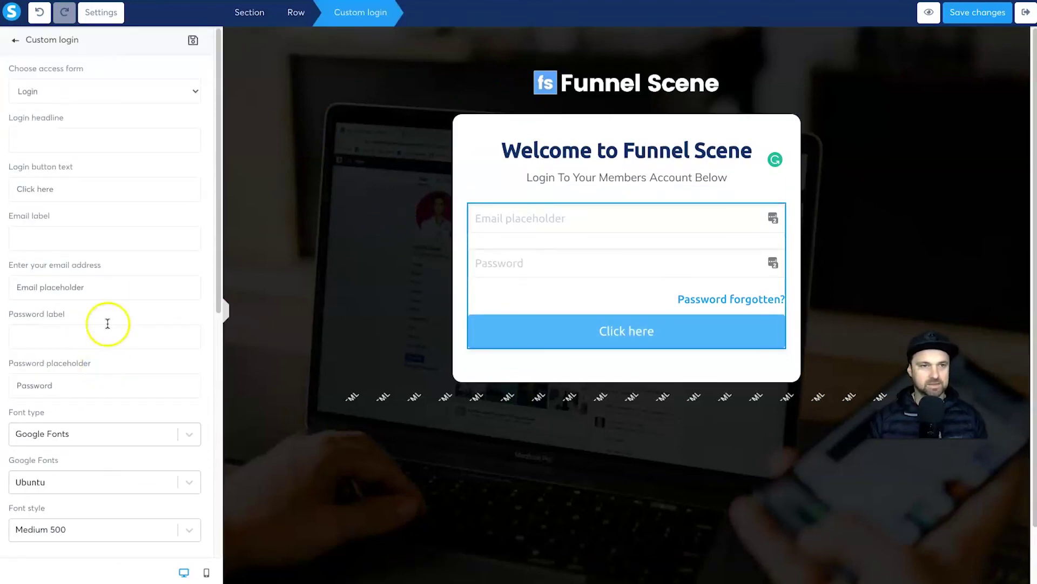
triple_click(87, 194)
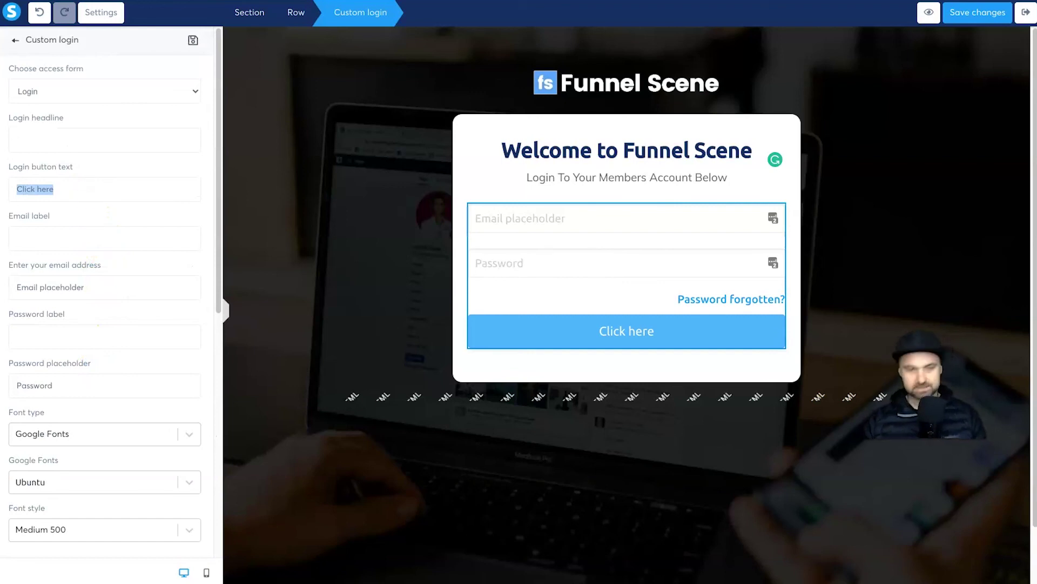
text(AC)
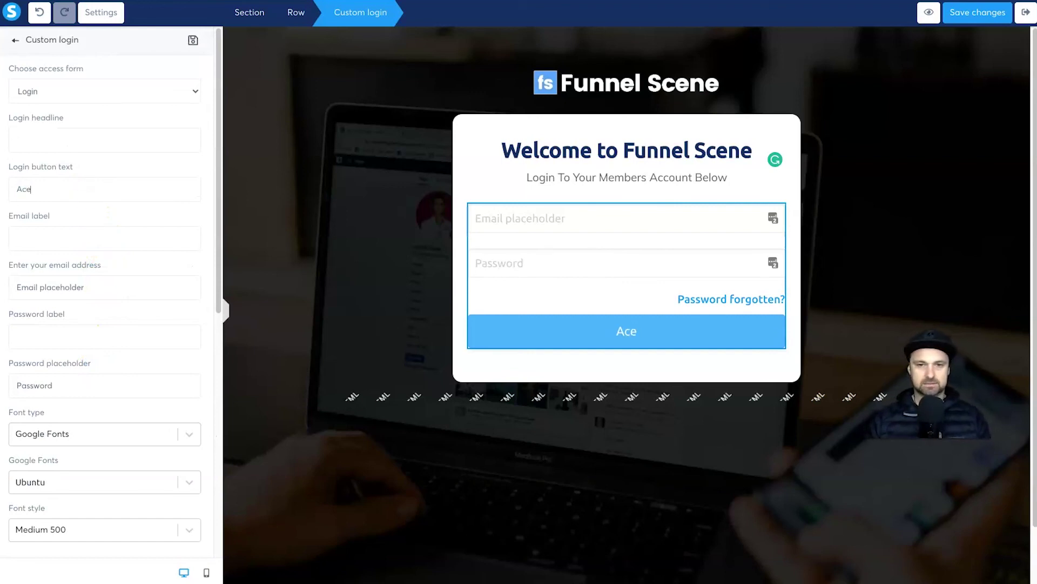
text(cess the Members Area)
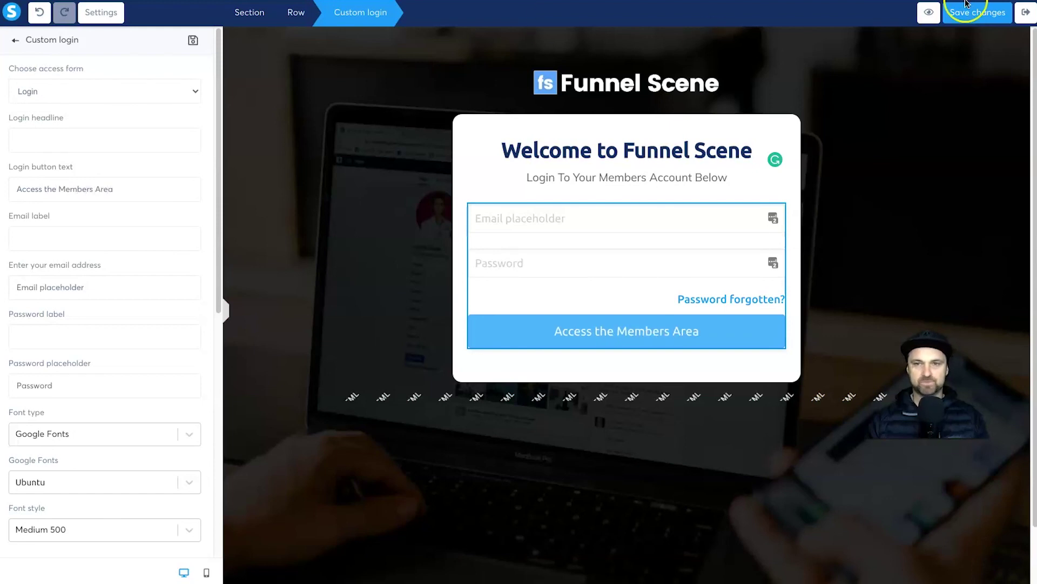
click(966, 10)
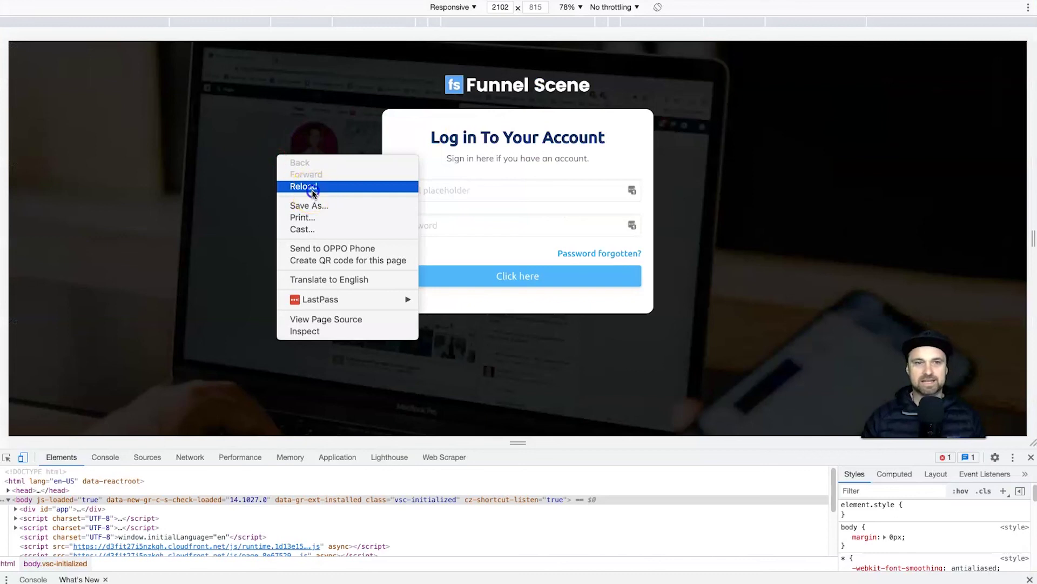
Step: Reload the login page preview to check the new texts and close the developer tools
click(322, 189)
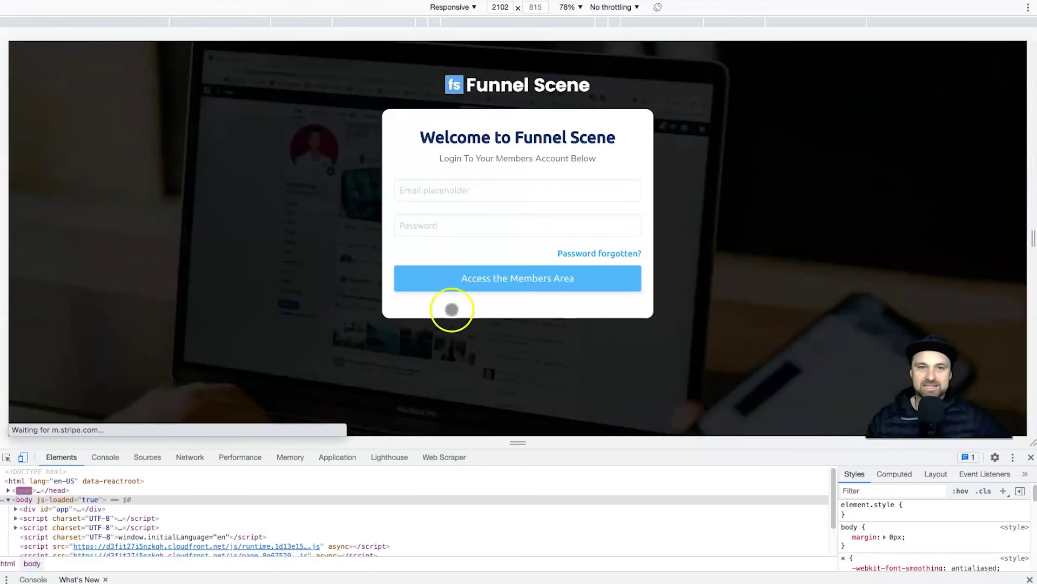
click(1031, 457)
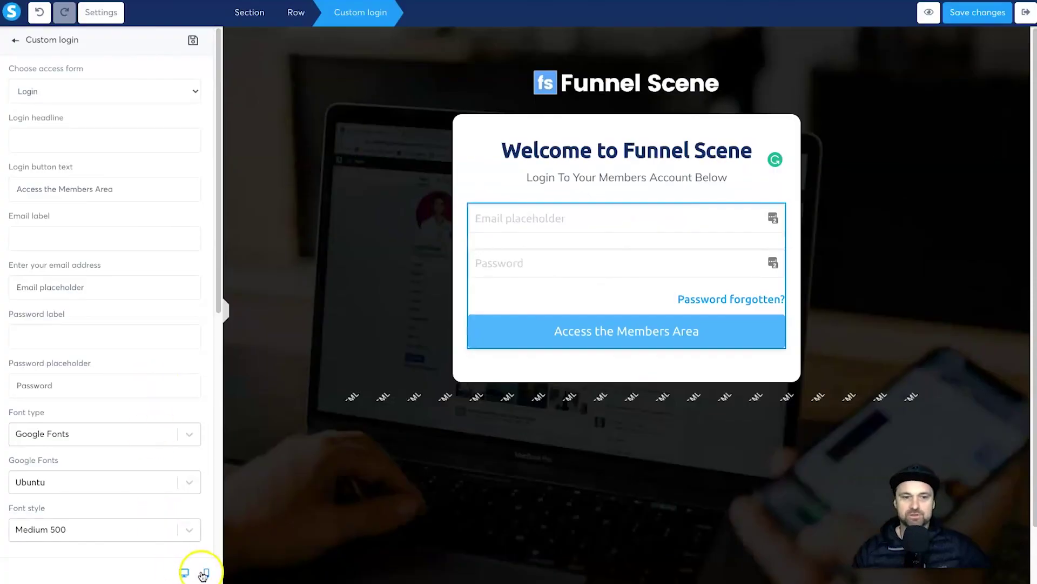
Step: Switch the editor to the mobile view and set the Funnel Scene logo's bottom margin to 10
click(200, 573)
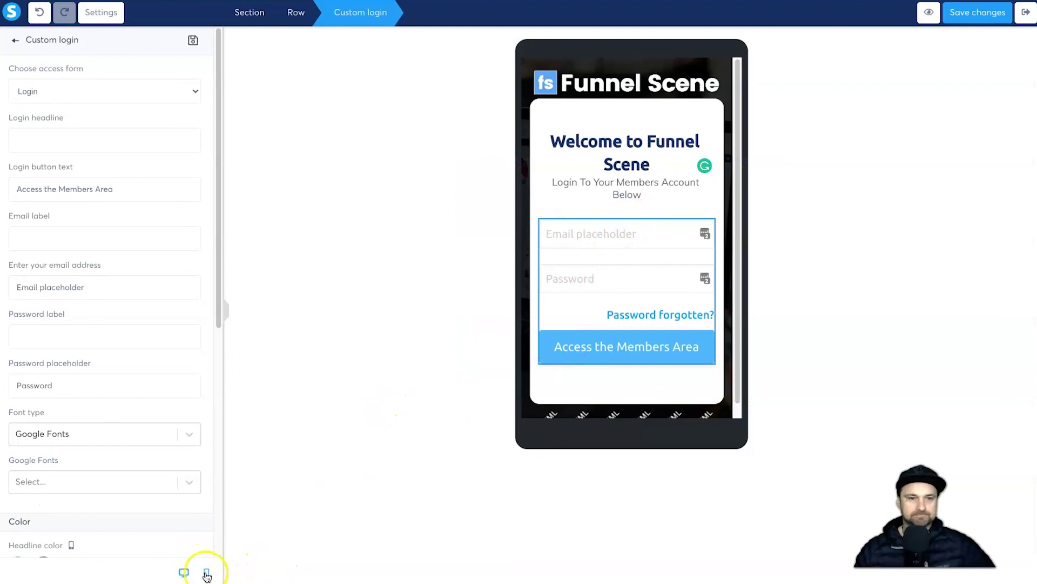
click(579, 372)
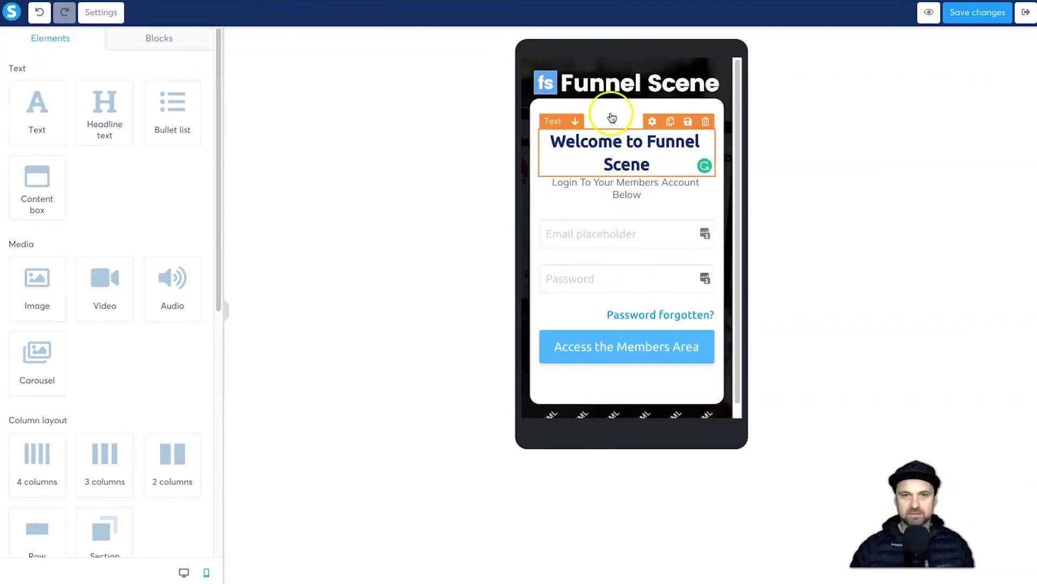
click(613, 77)
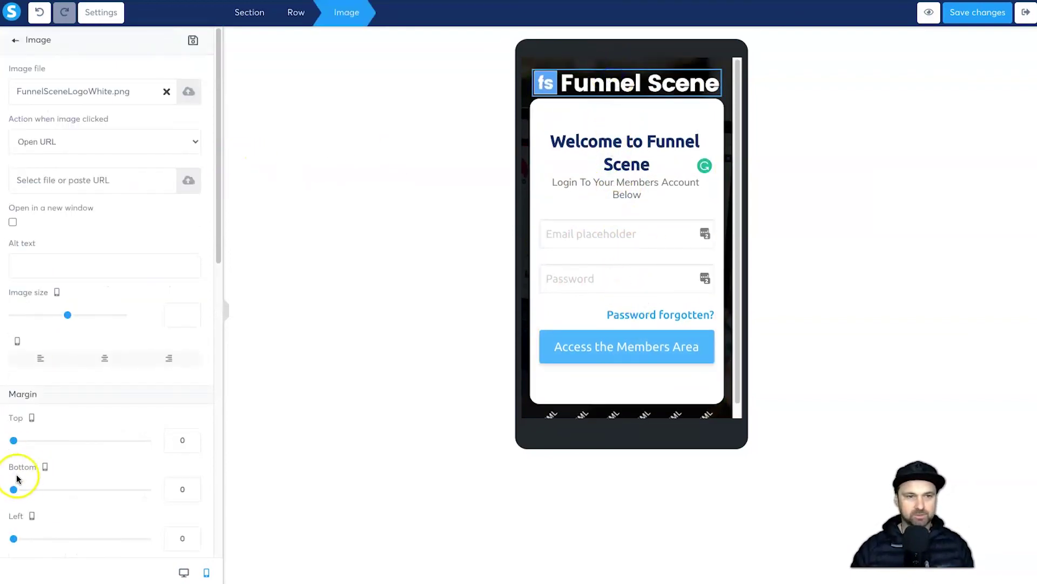
drag(13, 489, 19, 491)
click(737, 204)
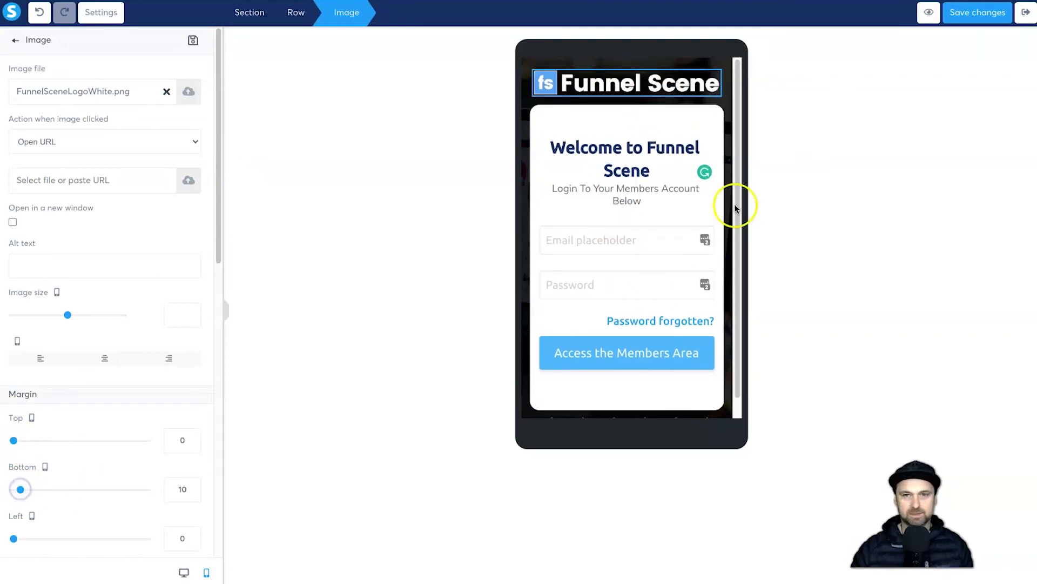
Step: View the headline's mobile text settings, return the editor to the desktop view and deselect the headline
click(633, 153)
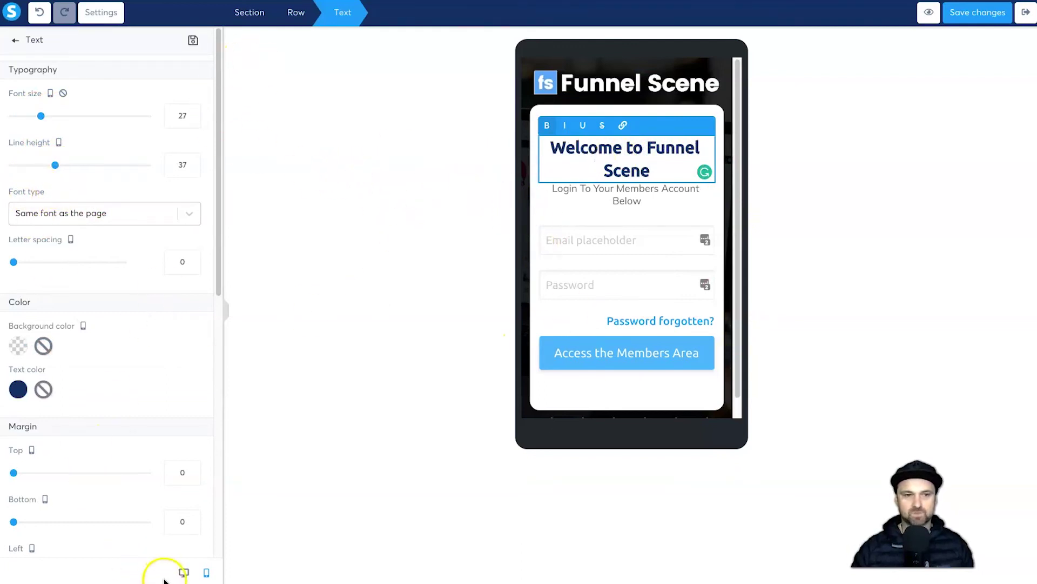
click(184, 572)
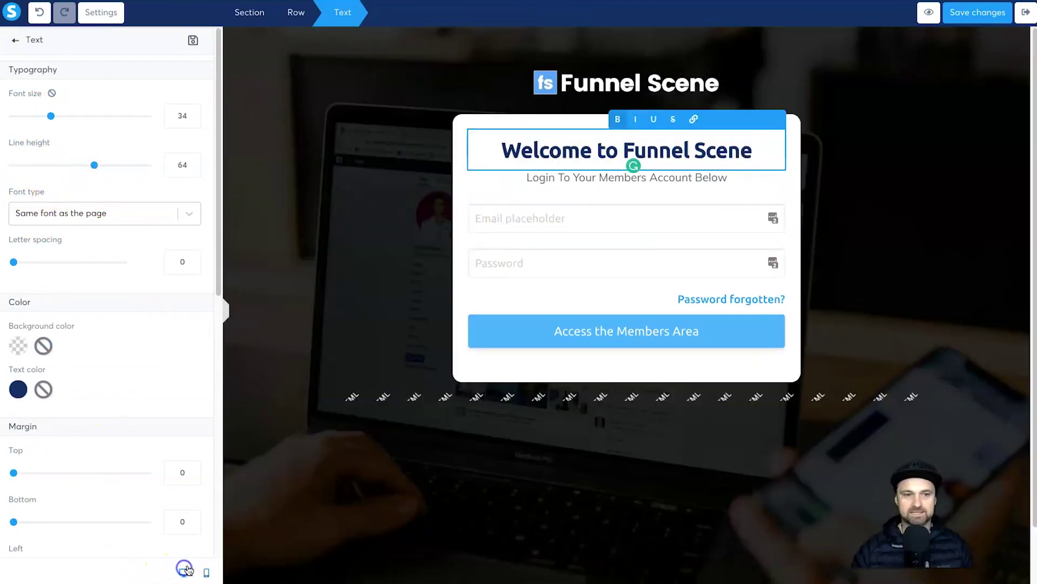
click(346, 162)
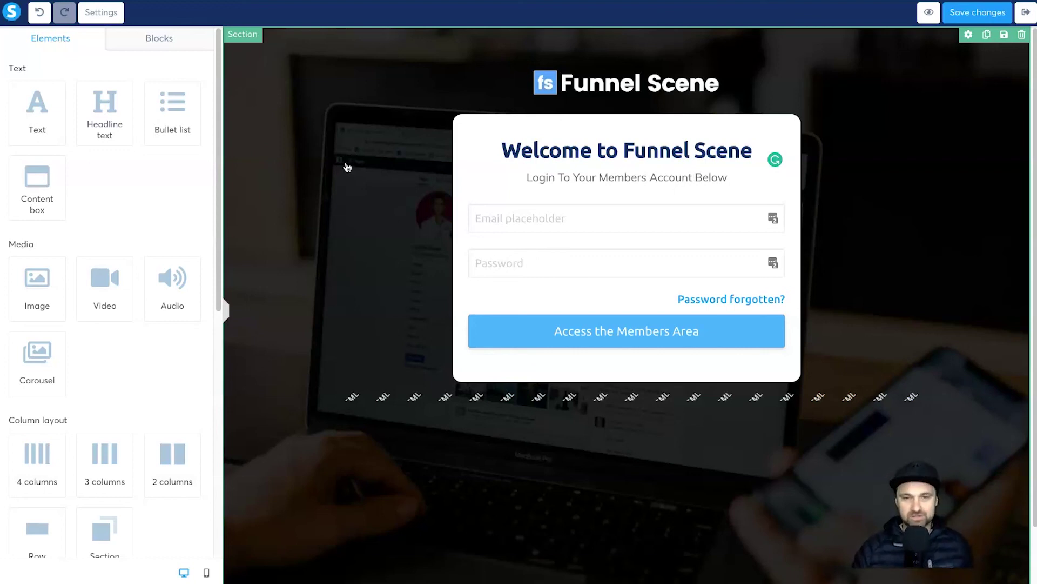
click(335, 165)
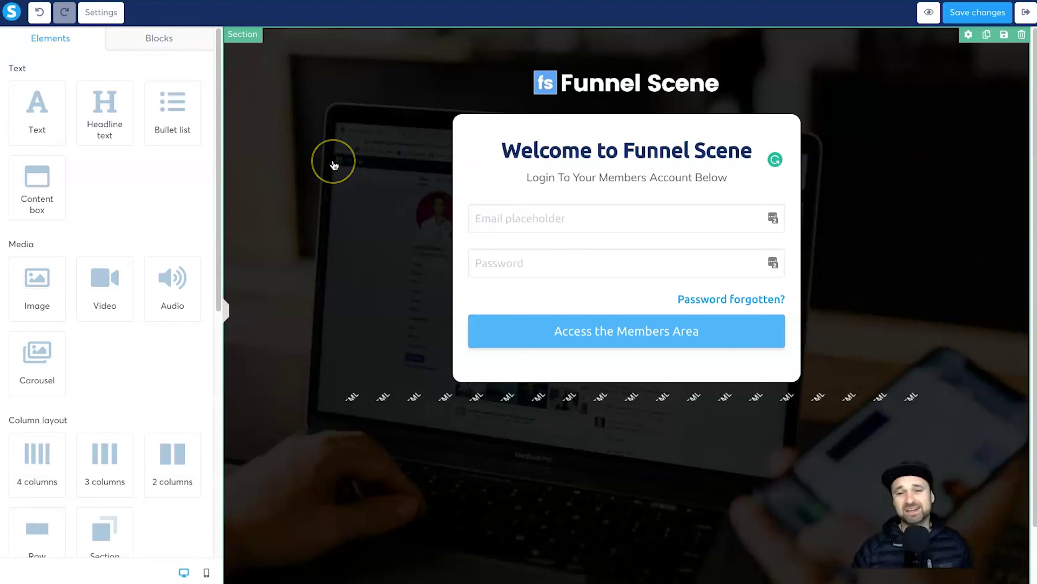